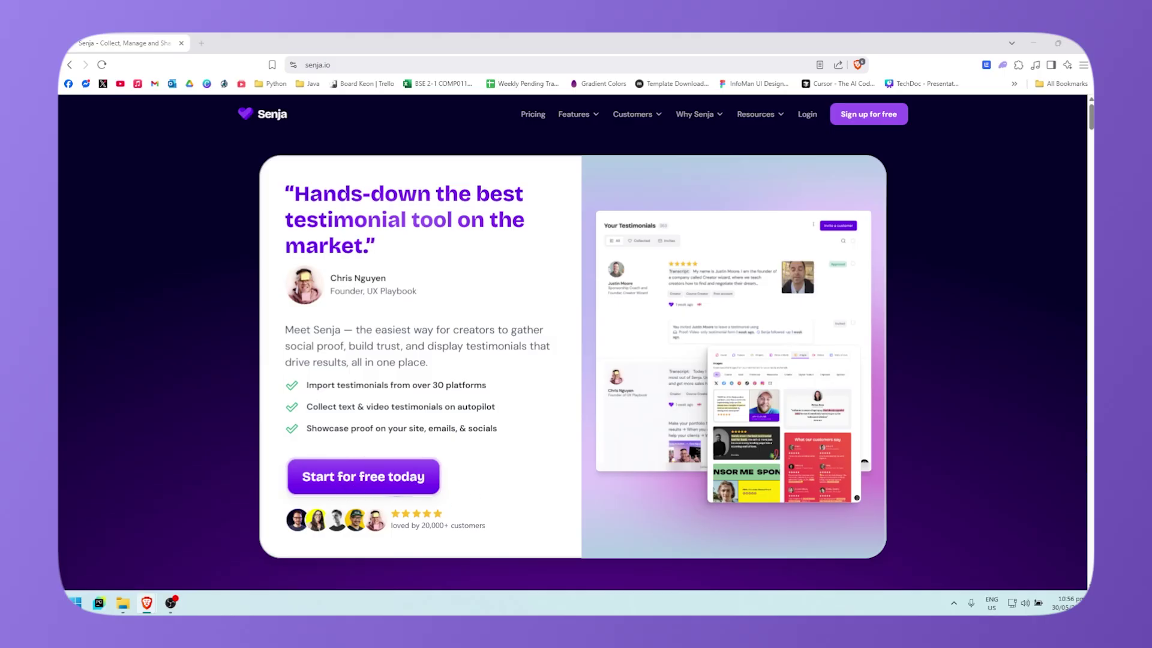
Start the free Senja sign-up and submit the first name in the onboarding form
click(393, 477)
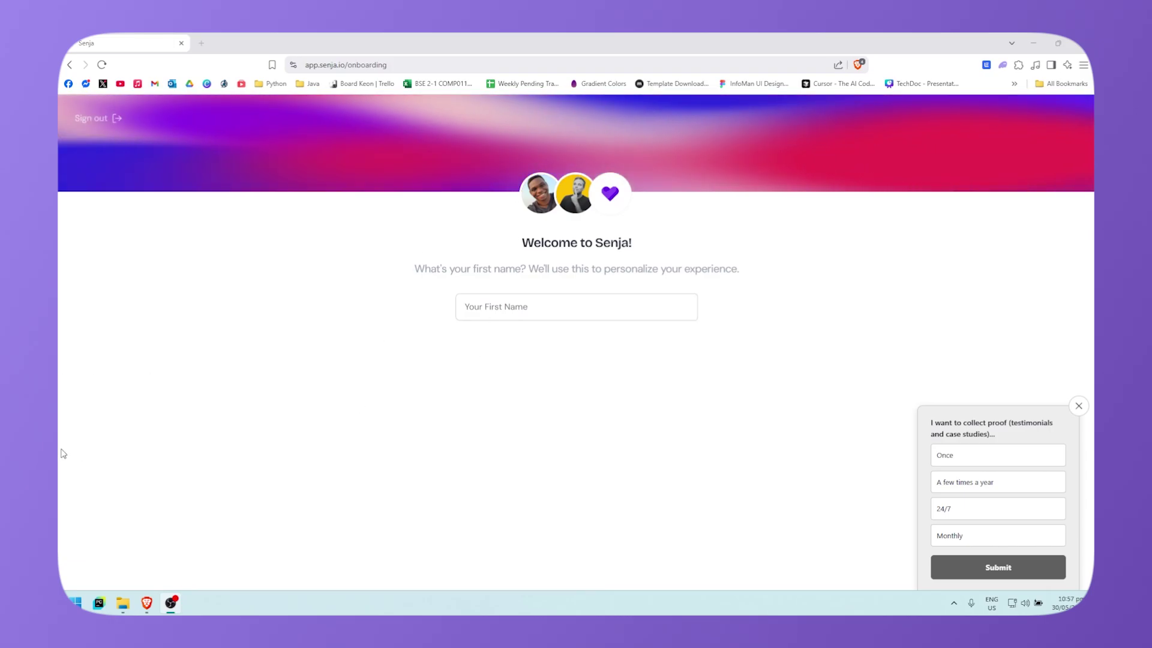
text(Keon)
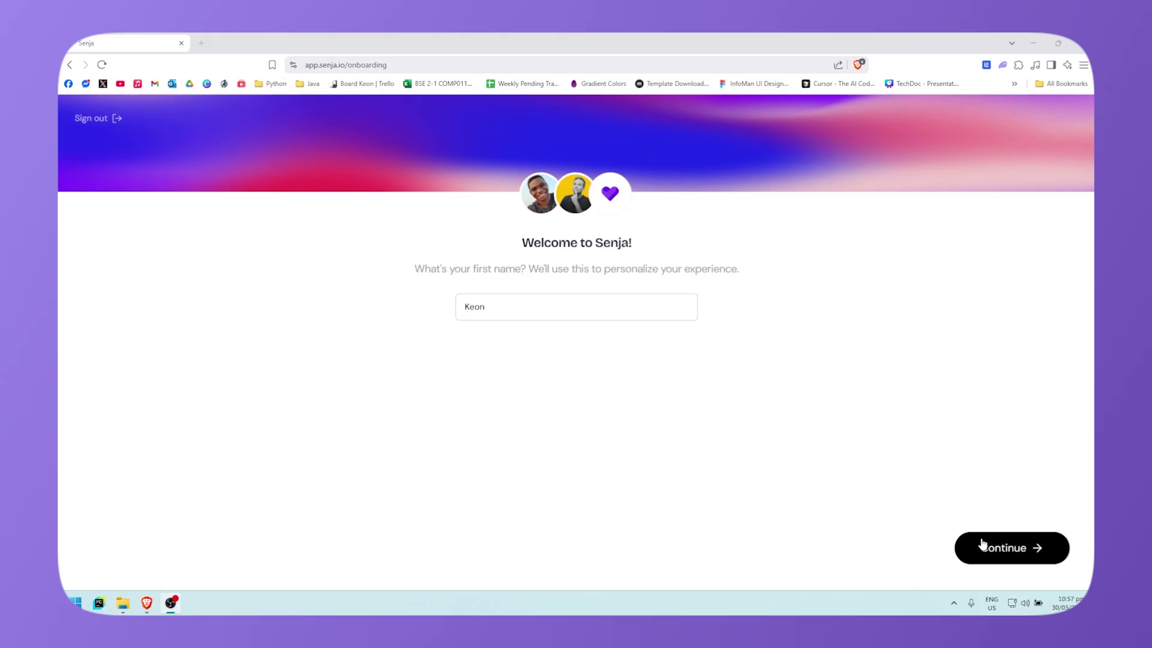
click(1056, 547)
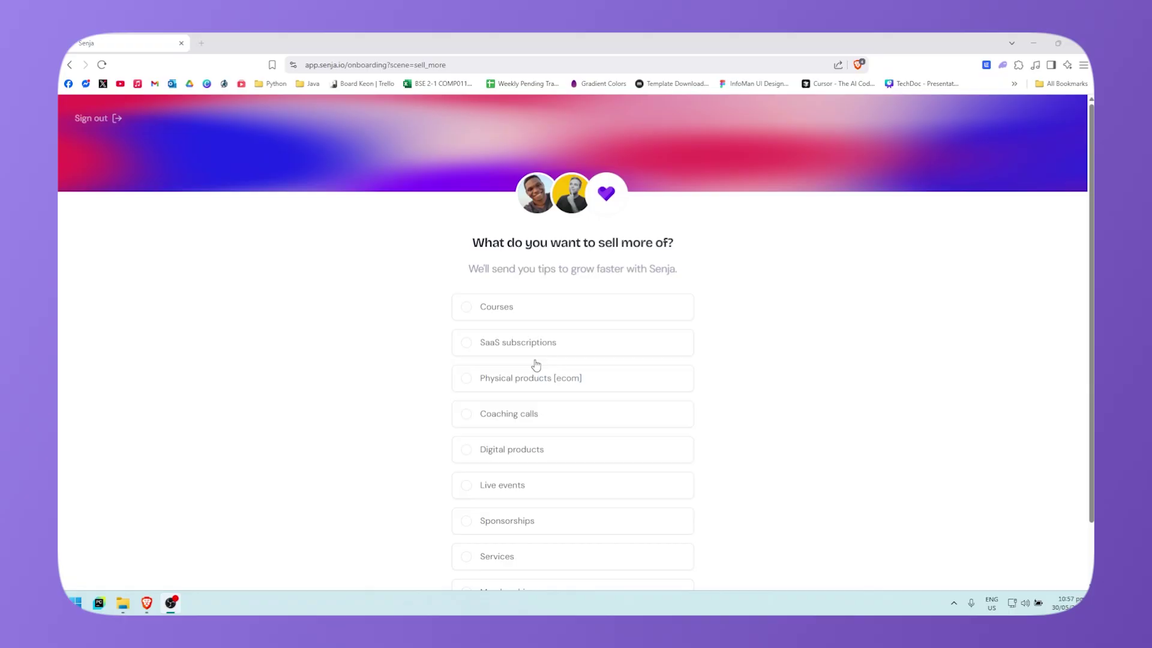
Answer the onboarding question about what to sell more of with Services and continue
scroll(560, 375, down, 1)
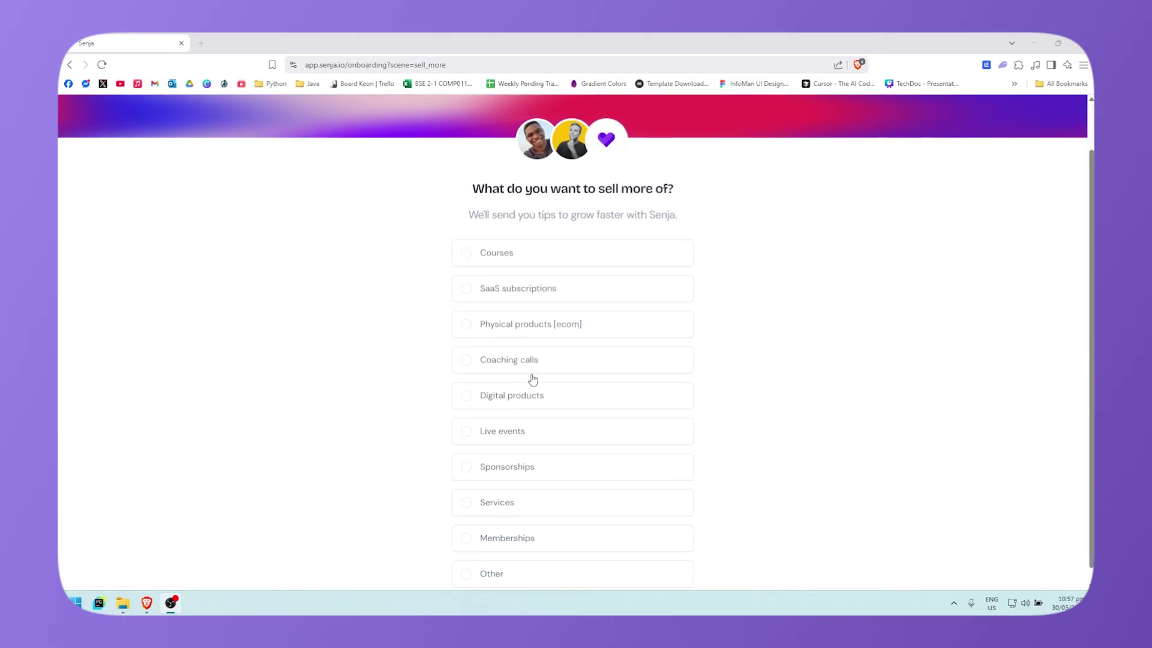
scroll(545, 460, down, 1)
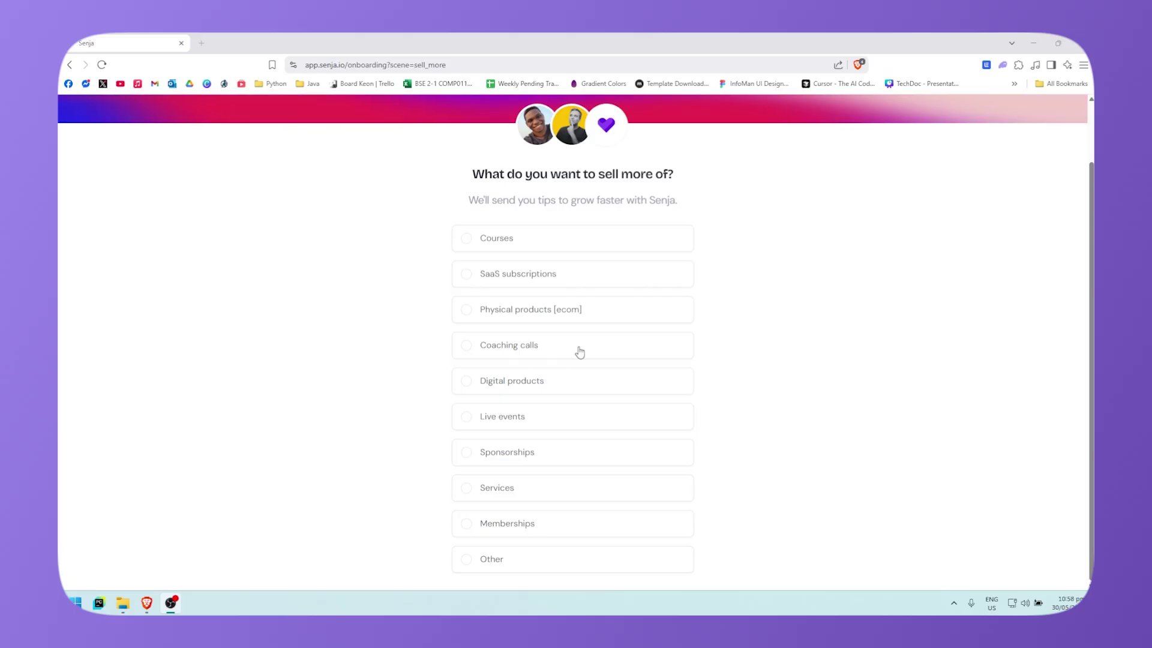
scroll(468, 393, up, 1)
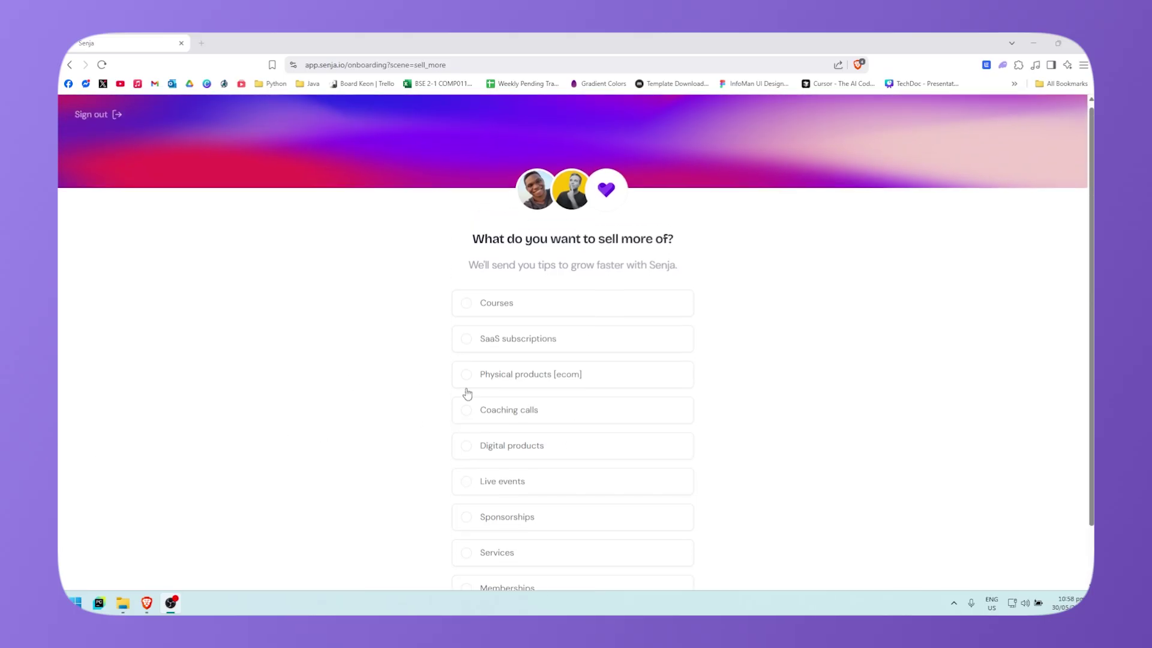
scroll(416, 378, down, 1)
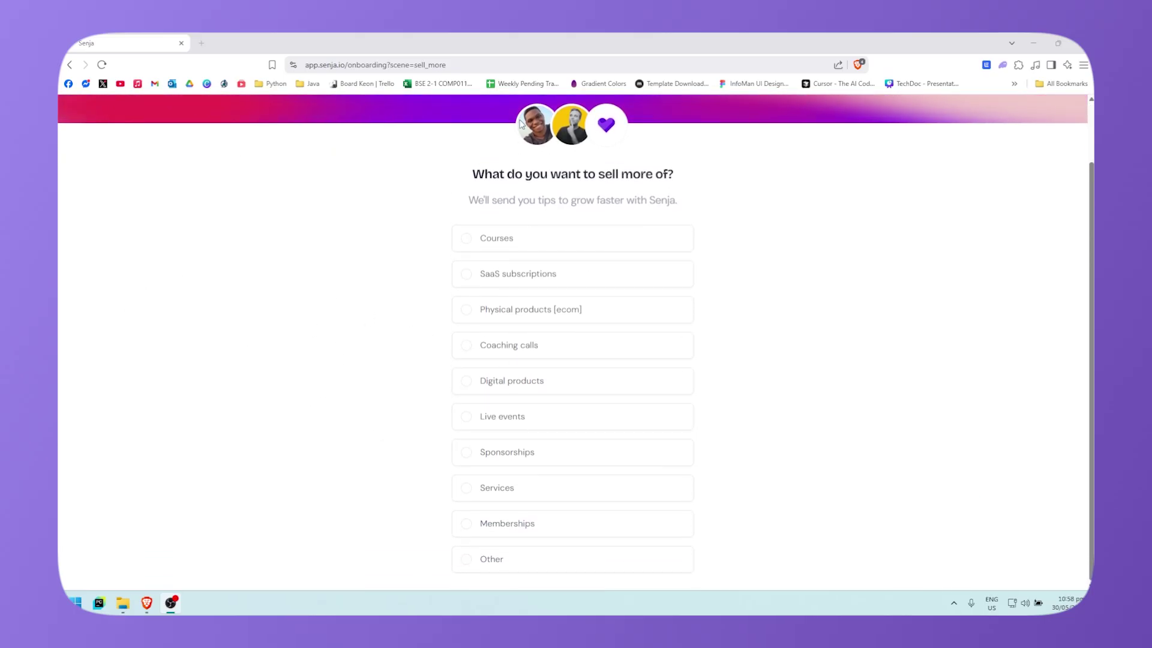
click(471, 497)
click(996, 555)
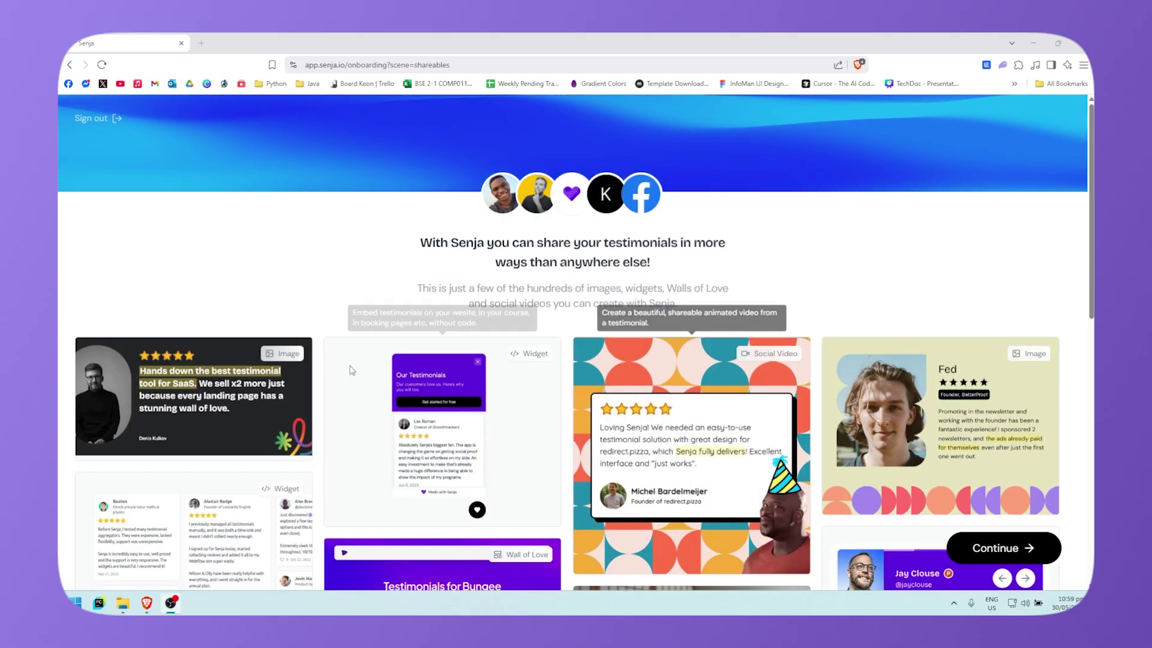
Look through the gallery of example testimonial images, widgets, Walls of Love and social videos
scroll(662, 368, down, 4)
scroll(927, 419, up, 4)
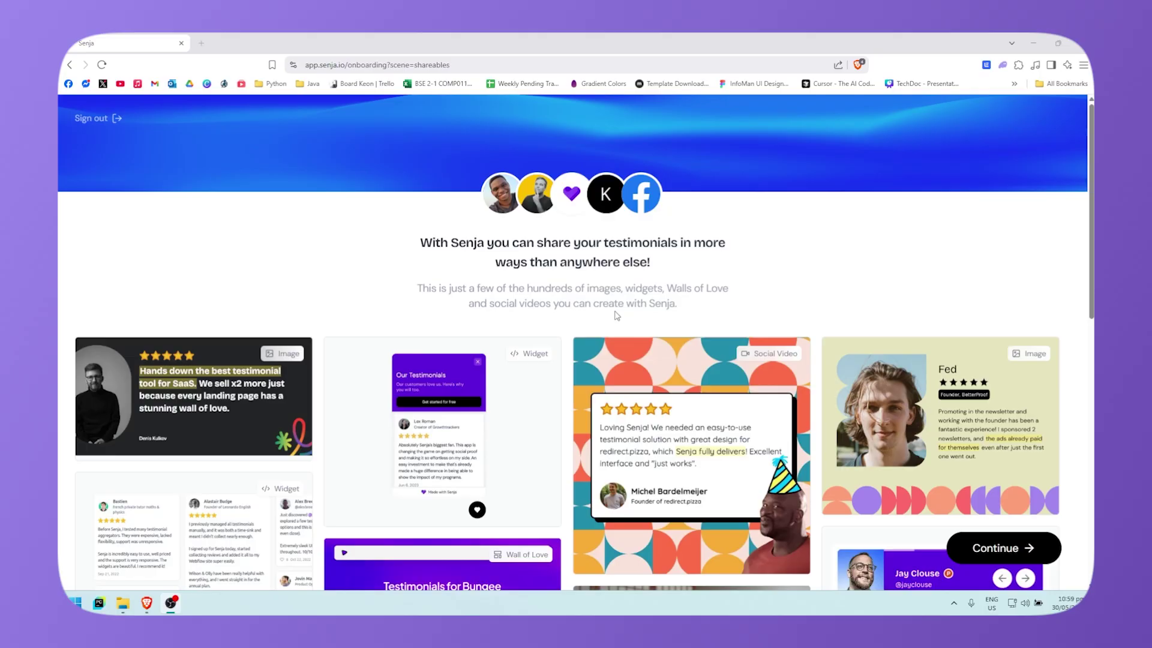
scroll(636, 339, down, 1)
scroll(636, 339, down, 2)
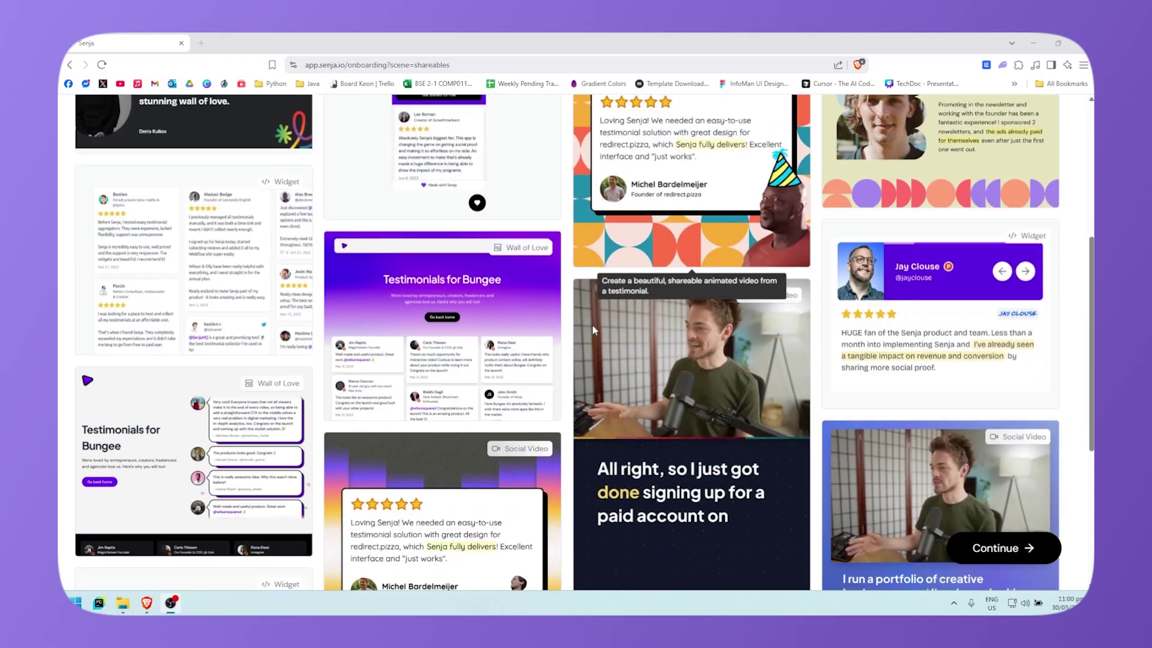
scroll(533, 326, down, 3)
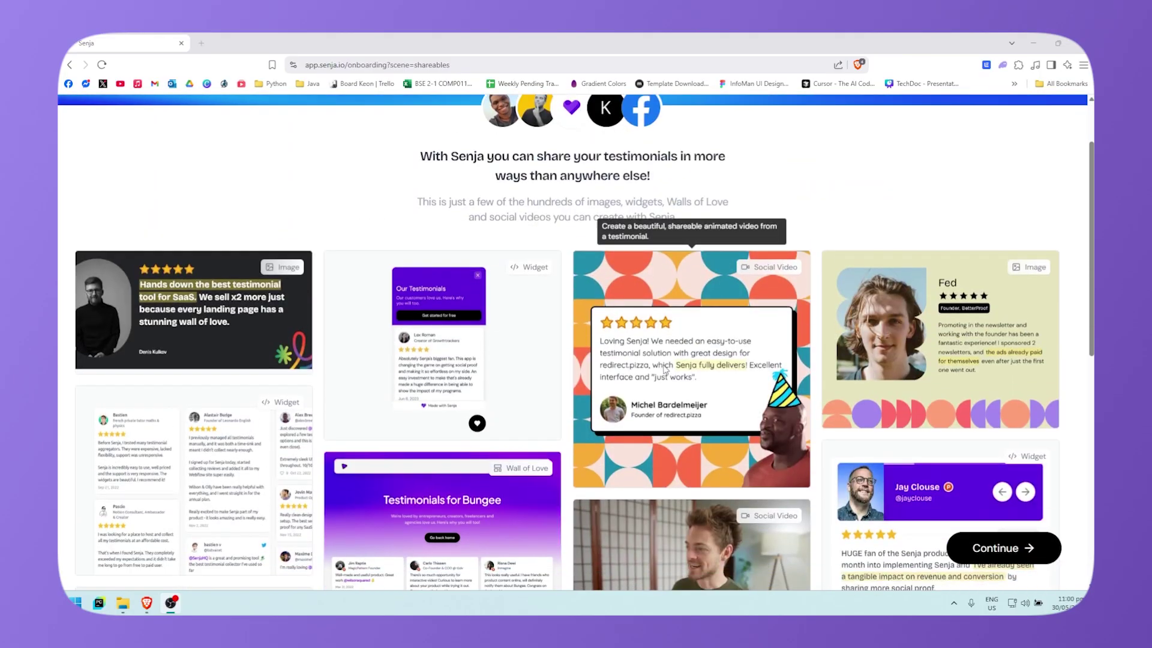
scroll(736, 350, down, 5)
scroll(735, 351, up, 3)
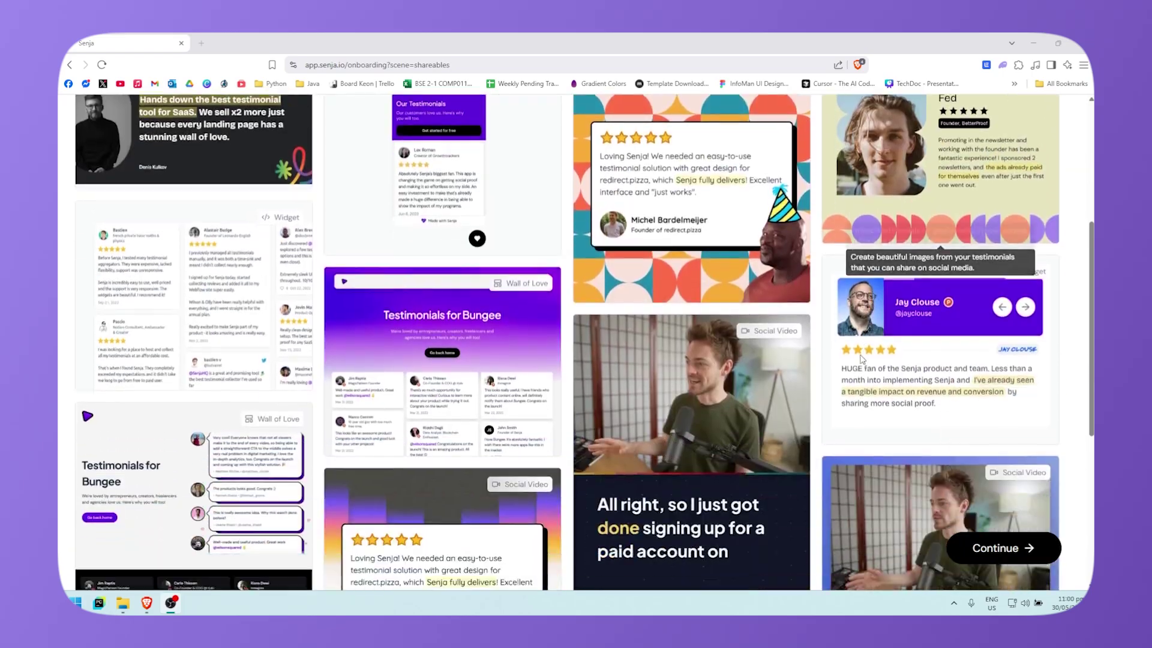
scroll(960, 396, down, 8)
scroll(983, 405, up, 10)
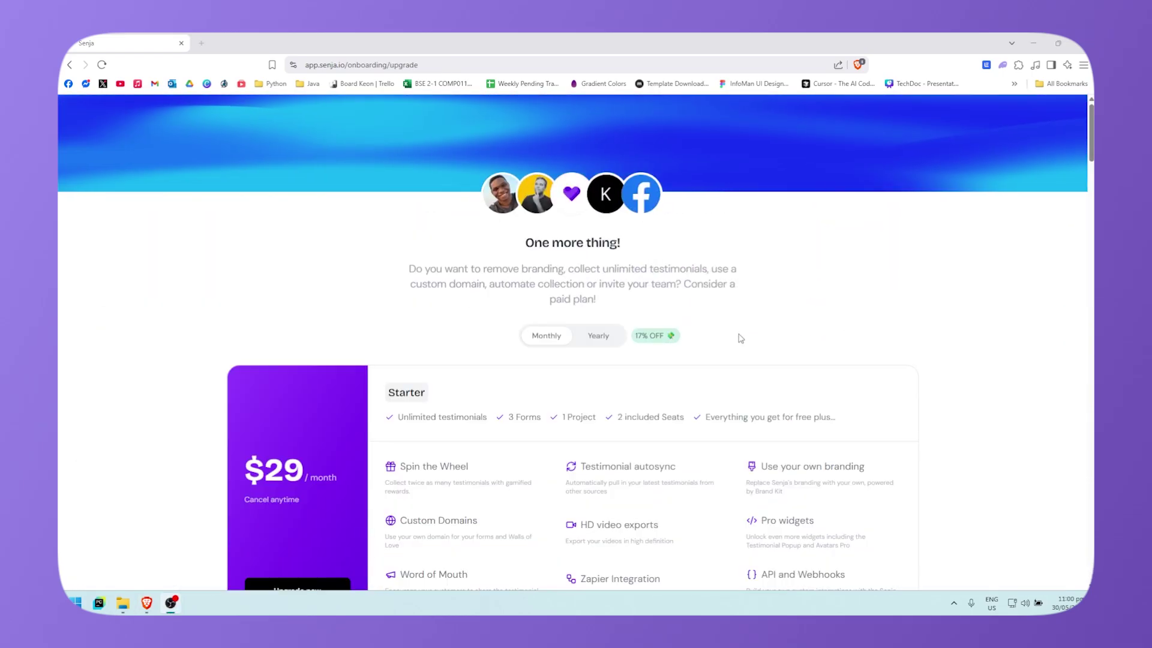
Review the monthly prices and included features of the Starter and Pro plans
scroll(518, 301, down, 1)
scroll(517, 301, up, 1)
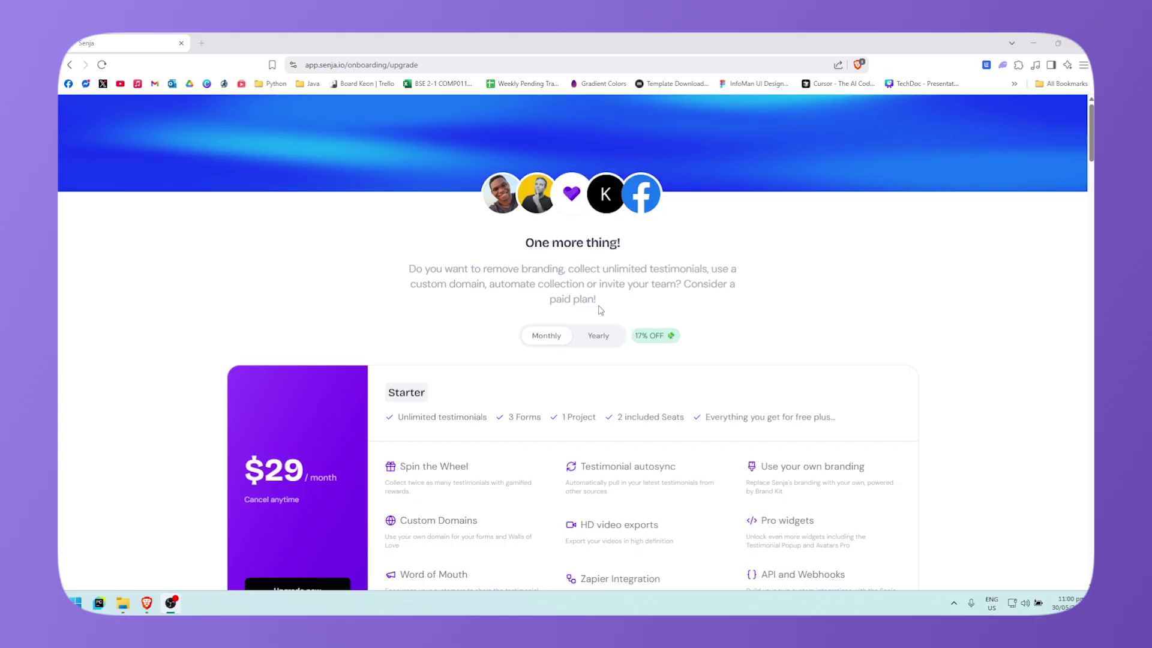
scroll(651, 362, down, 1)
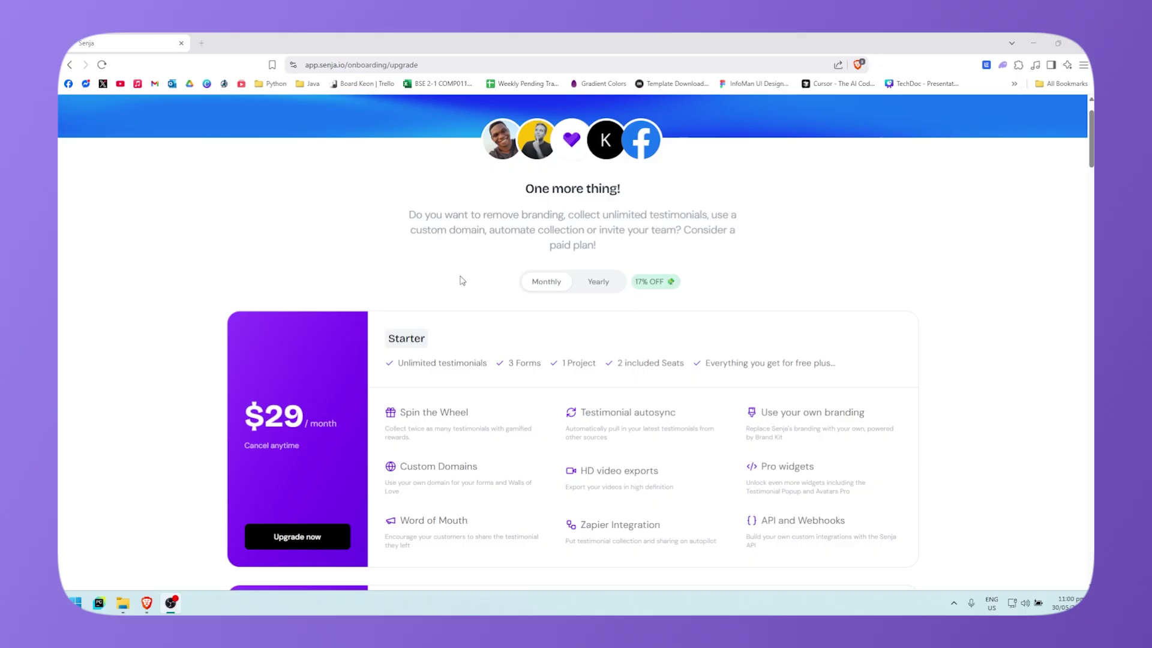
scroll(560, 301, down, 1)
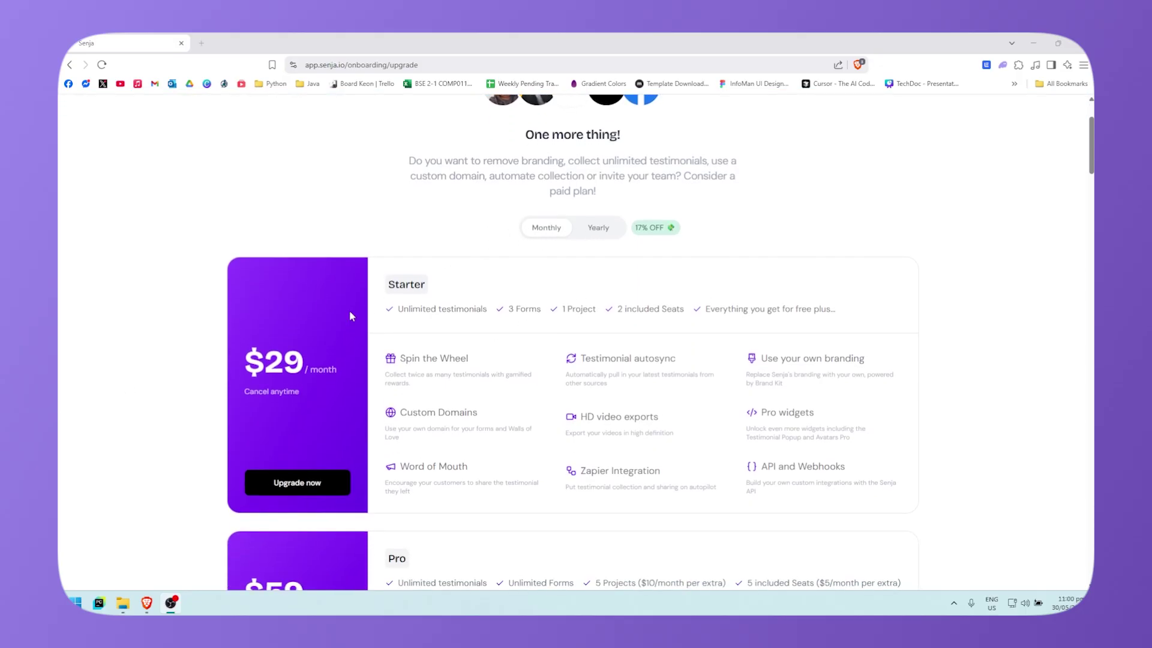
scroll(340, 354, down, 4)
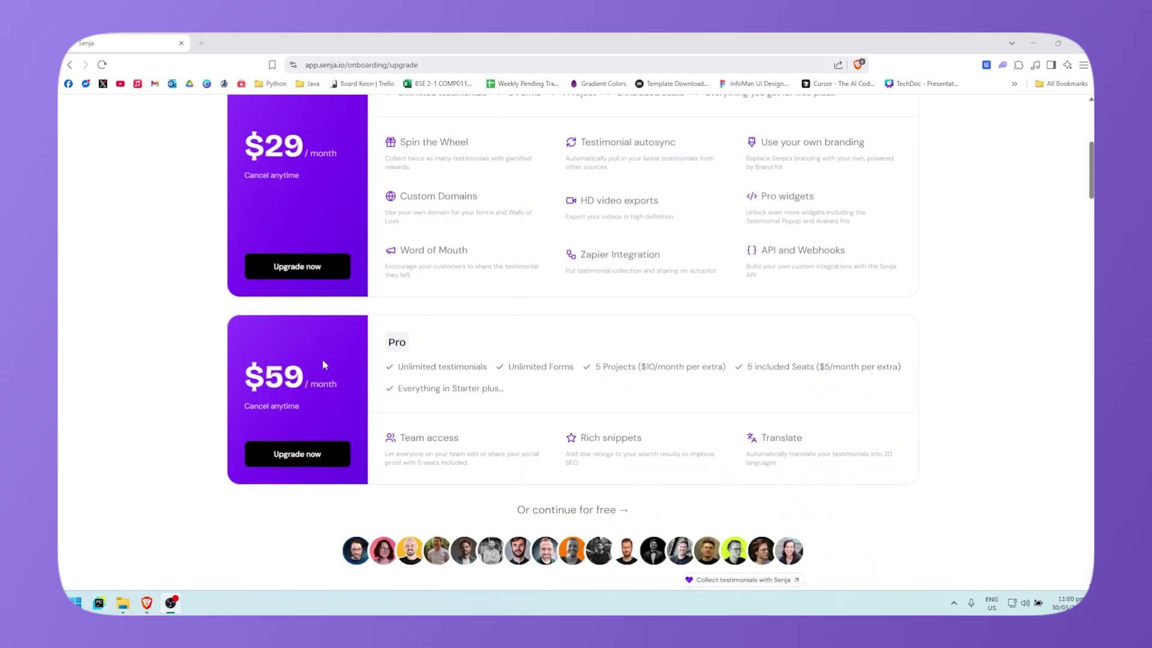
scroll(446, 414, up, 5)
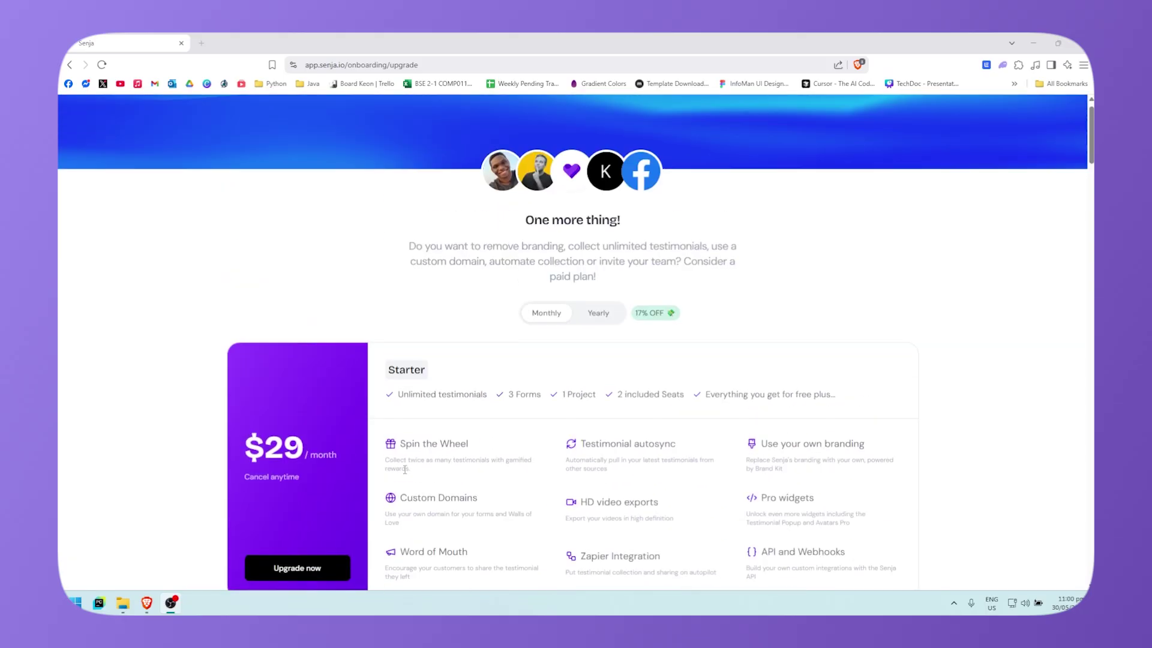
Compare monthly and yearly billing for the Starter and Pro plans, ending with the yearly prices shown
click(599, 283)
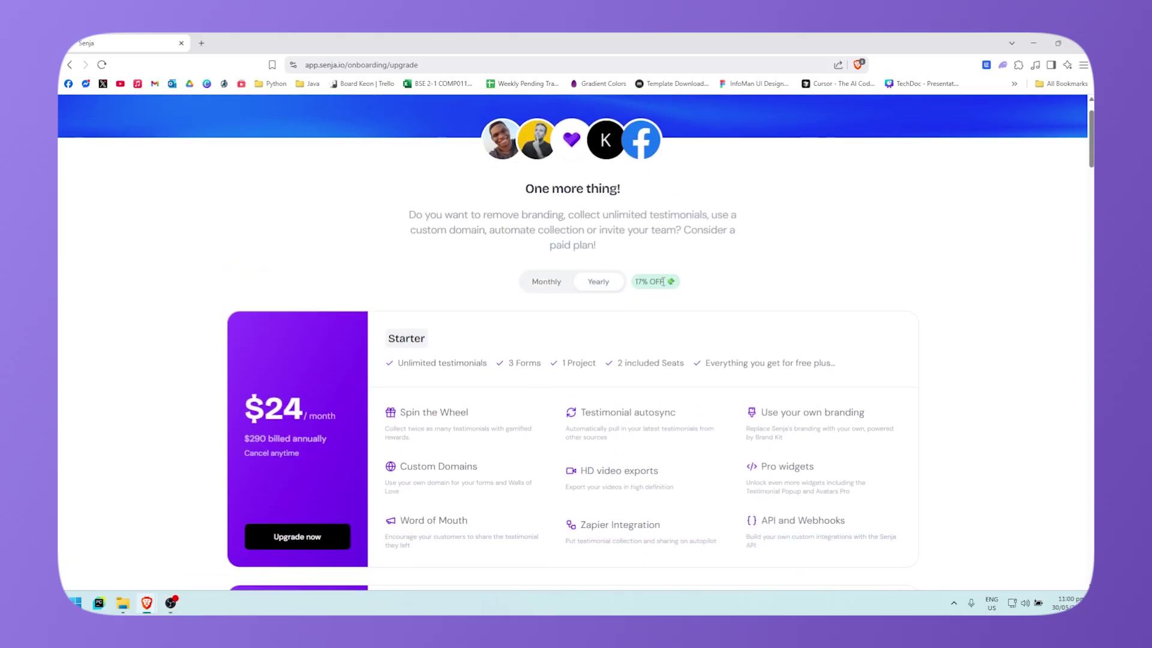
click(546, 284)
click(576, 288)
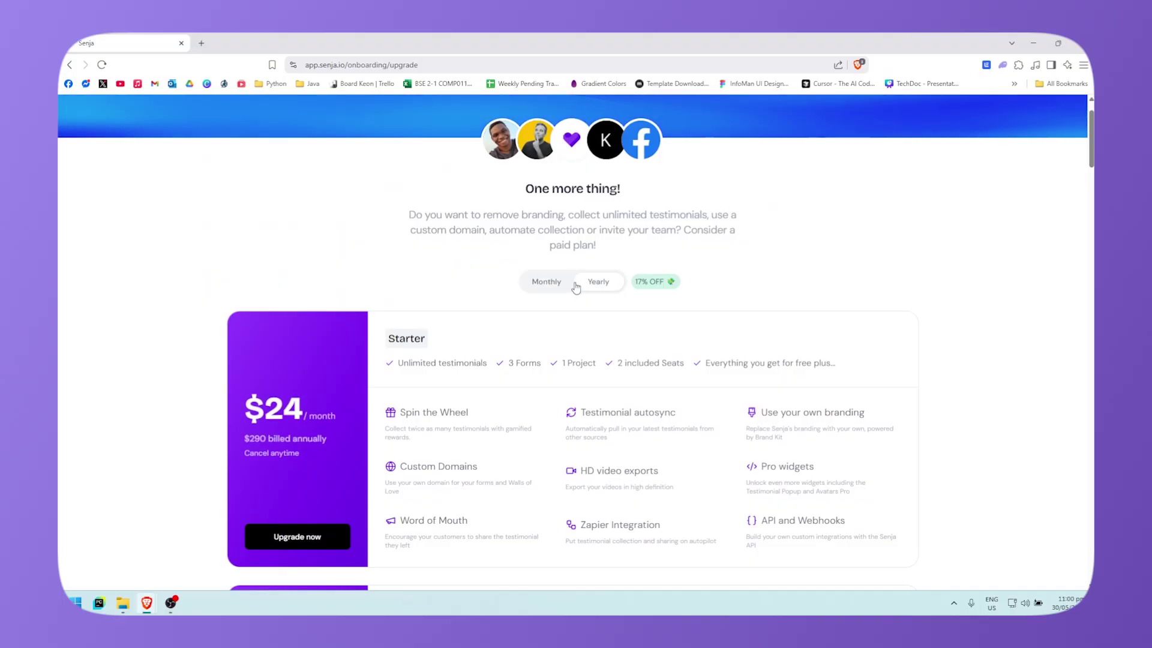
click(549, 283)
click(597, 283)
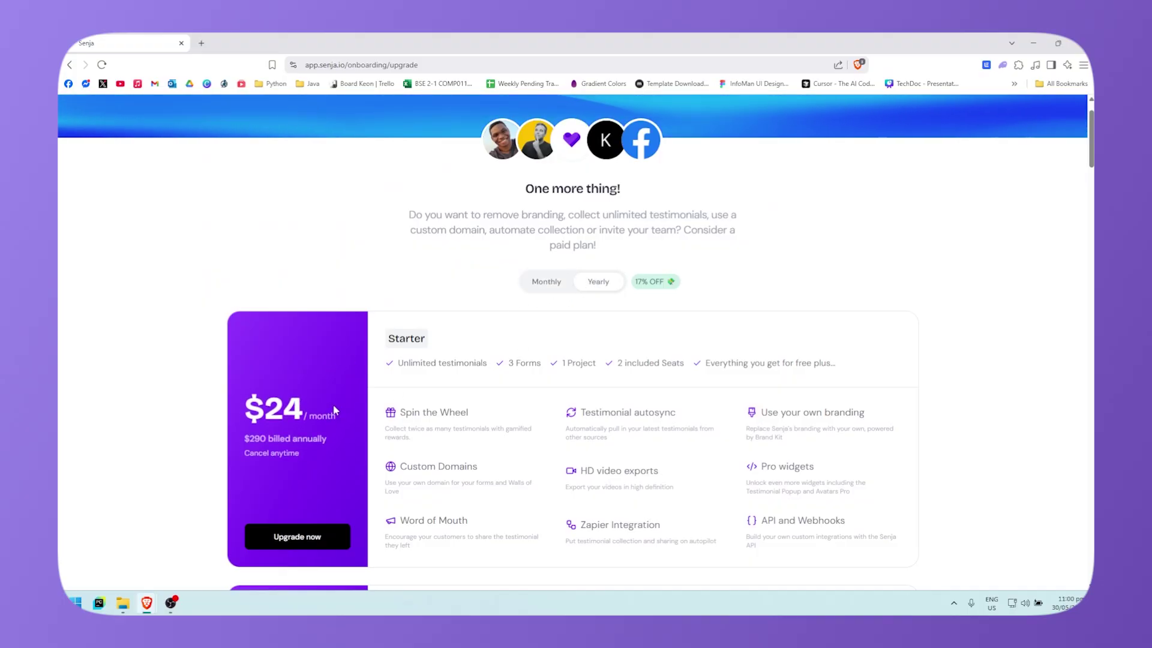
scroll(557, 281, down, 3)
scroll(549, 264, up, 1)
click(546, 227)
scroll(561, 300, down, 4)
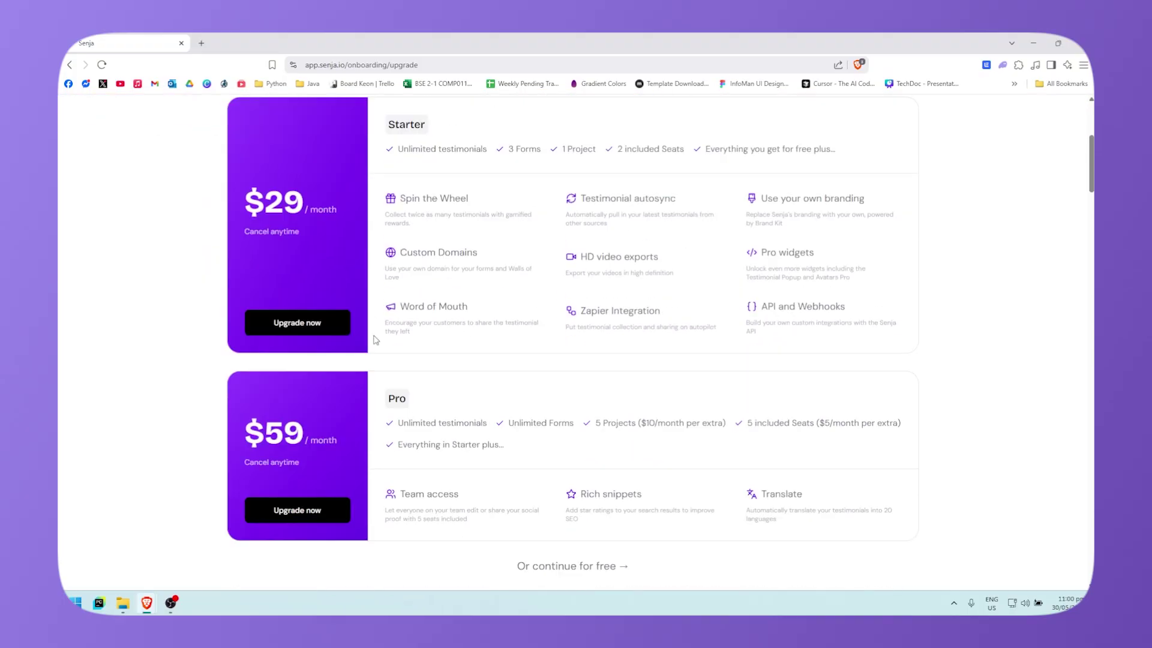
scroll(567, 321, up, 4)
scroll(576, 300, up, 1)
click(600, 277)
scroll(600, 282, down, 4)
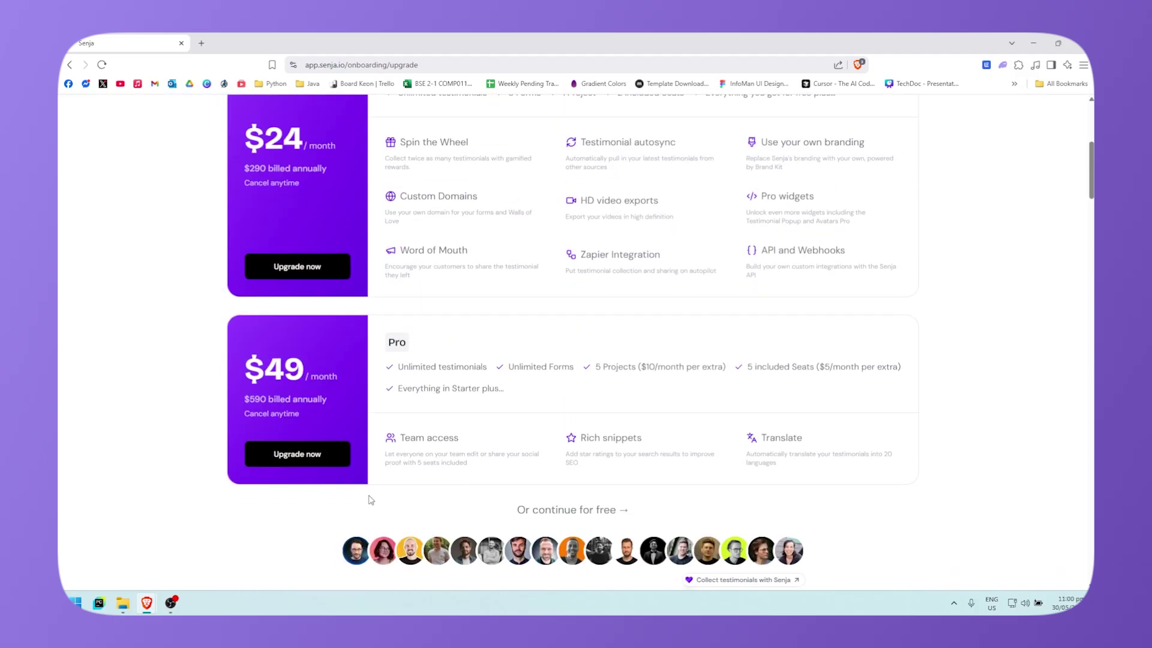
scroll(527, 523, up, 3)
scroll(542, 442, up, 1)
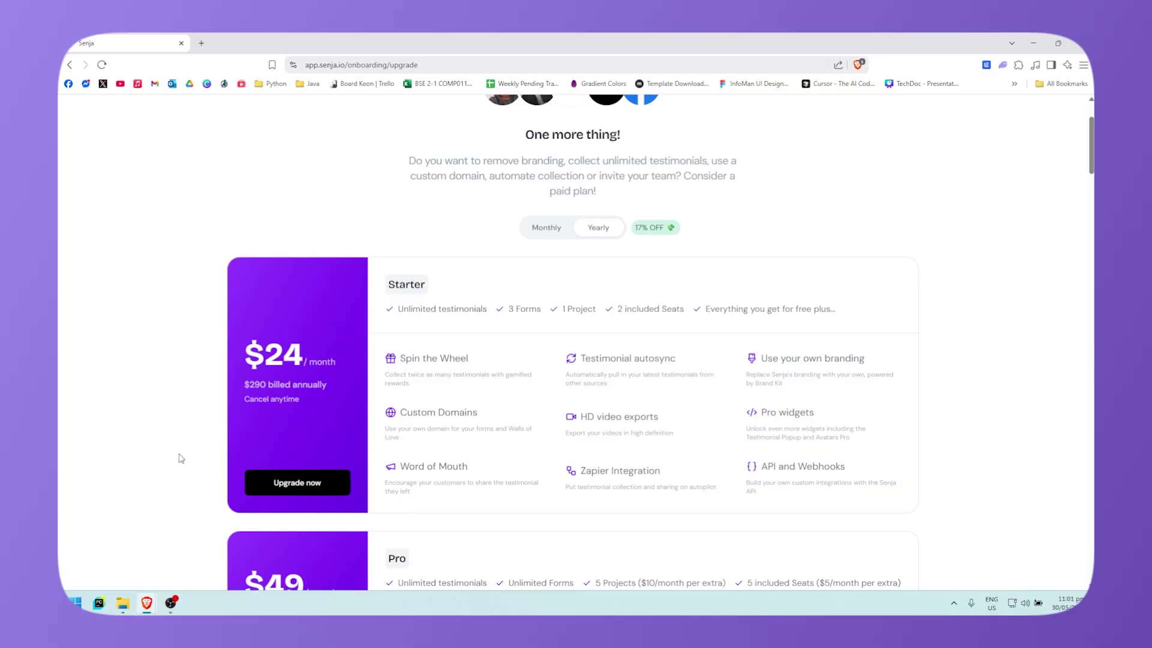
Read through the Starter and Pro plan features, and continue to the dashboard with the free plan
click(171, 603)
scroll(680, 361, down, 1)
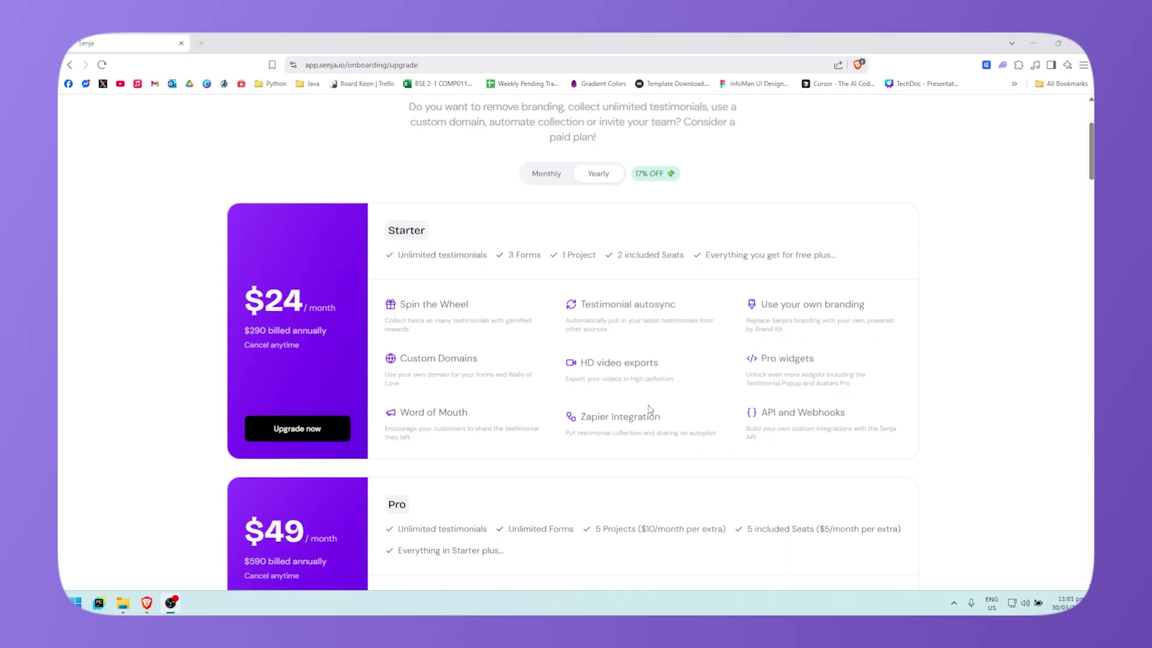
scroll(651, 410, down, 1)
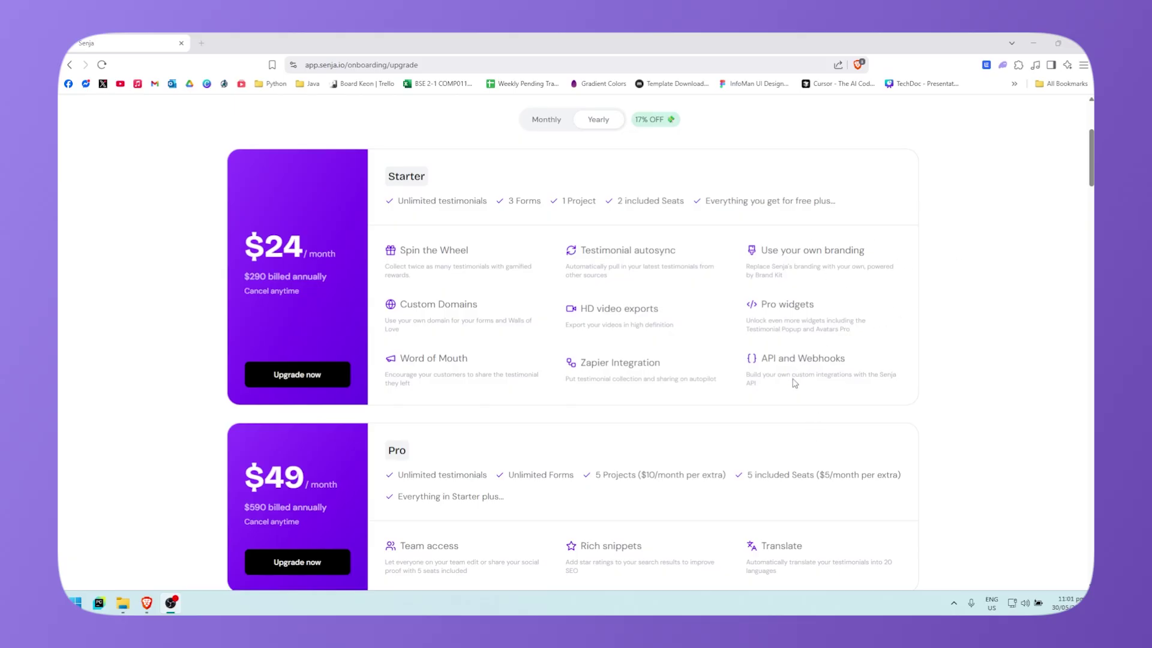
scroll(696, 372, down, 2)
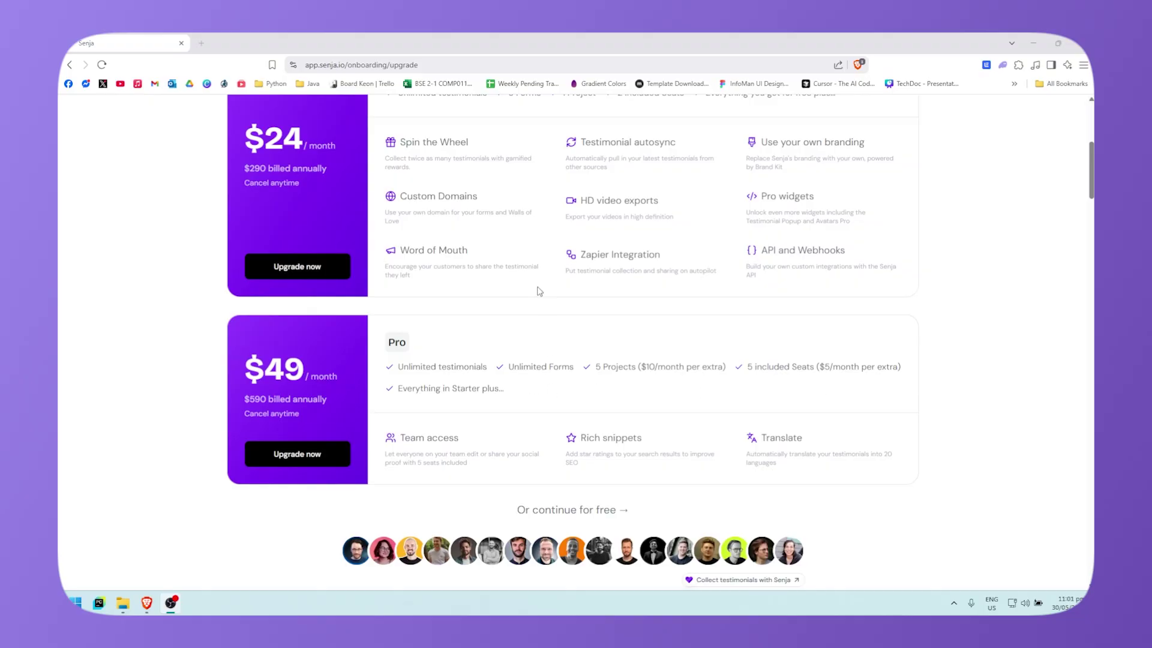
scroll(498, 282, up, 3)
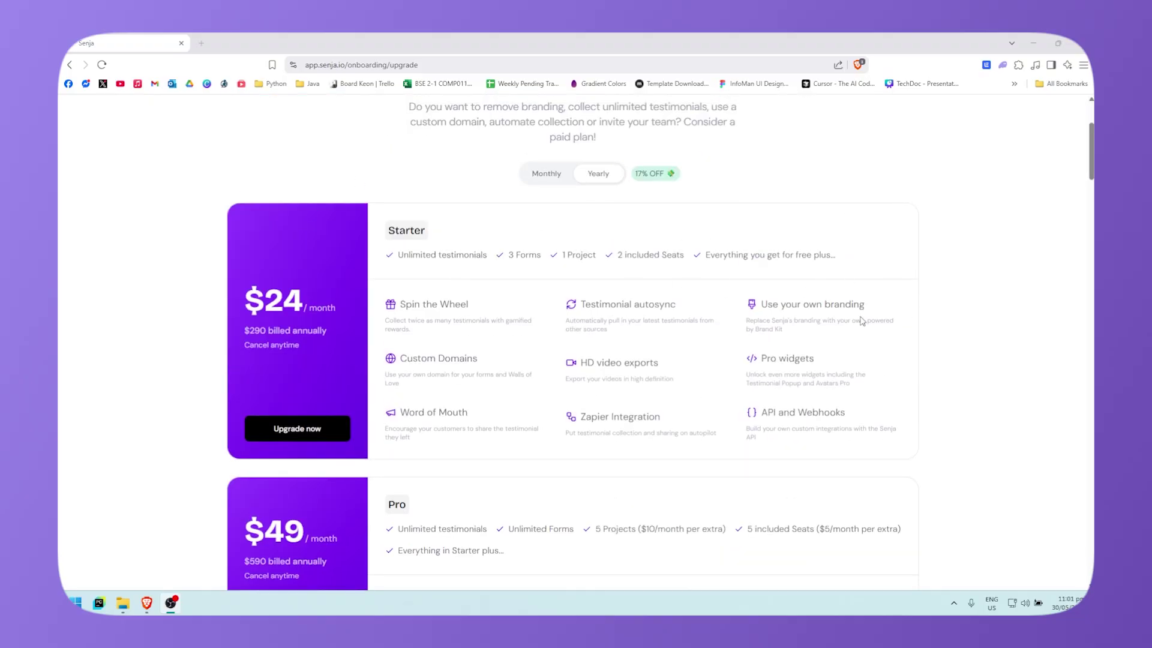
scroll(862, 321, down, 5)
scroll(627, 384, up, 1)
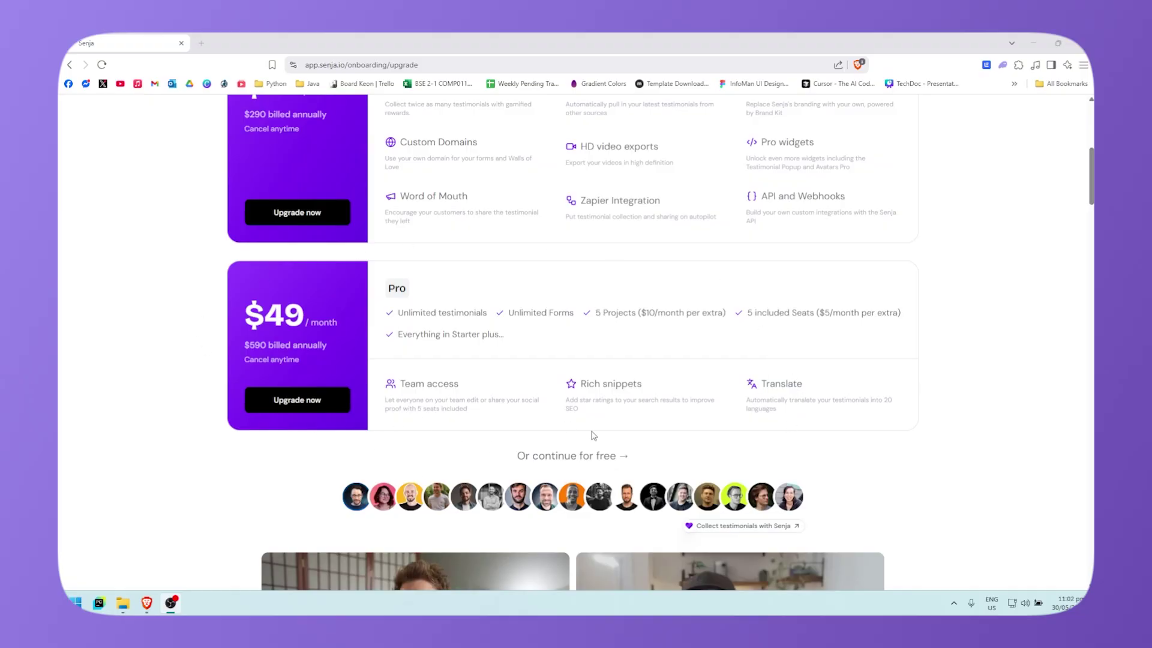
scroll(591, 455, down, 1)
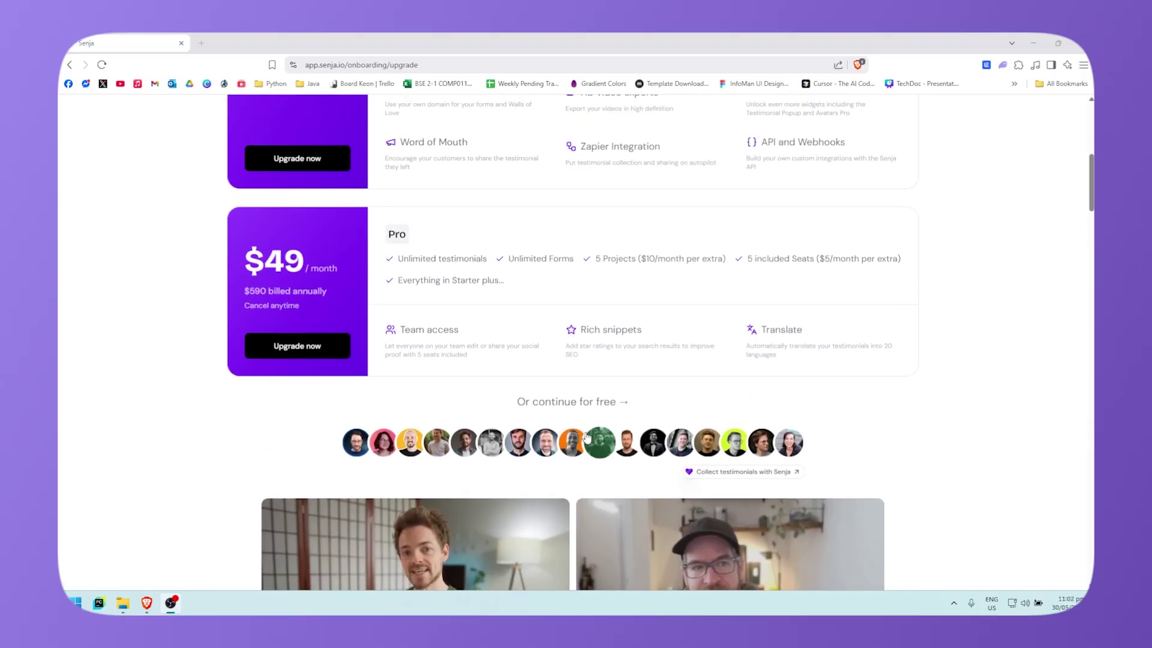
scroll(479, 394, up, 2)
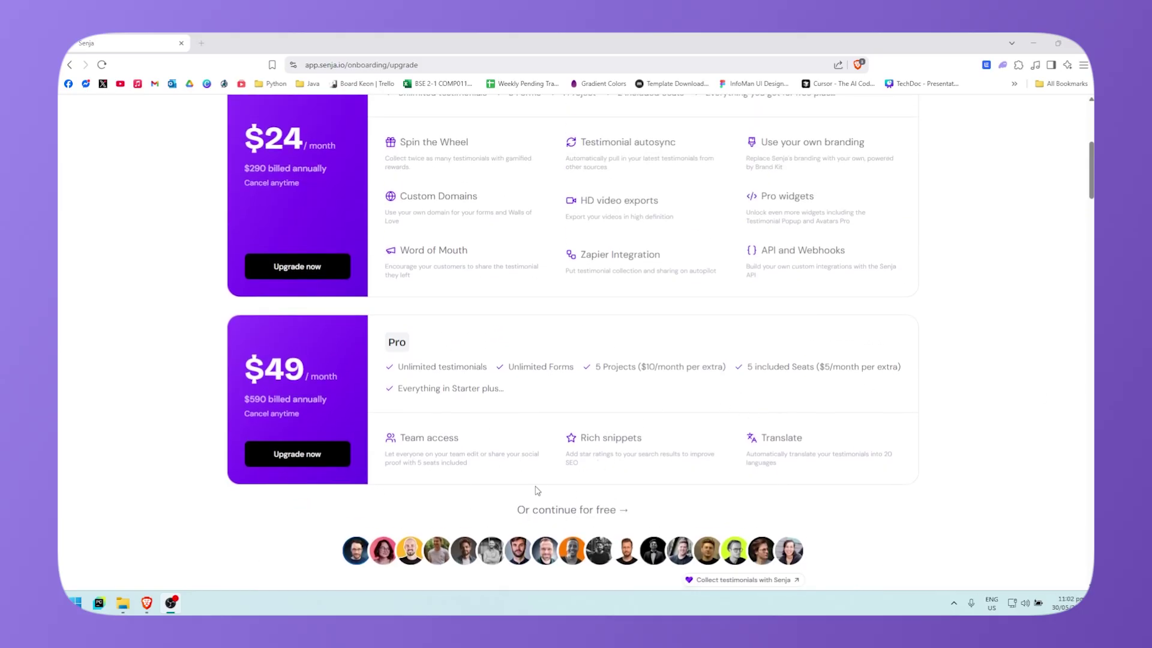
click(585, 511)
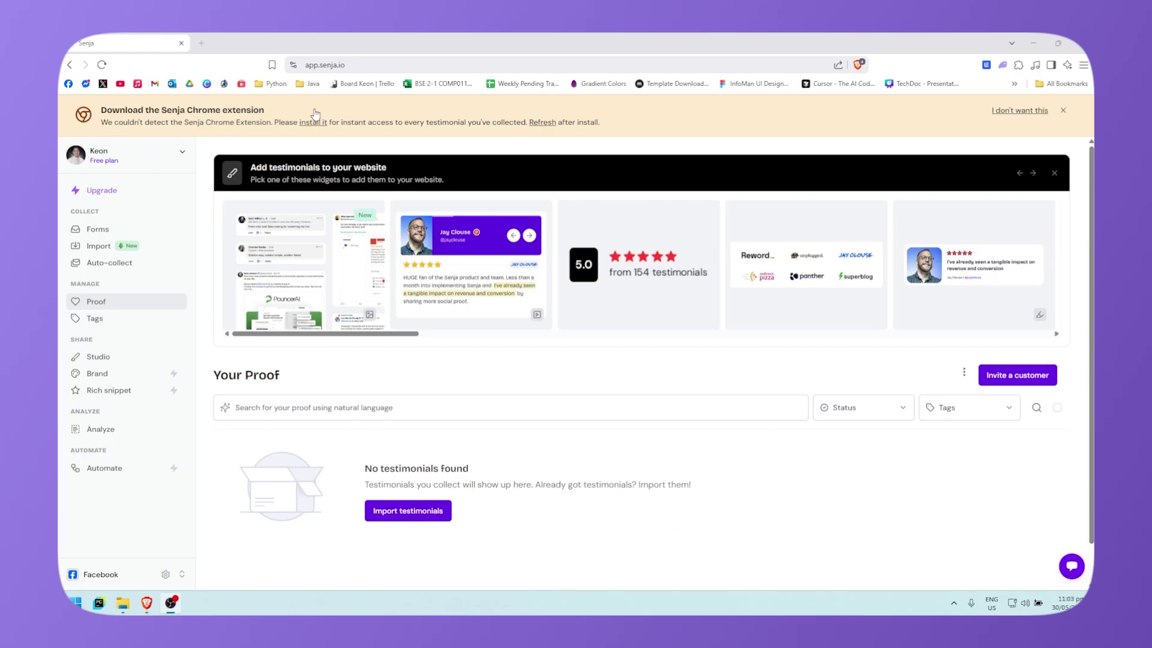
Dismiss the Chrome extension banner and open the Facebook Testimonial Form for editing
click(1061, 113)
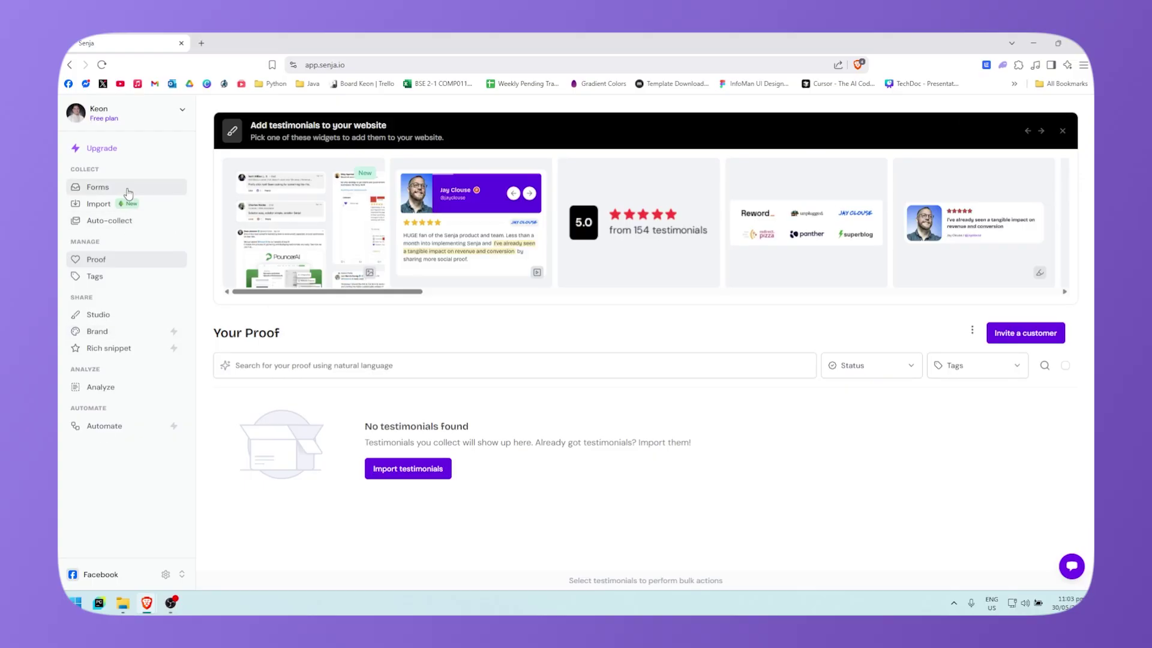
click(98, 187)
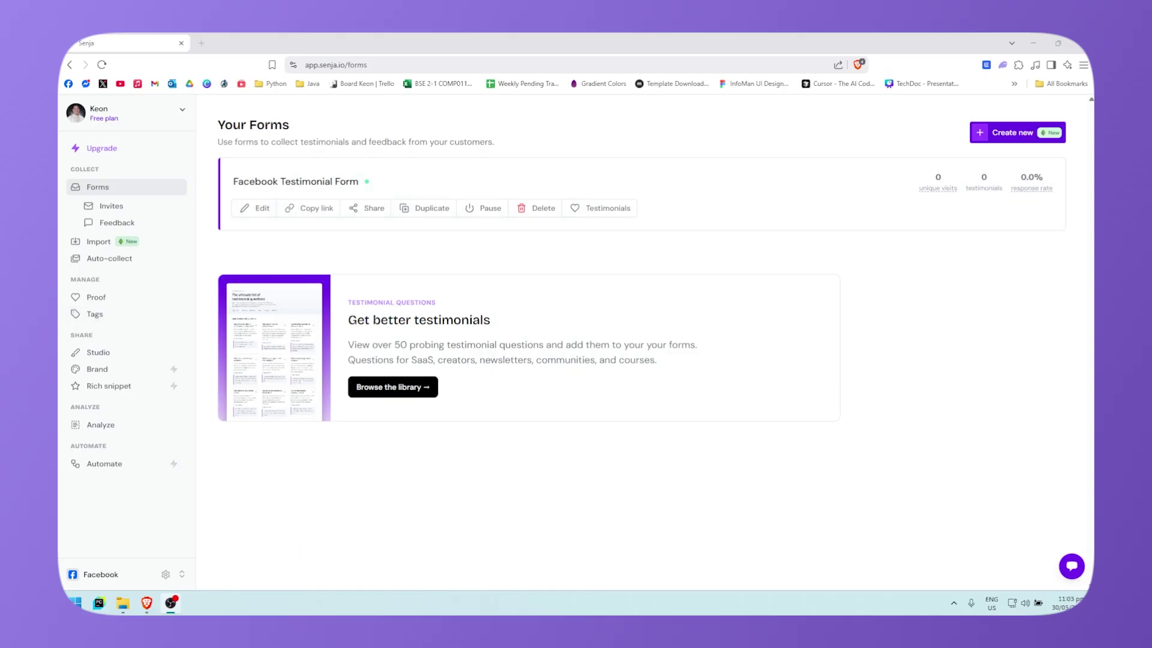
click(262, 210)
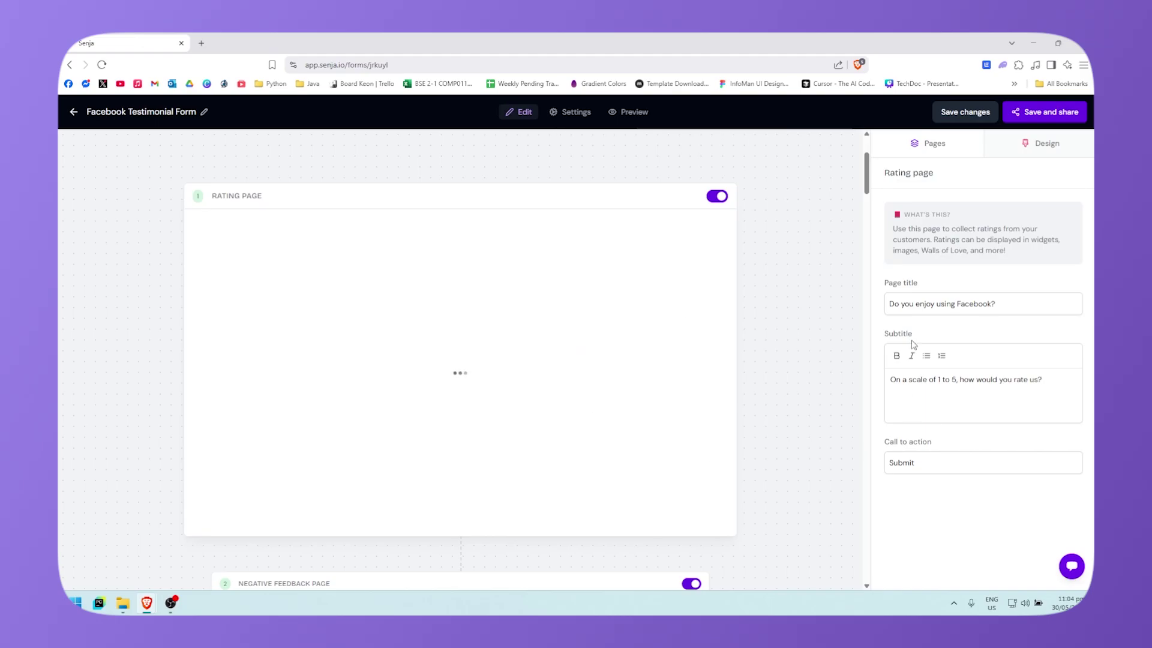
Preview the form, and examine its rating, negative feedback and welcome pages in the editor
click(645, 118)
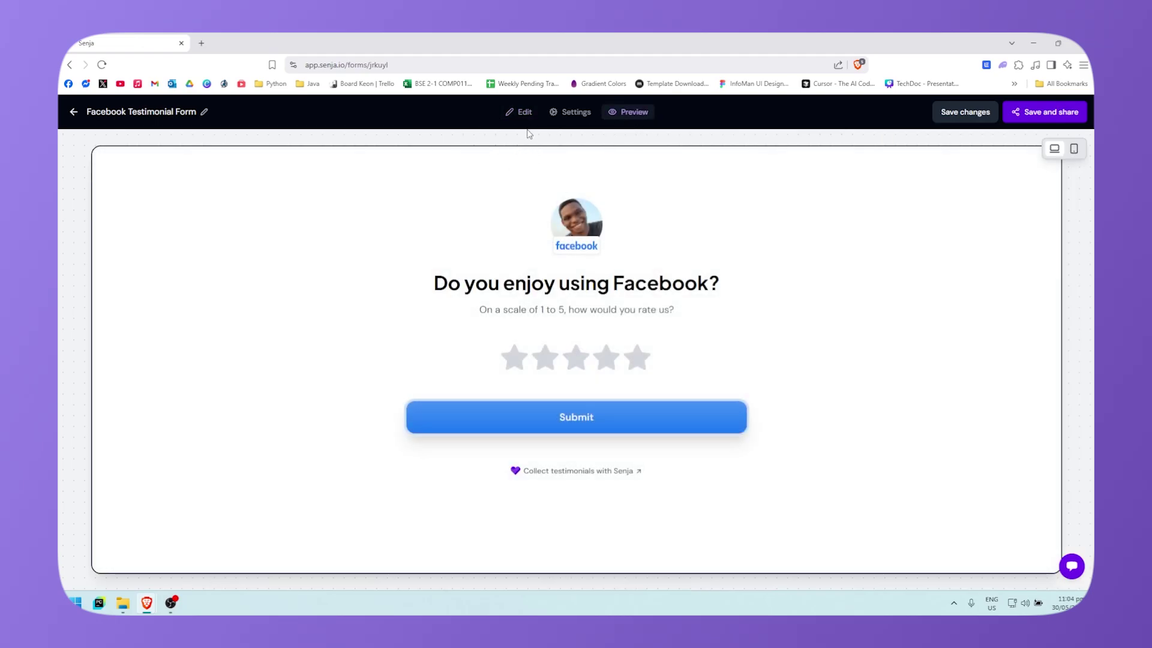
click(528, 117)
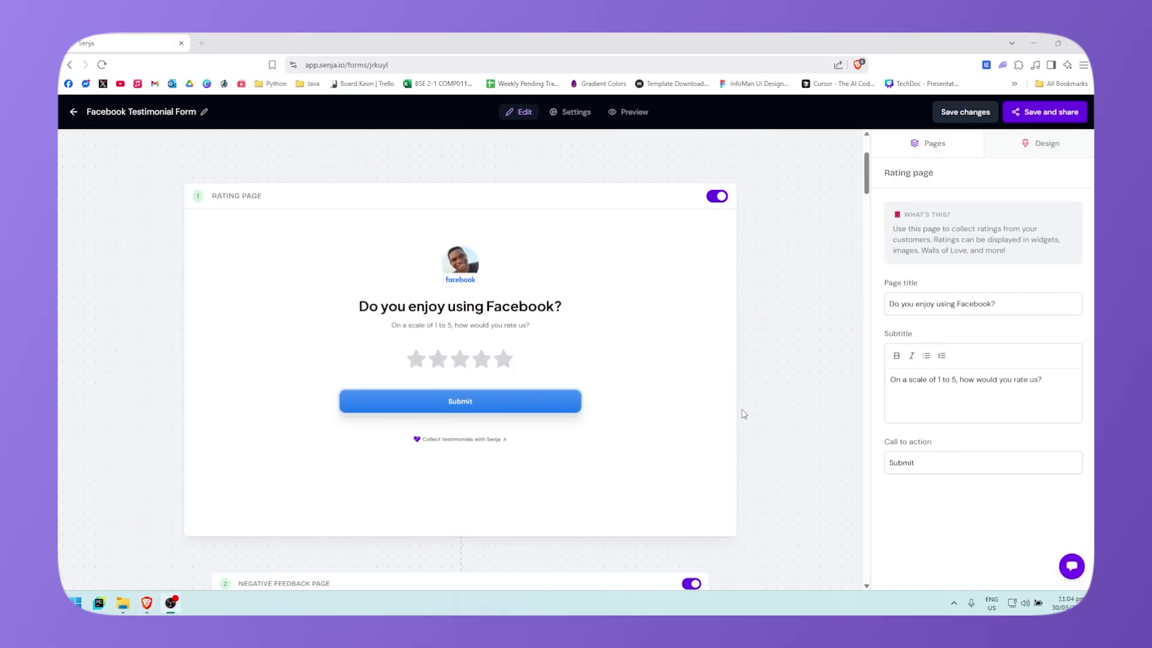
scroll(749, 319, down, 4)
scroll(746, 307, up, 4)
scroll(674, 303, down, 6)
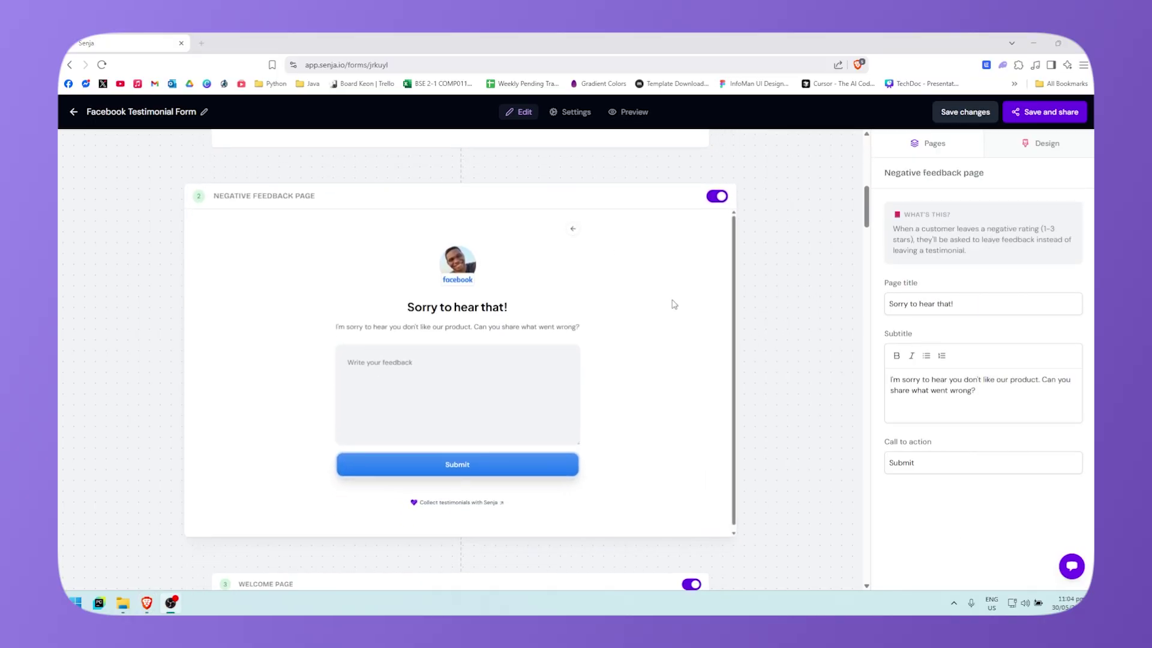
scroll(674, 303, down, 4)
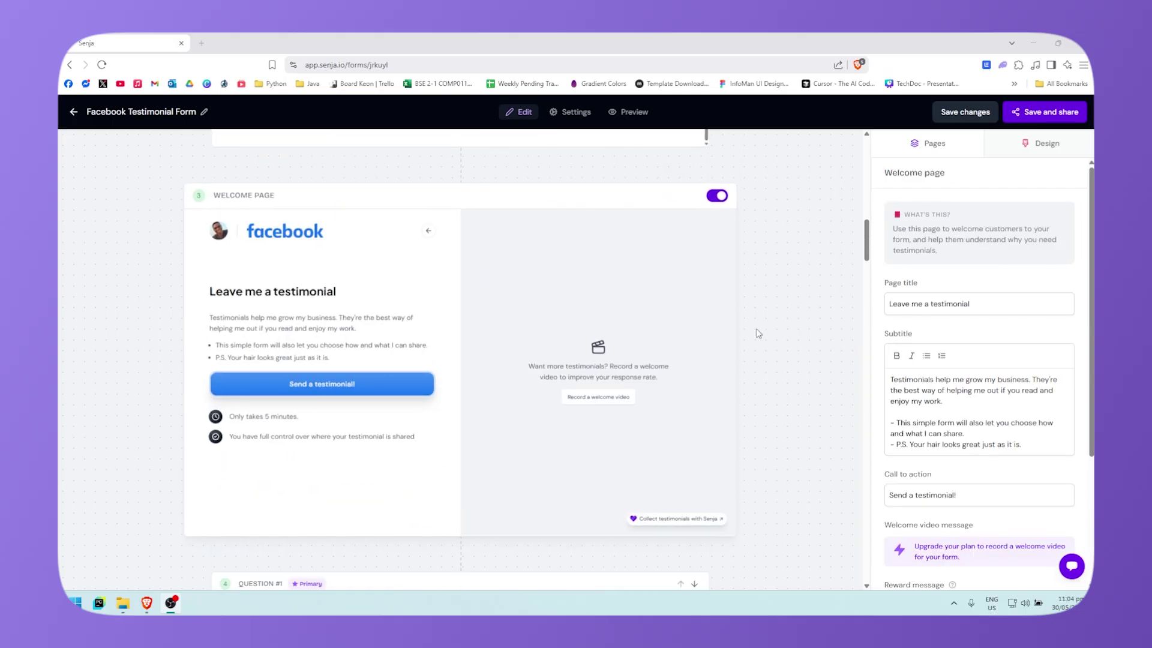
scroll(730, 300, up, 6)
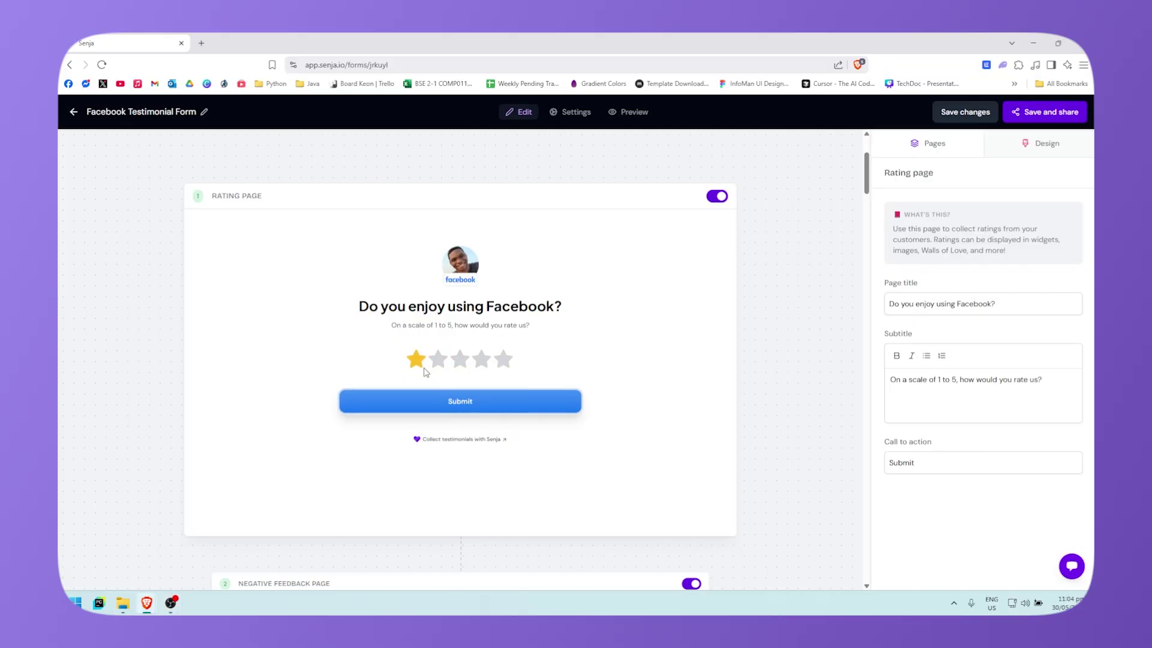
Test the rating page in preview by giving five stars and submitting the rating
click(627, 112)
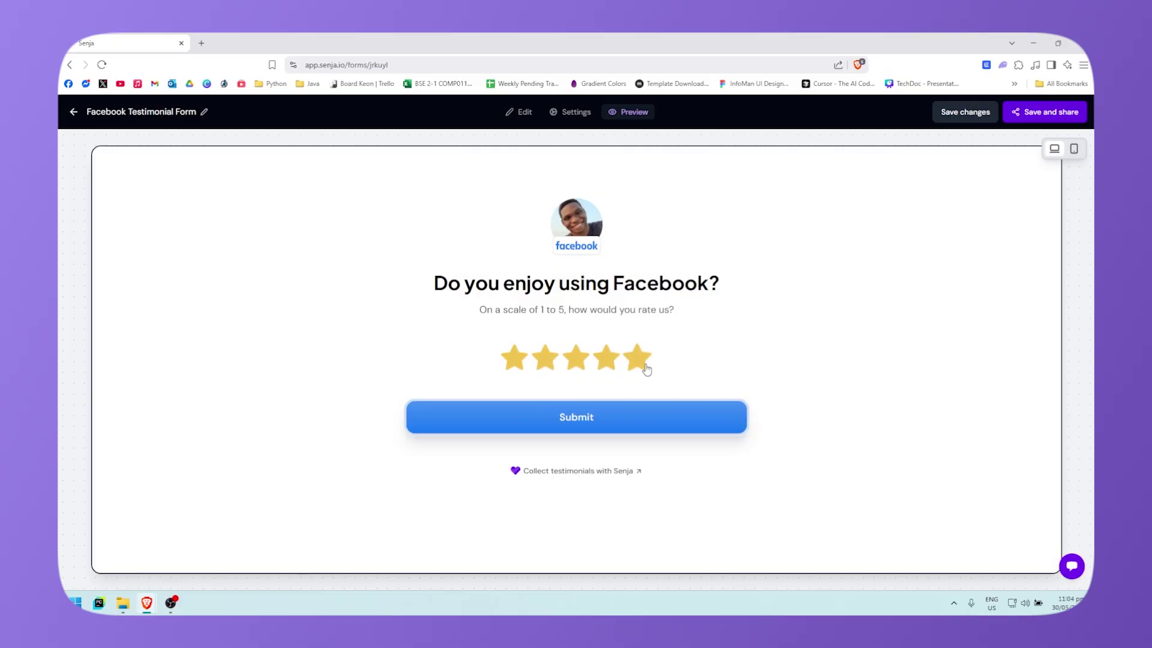
click(640, 363)
click(636, 418)
Open the form settings, and switch auto-transcribing of video testimonials on and back off
click(572, 112)
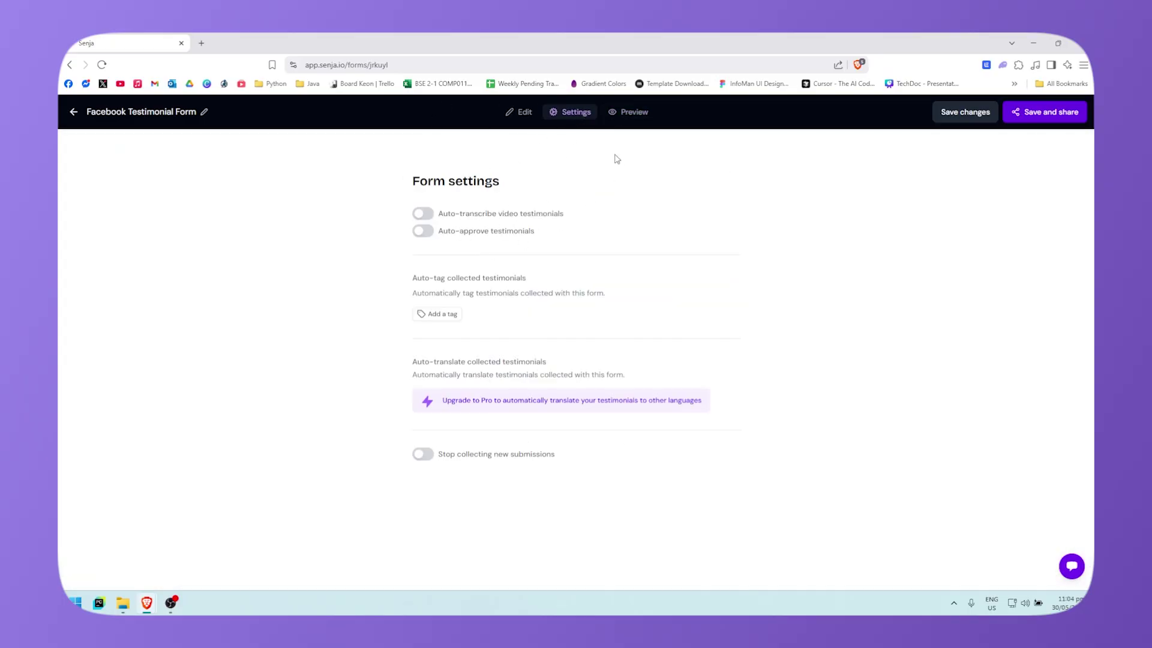
click(423, 215)
click(421, 216)
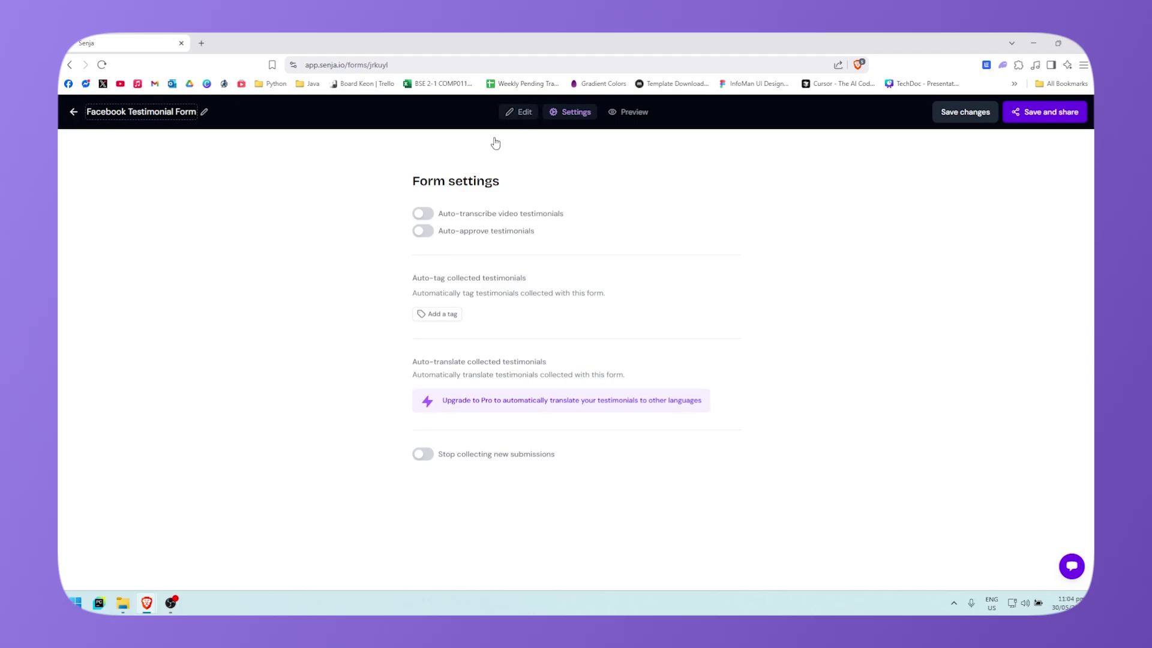
Return to editing the form and set the rating page's title to "How was your experience?"
click(533, 111)
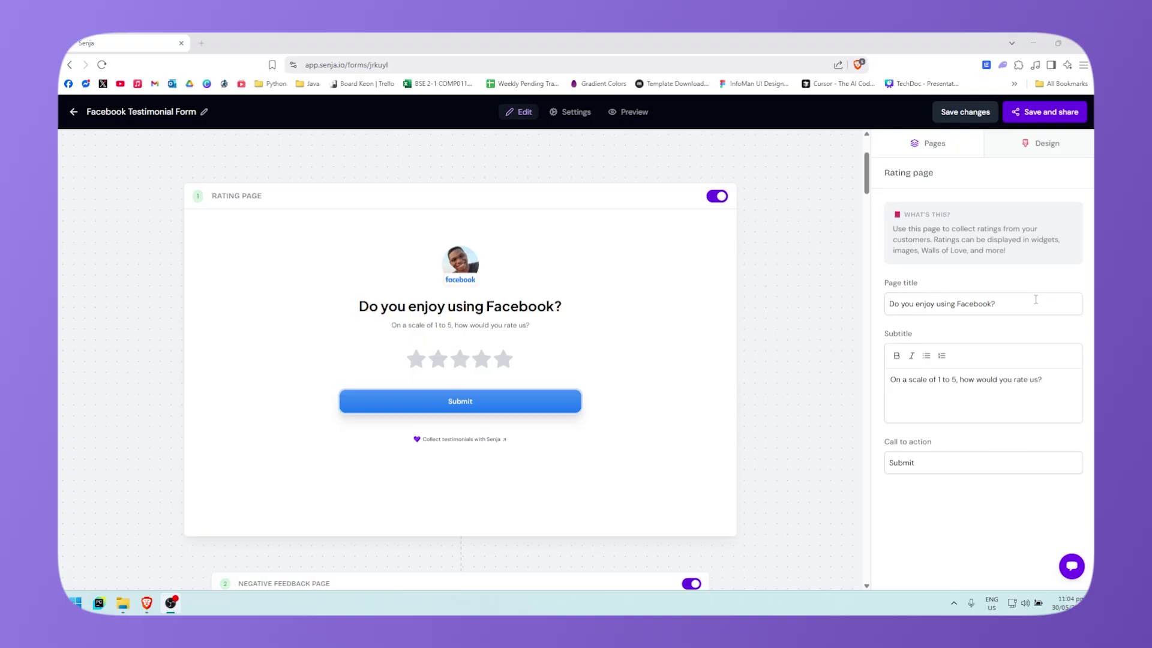
drag(1034, 303, 801, 304)
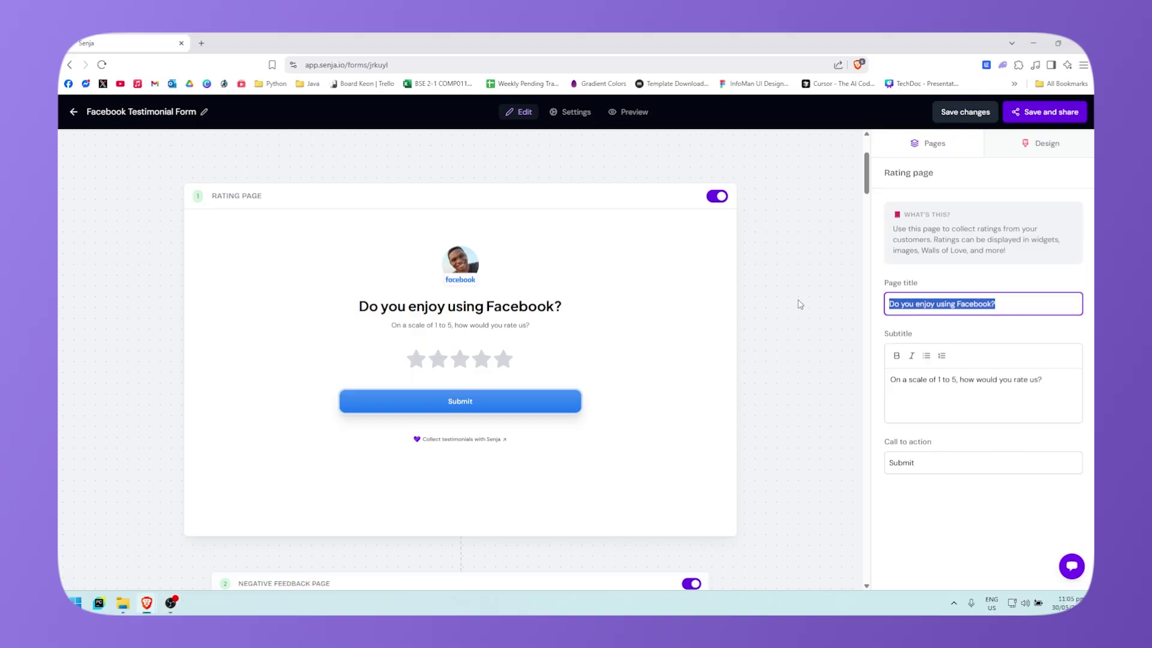
text(How was yo)
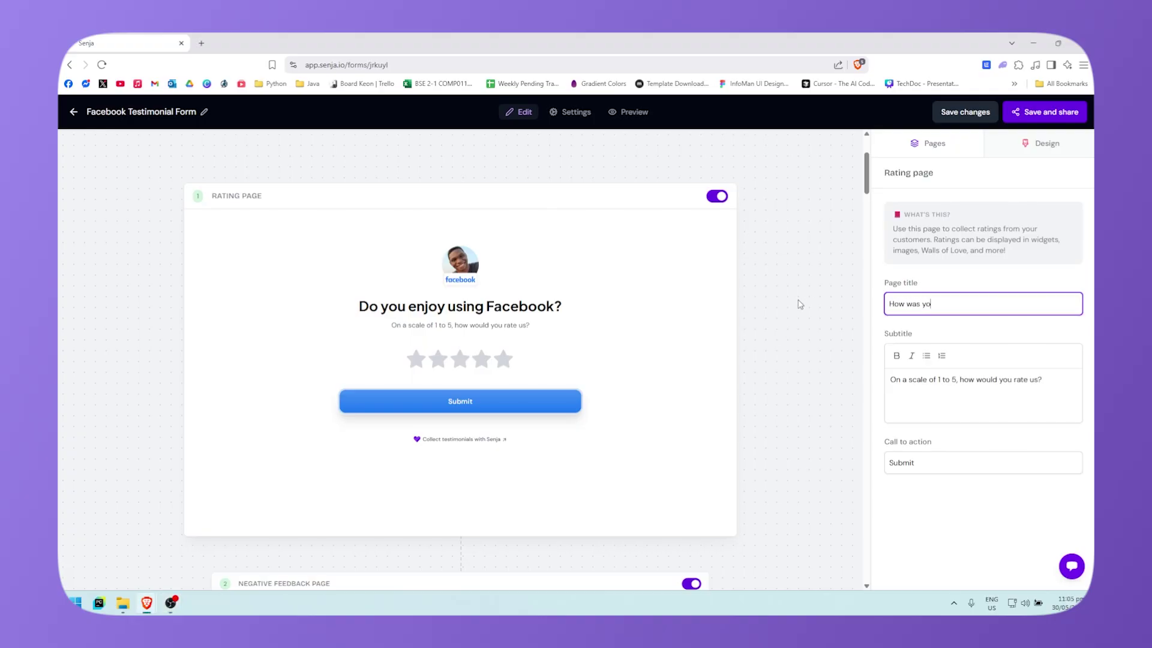
text(ur experience?)
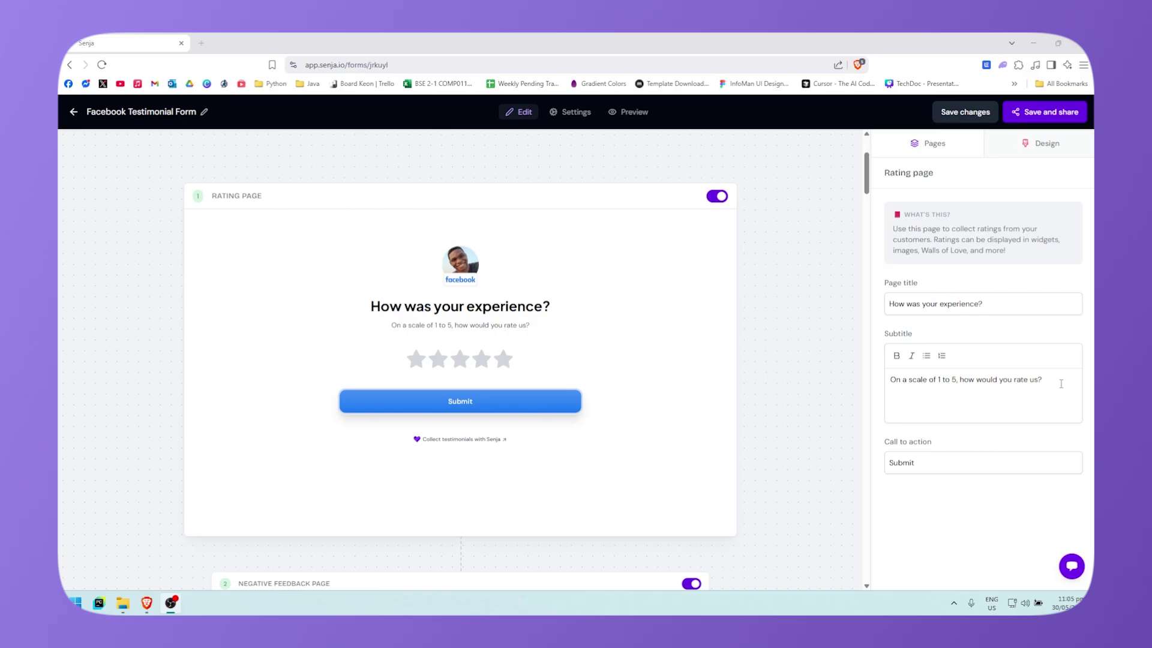
Make the rating page's whole subtitle bold and italic
drag(1061, 384, 892, 379)
click(896, 355)
click(1003, 379)
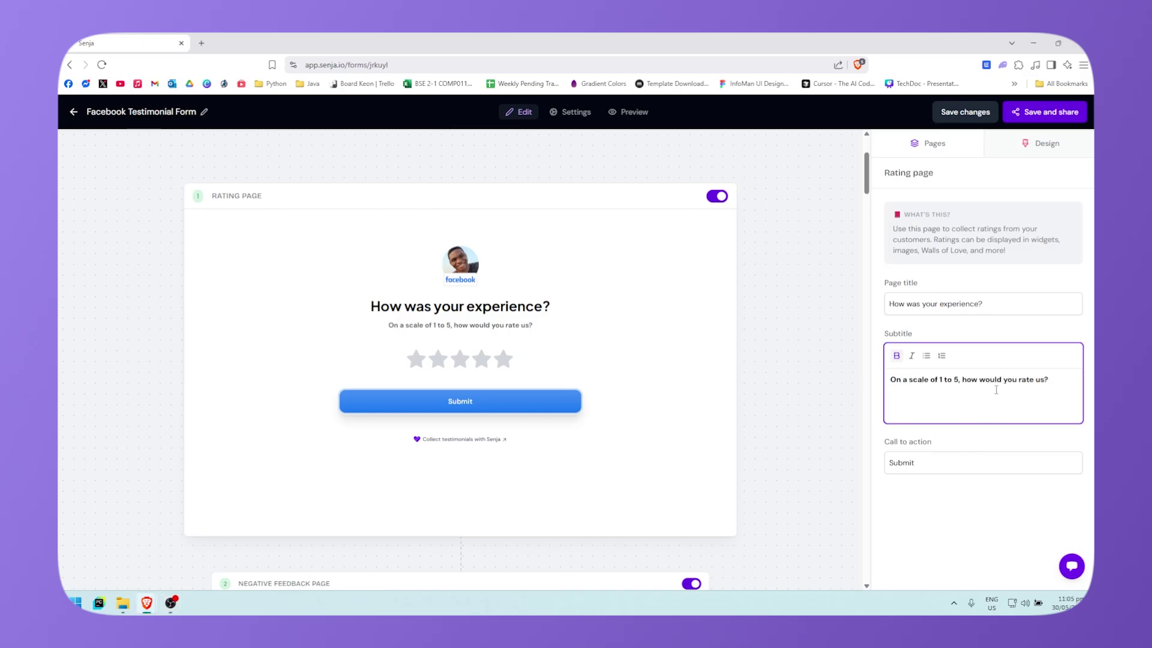
drag(1062, 379, 892, 379)
click(912, 355)
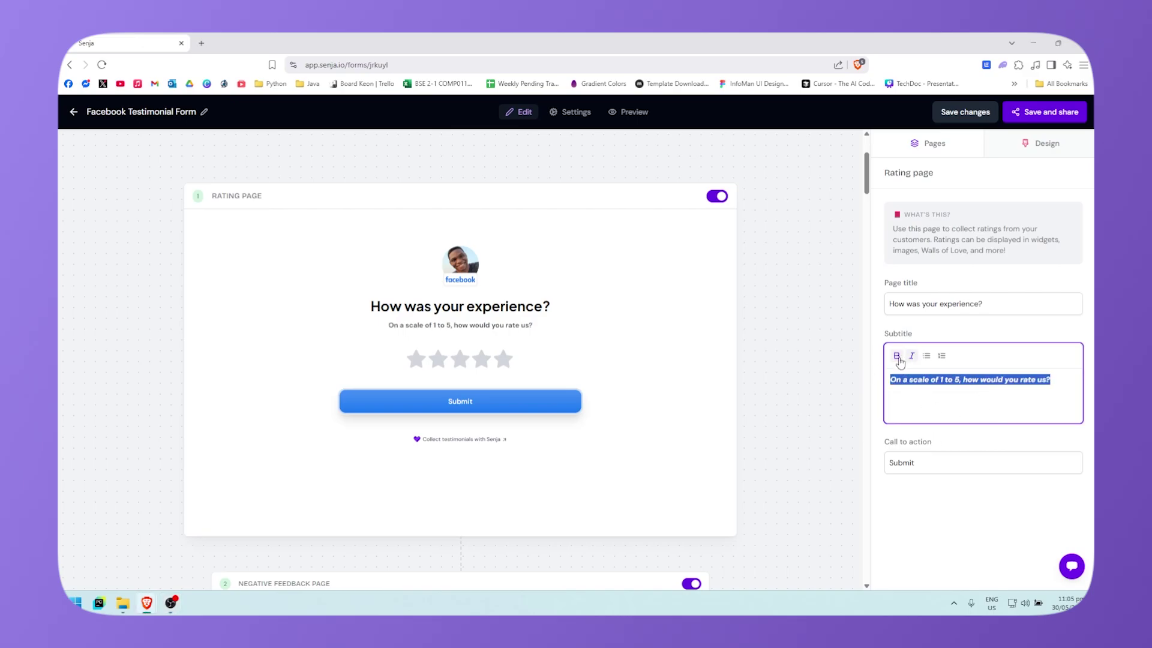
click(1056, 381)
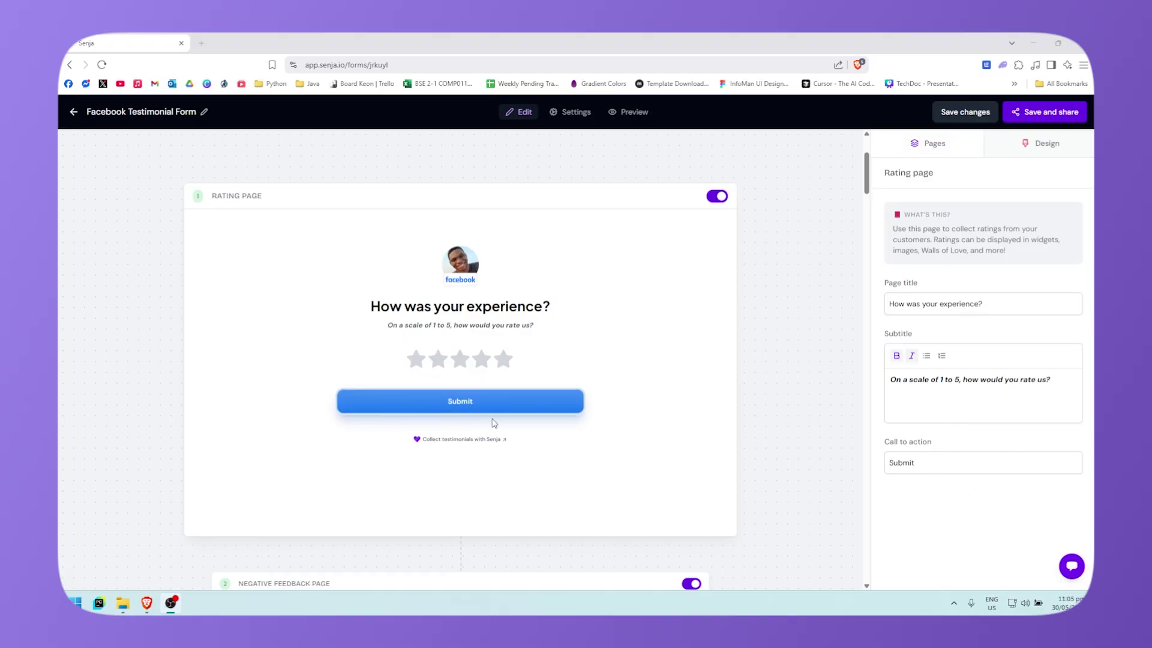
Re-enter "Submit" as the rating page's call-to-action text
drag(948, 463, 718, 441)
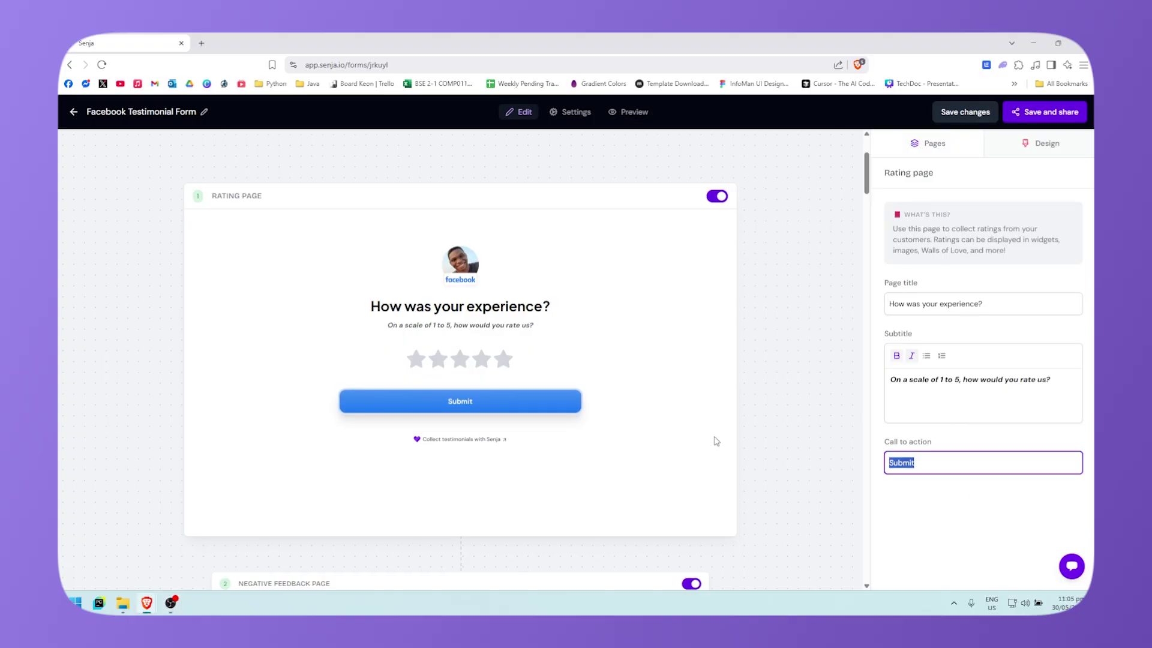
text(Submit)
click(970, 514)
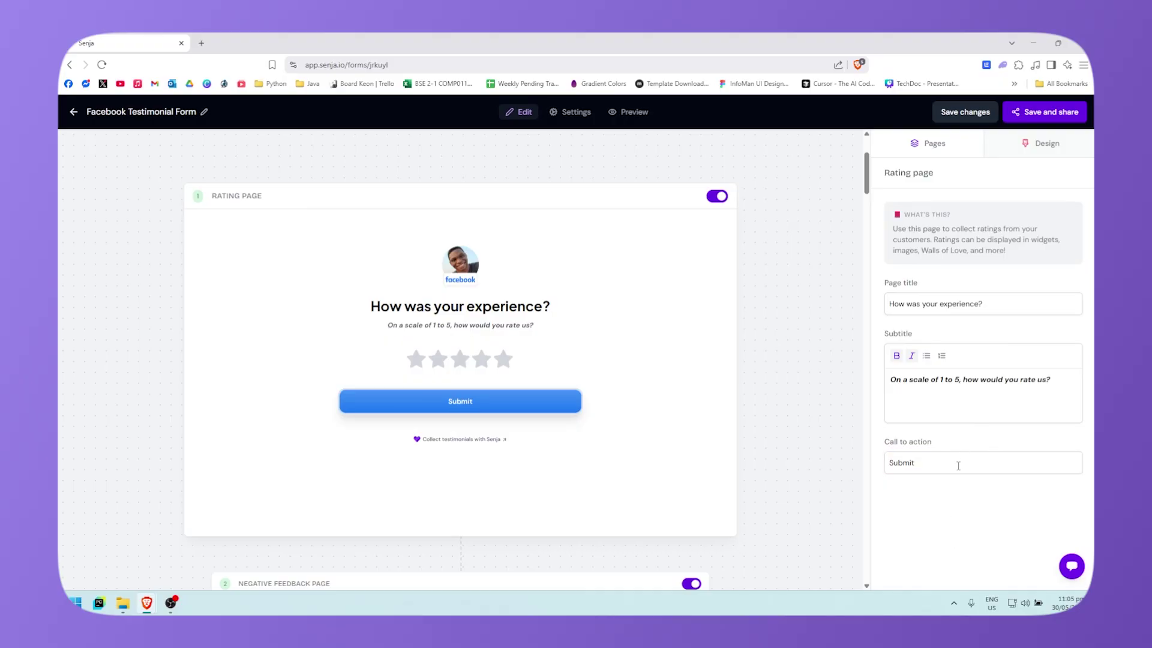
Open the form's branding options and set the heading font to DM Sans
click(1038, 150)
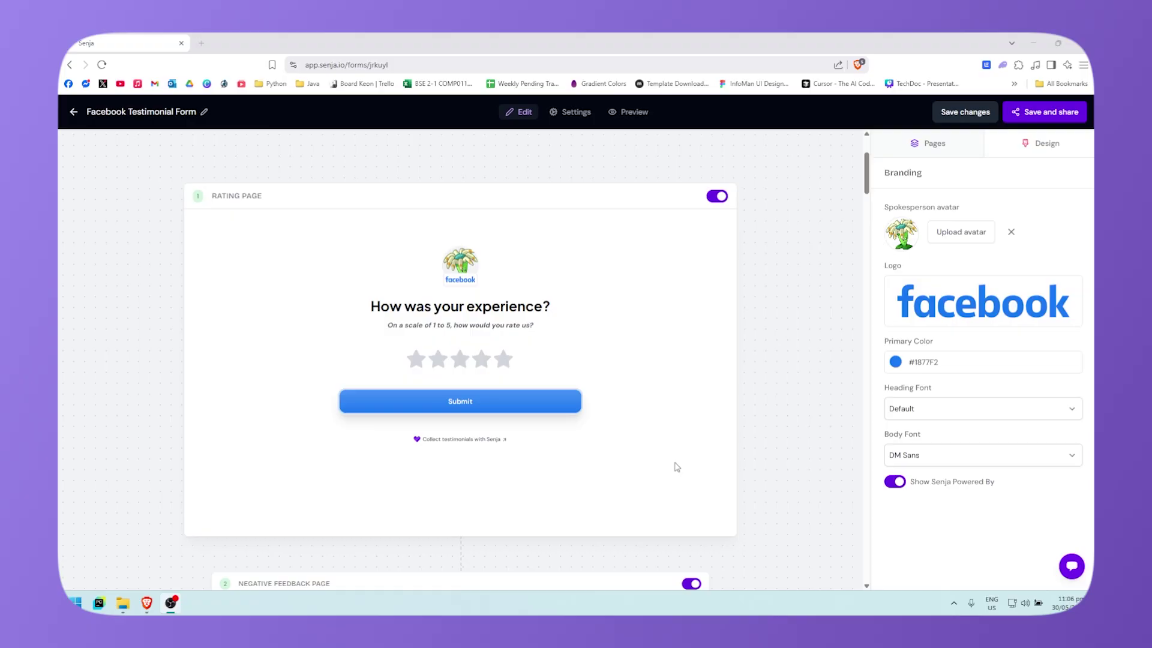
click(942, 414)
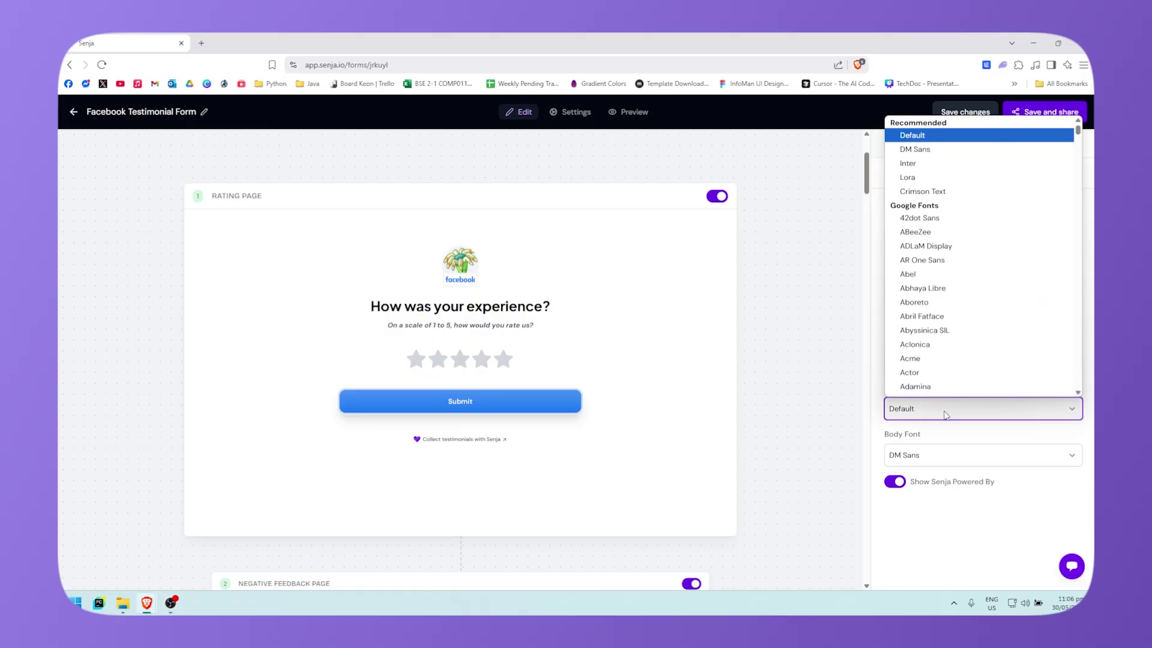
click(948, 415)
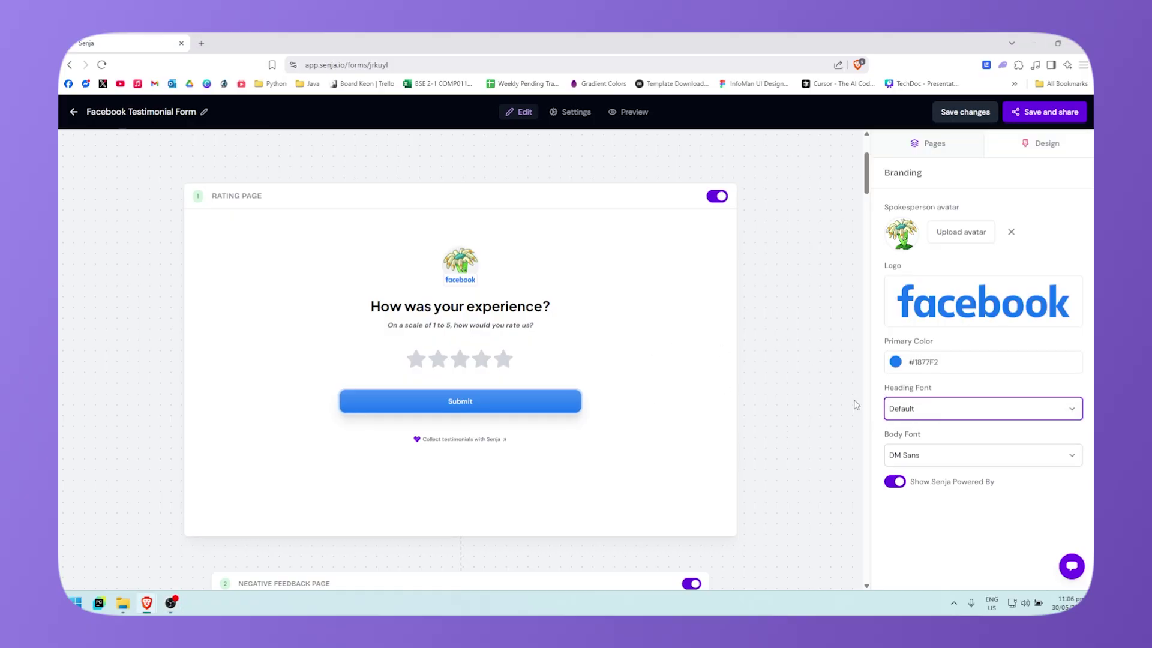
click(959, 414)
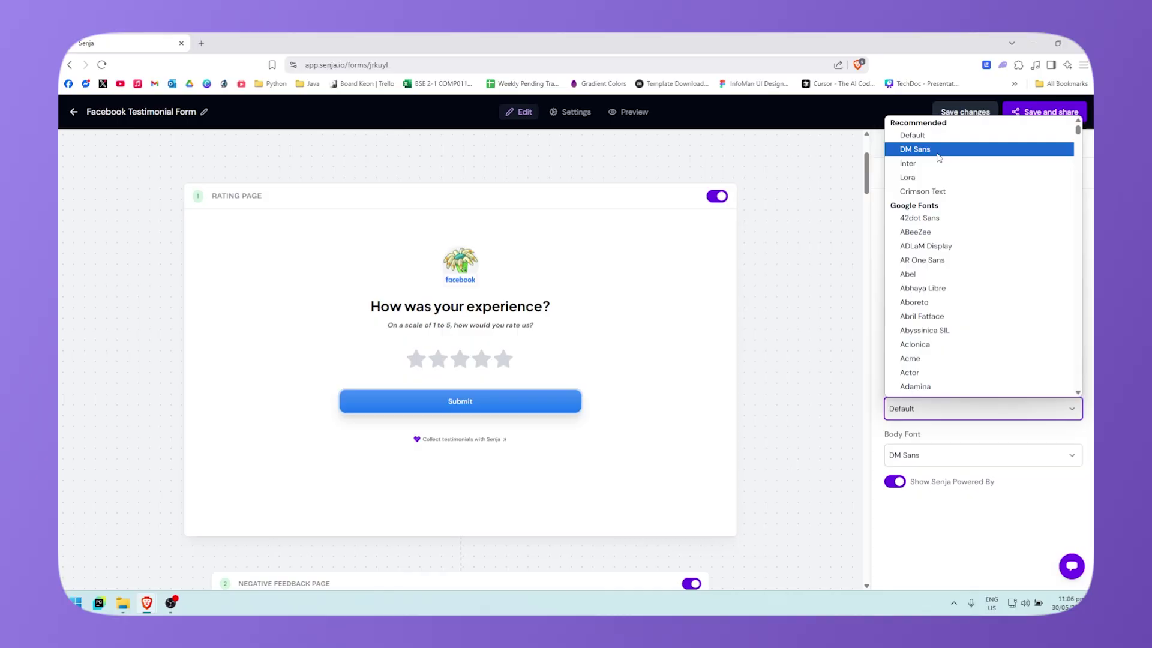
click(909, 148)
Browse the heading fonts, try Default, and switch the heading font back to DM Sans
click(955, 417)
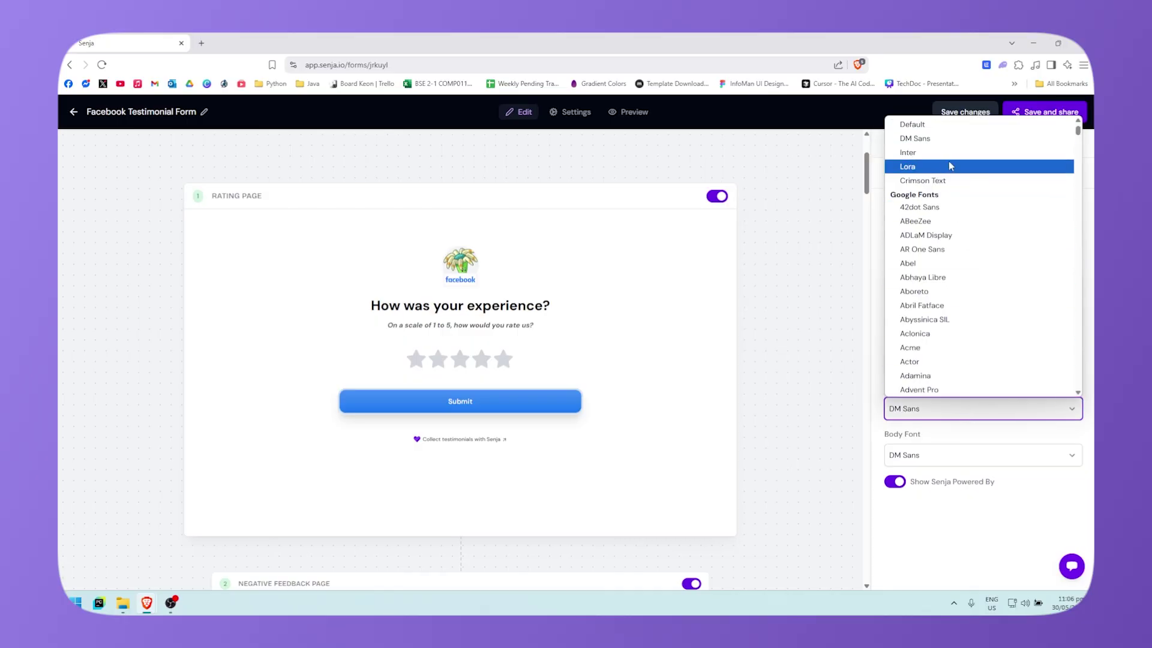
scroll(972, 270, down, 5)
scroll(1002, 300, up, 5)
click(918, 135)
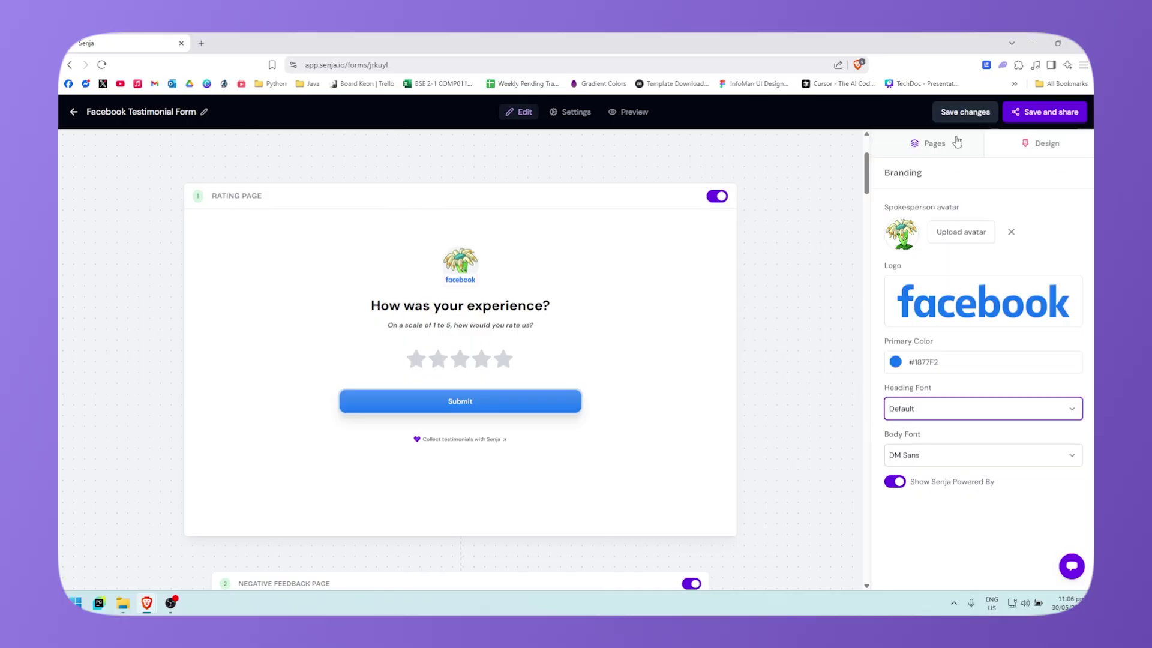
click(934, 417)
click(944, 147)
Try Inter, Lora and Crimson Text as the form's body font, and settle on Inter
click(952, 457)
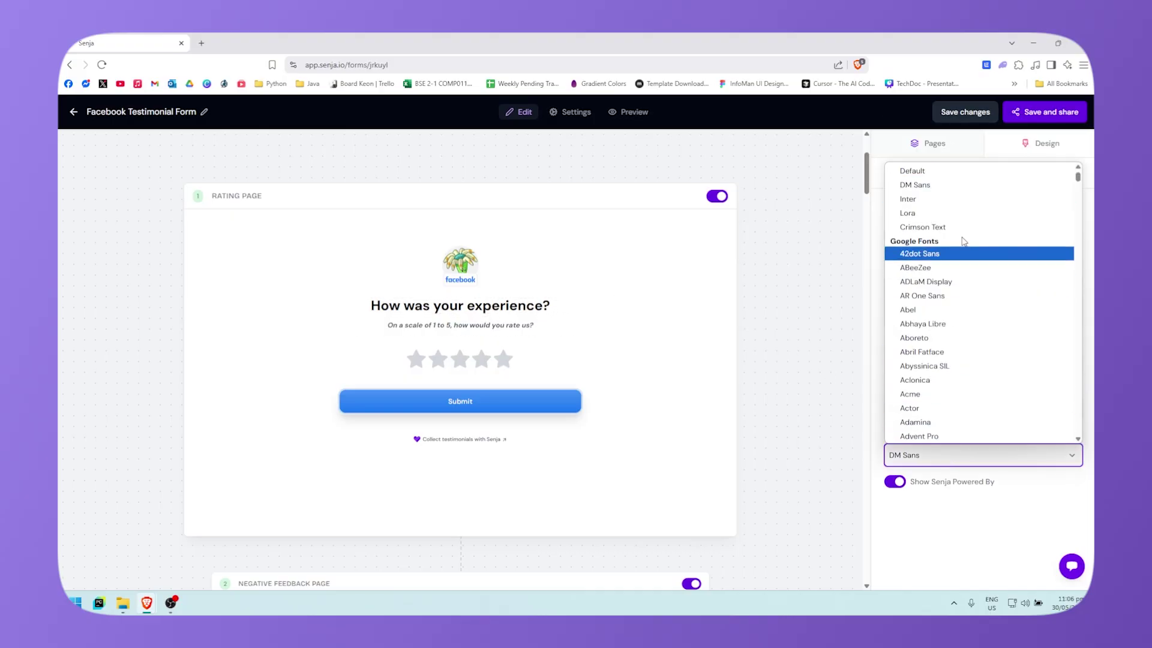
click(938, 201)
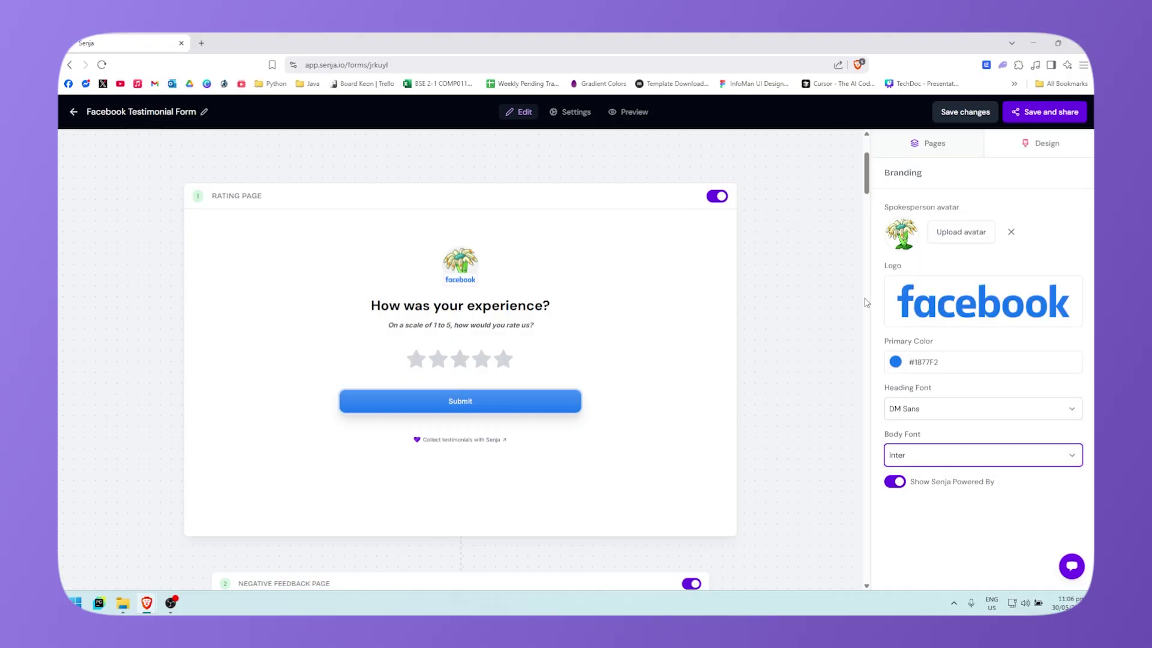
click(939, 447)
click(927, 214)
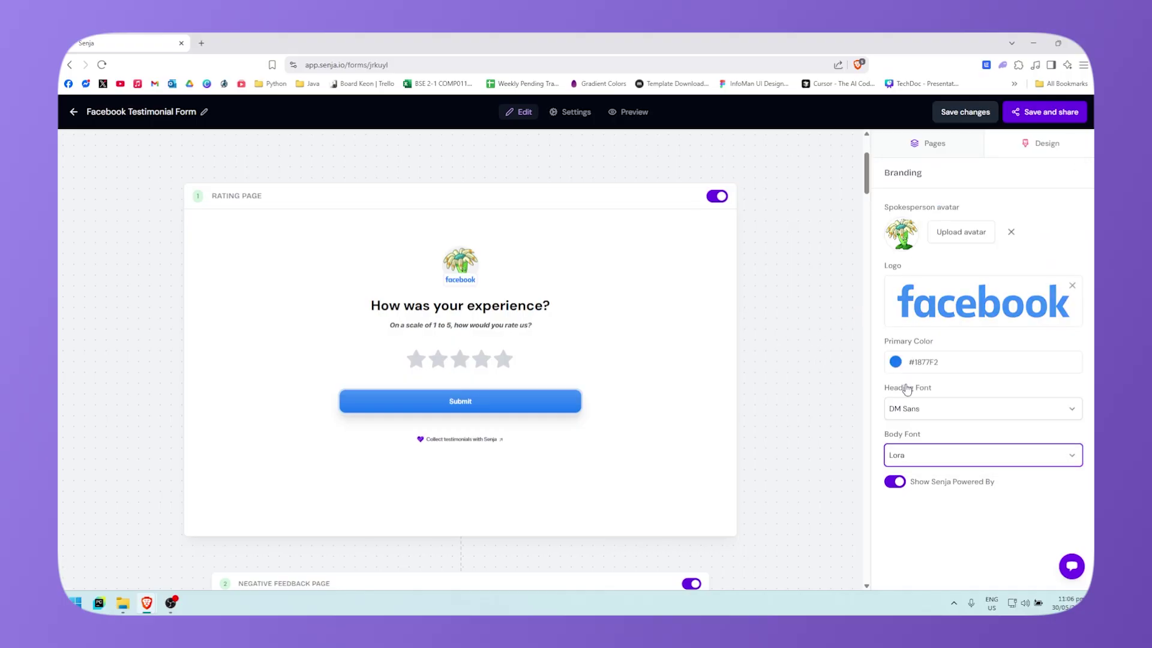
click(951, 456)
click(907, 231)
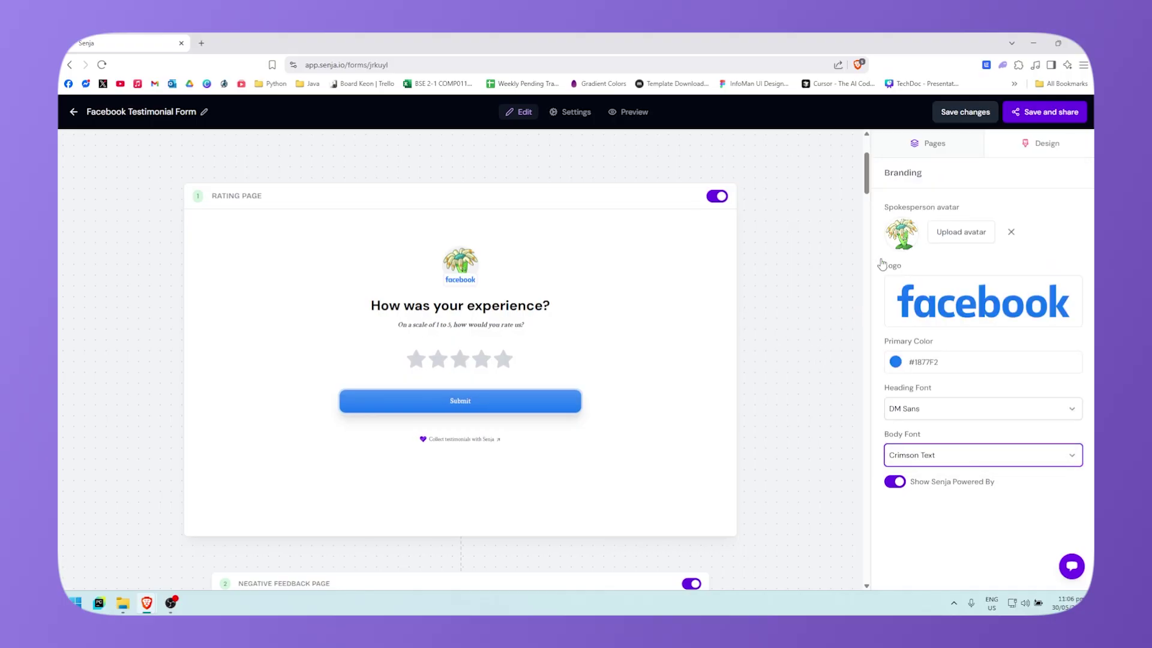
click(940, 456)
click(936, 202)
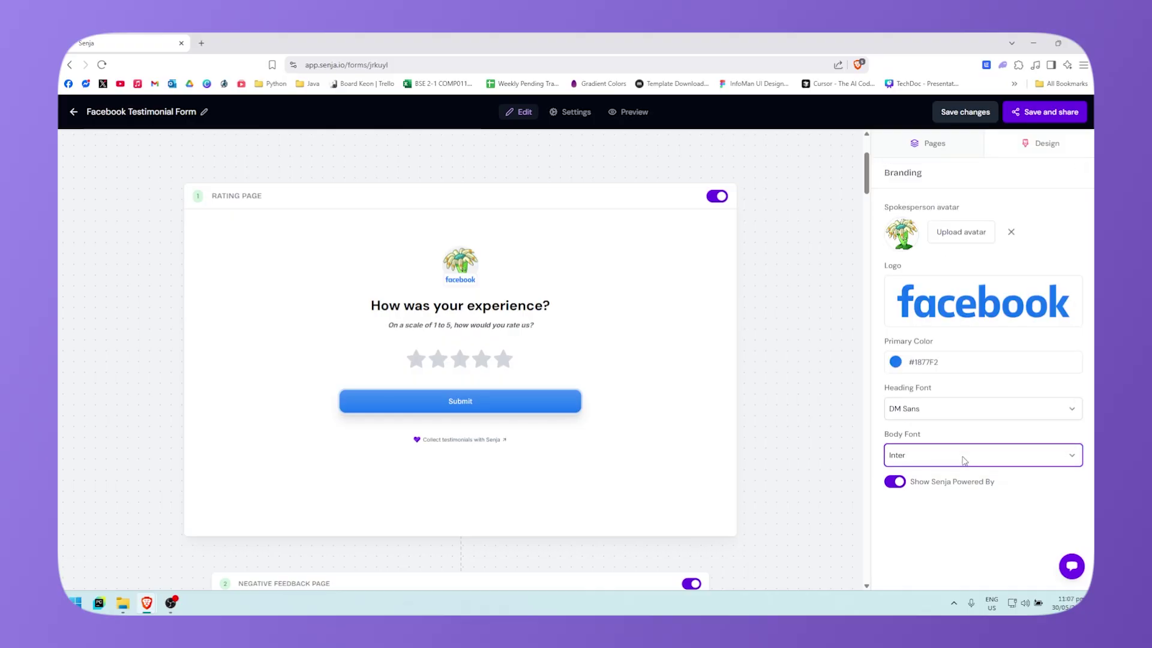
Compare the rating page's subtitle text settings with the form's branding font options
click(506, 325)
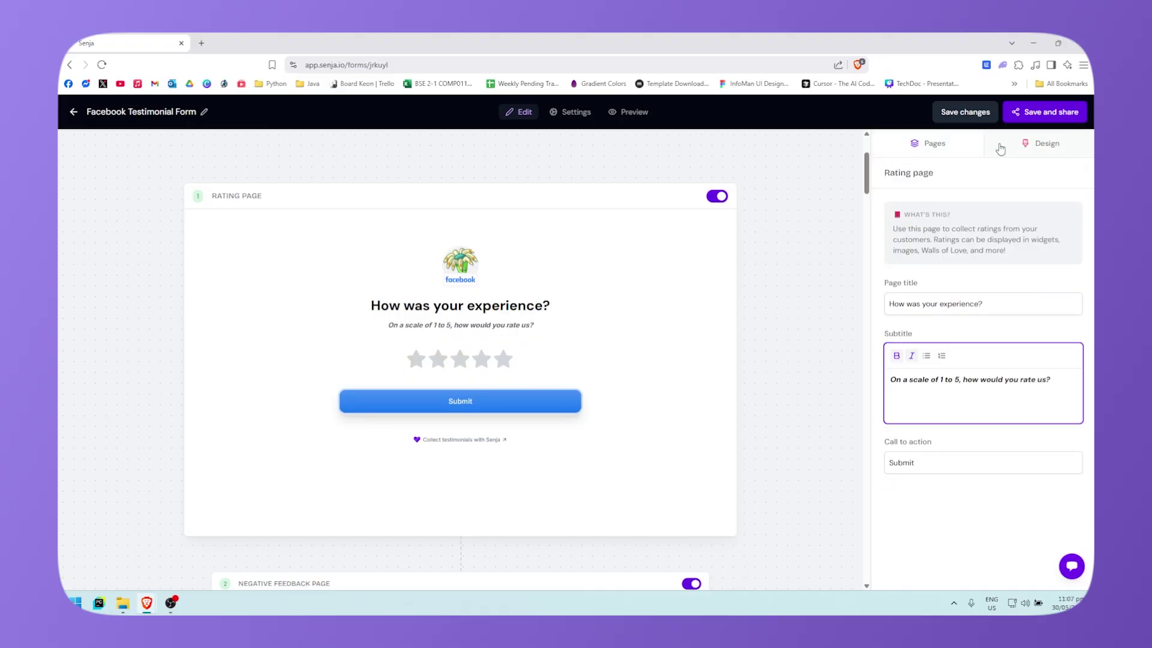
click(1000, 149)
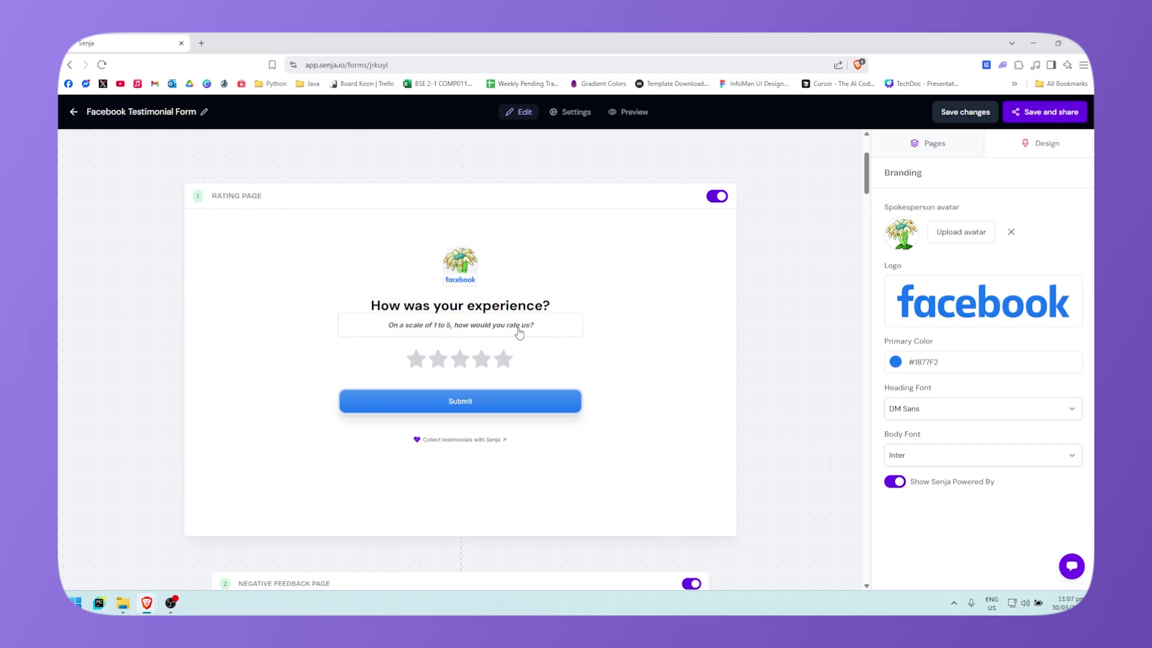
click(487, 332)
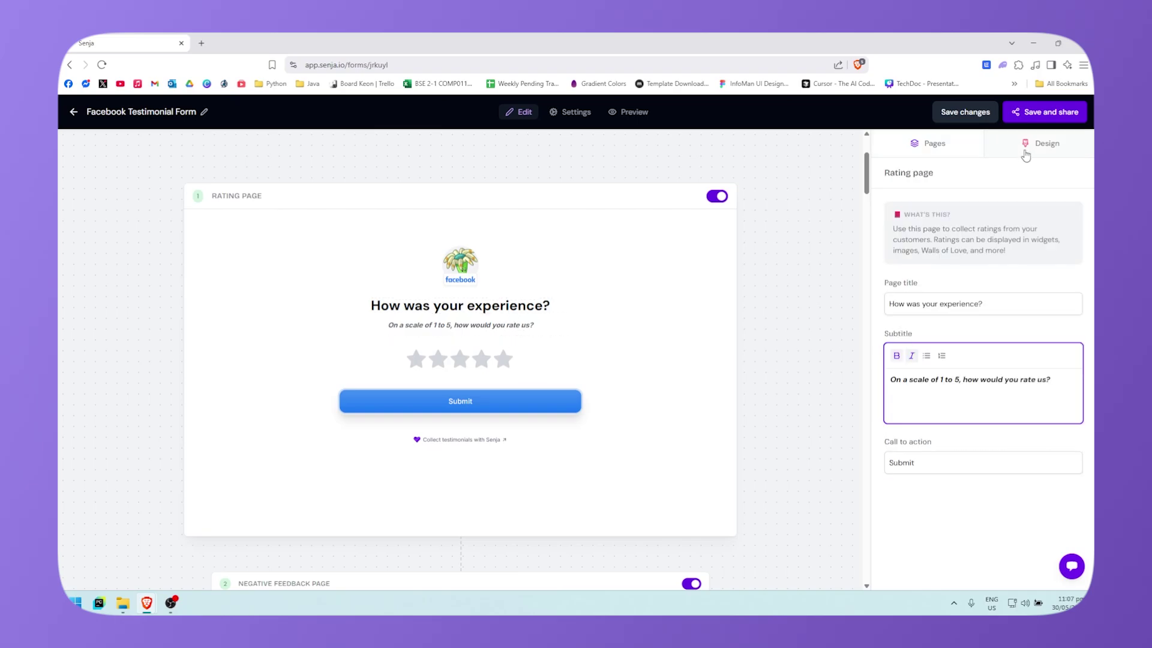
click(1025, 152)
click(492, 336)
click(1045, 148)
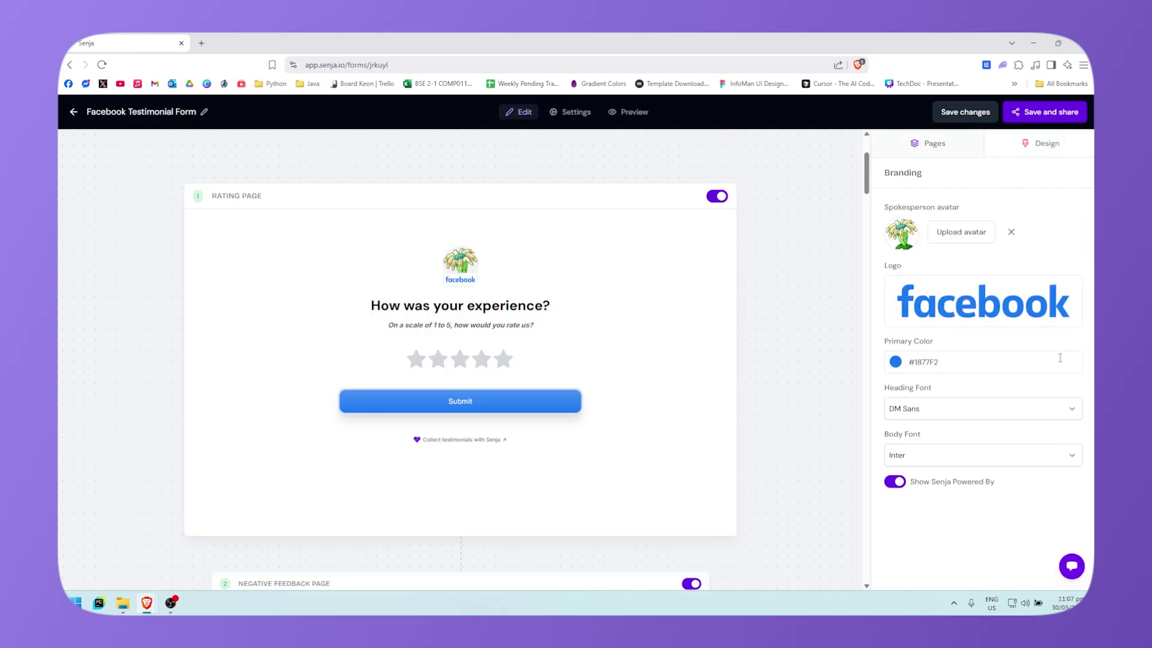
click(465, 327)
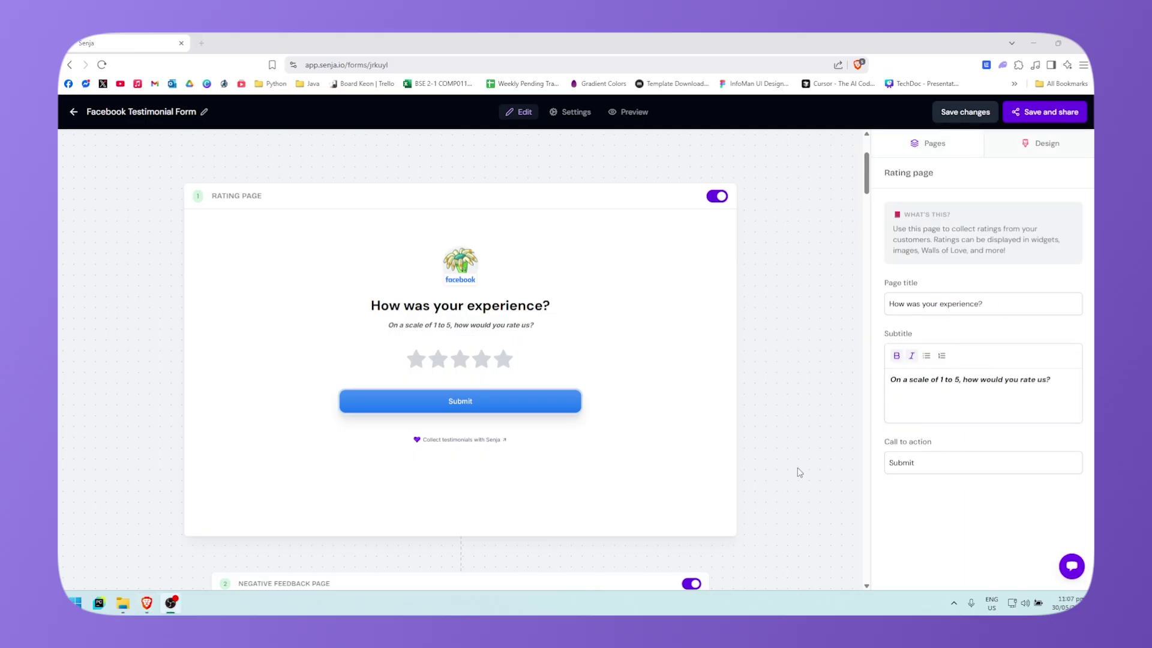
click(1031, 146)
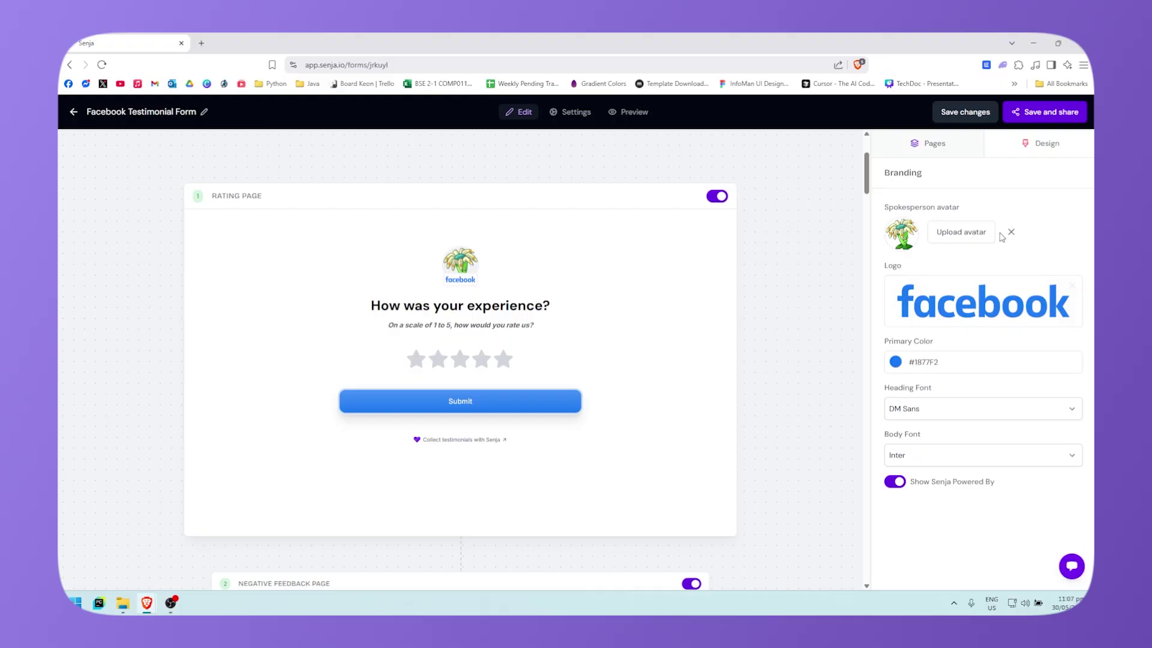
click(513, 327)
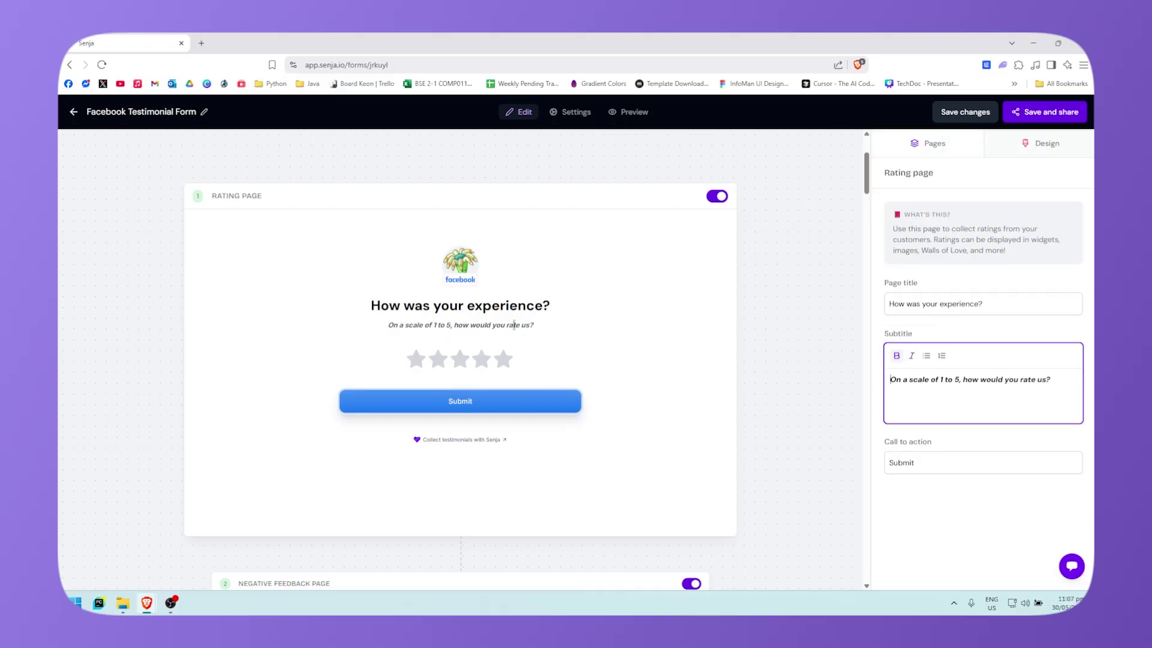
Remove the italic formatting from the rating page's subtitle text, keeping it bold
drag(1051, 379, 870, 372)
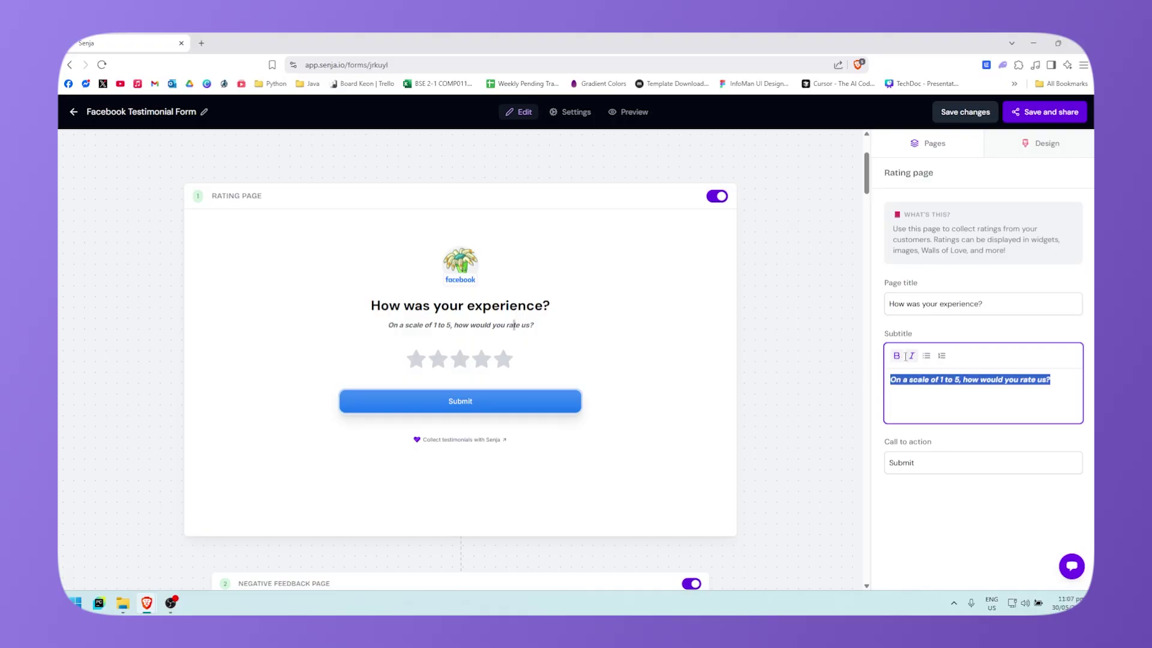
click(911, 355)
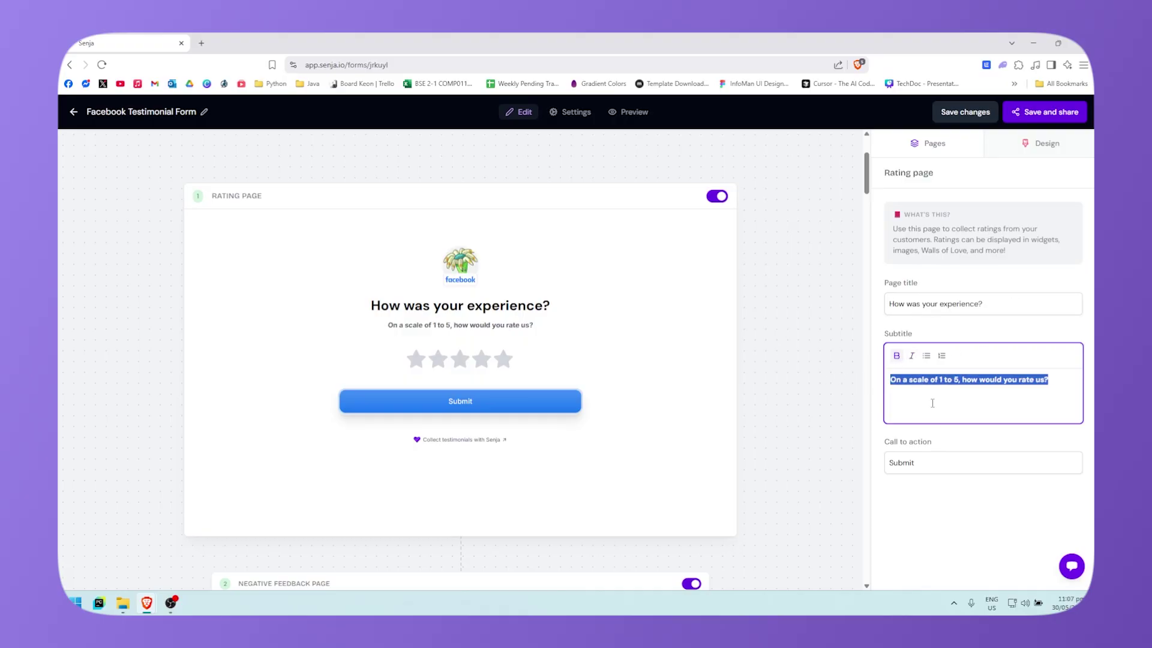
click(1046, 391)
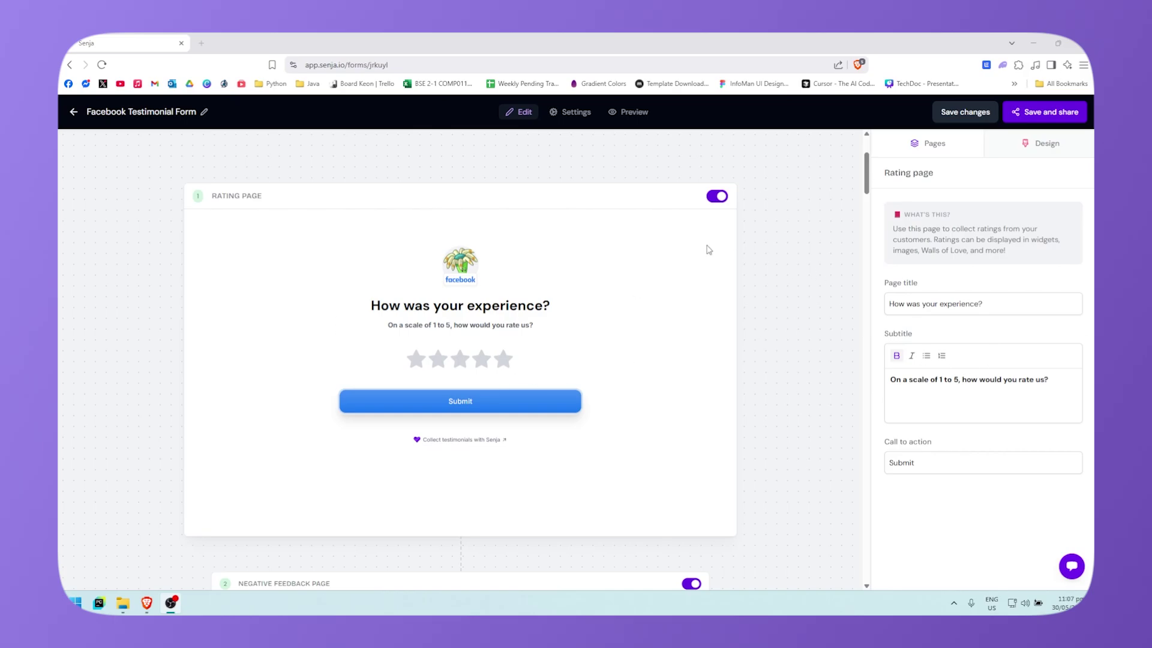
Inspect the negative feedback page's settings and try shrinking the height of its feedback text box
scroll(709, 250, down, 3)
scroll(666, 285, up, 3)
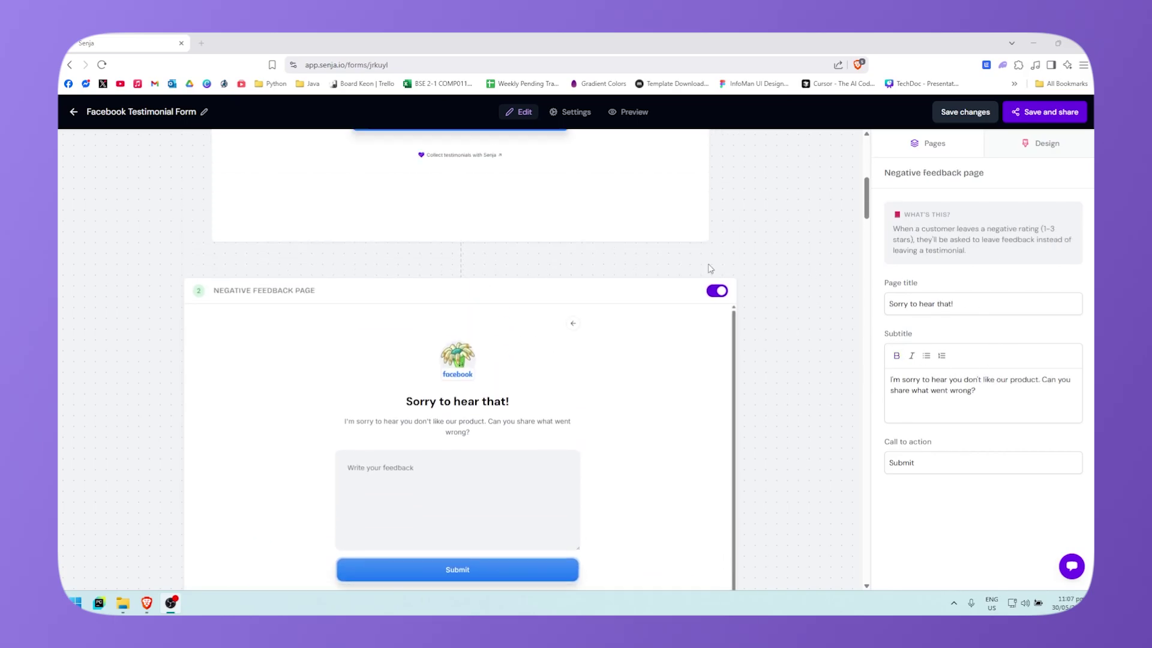
scroll(684, 296, down, 3)
click(894, 248)
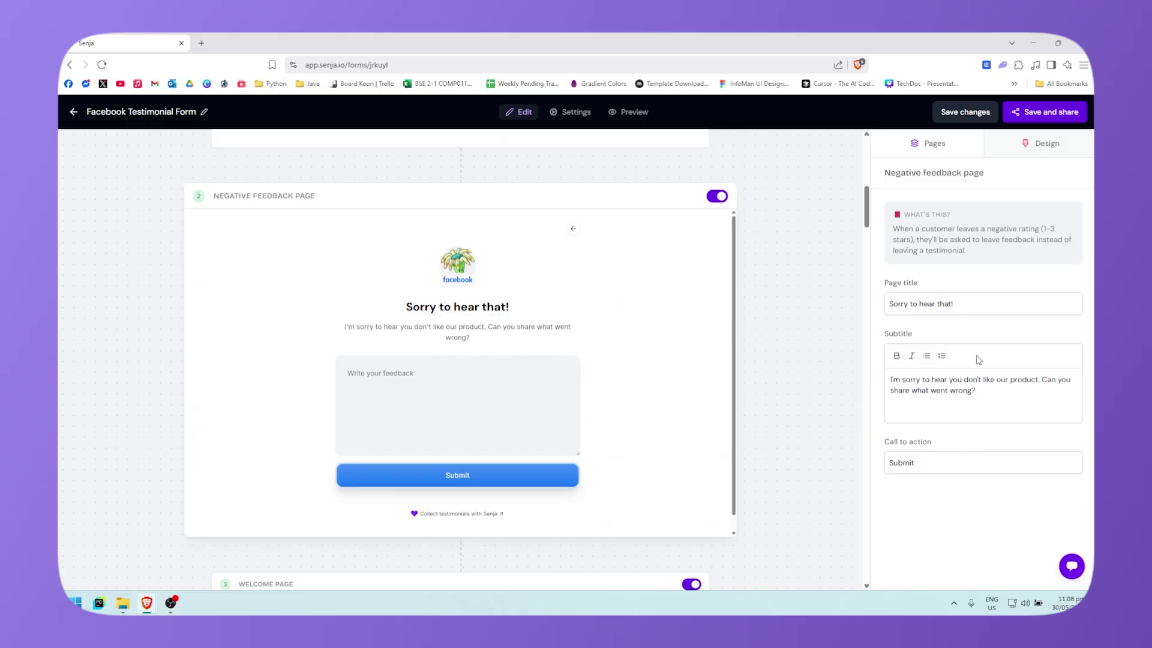
click(1020, 394)
click(507, 415)
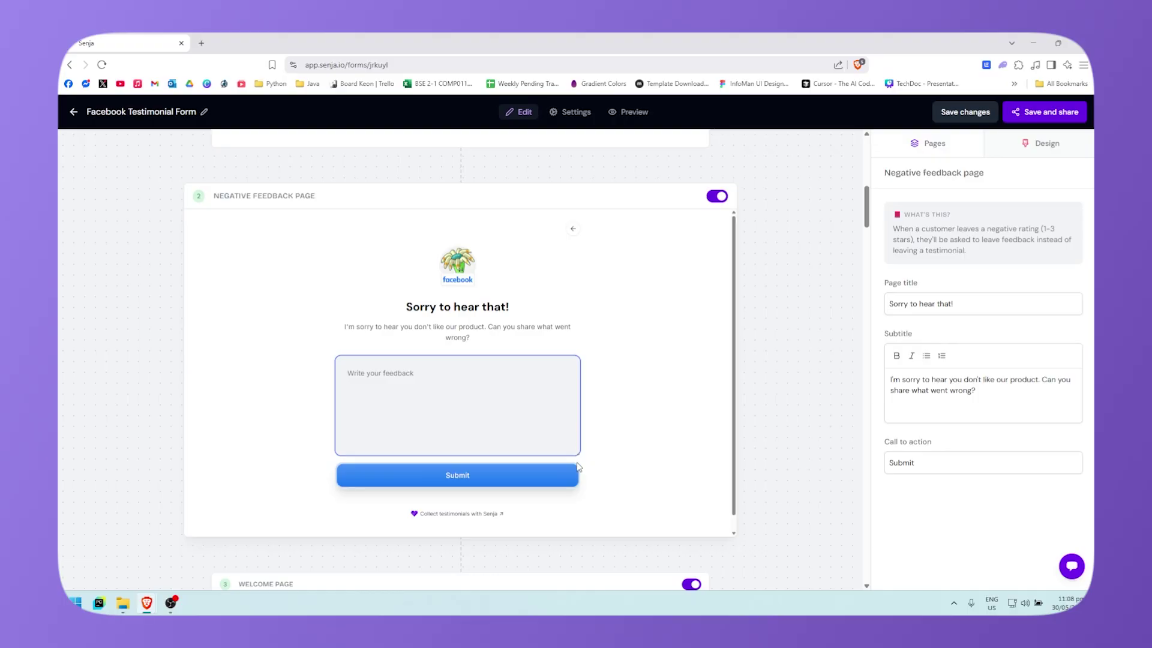
drag(578, 466, 574, 395)
click(639, 403)
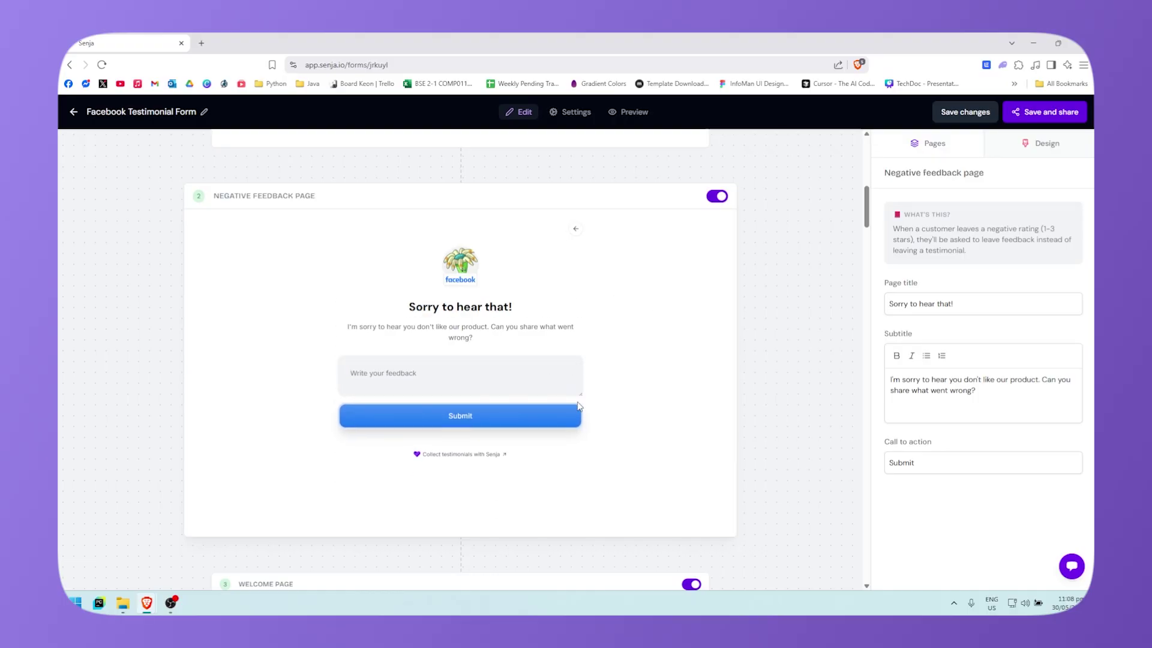
Save the form changes and test the form in preview by submitting a five-star rating
click(634, 112)
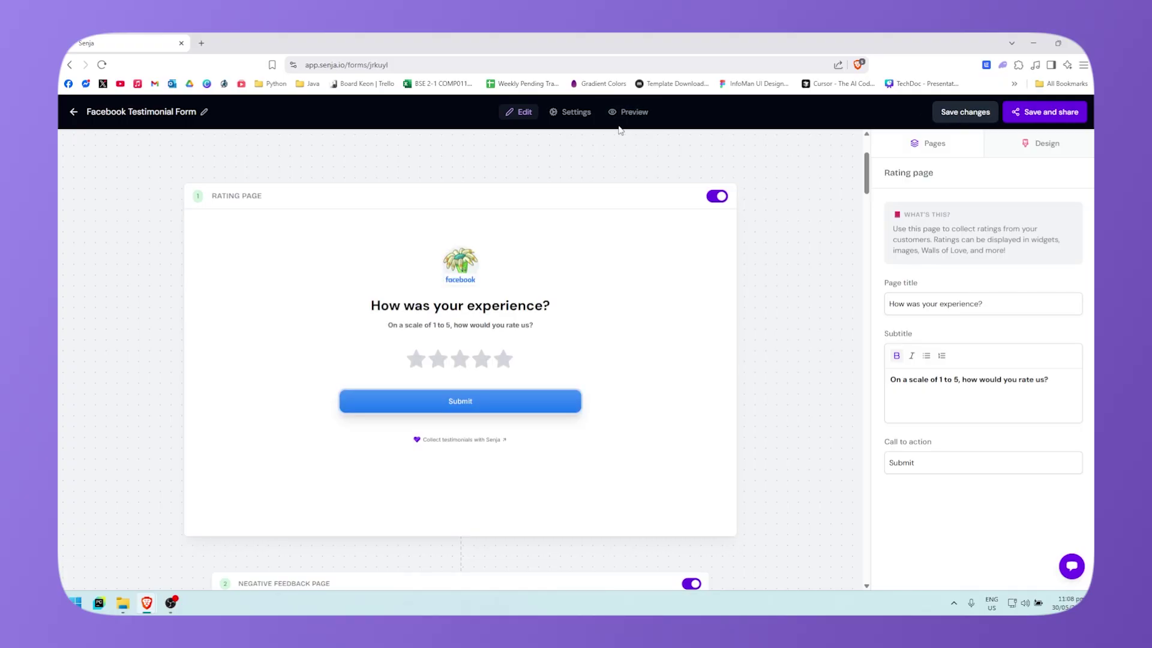
click(971, 113)
click(630, 113)
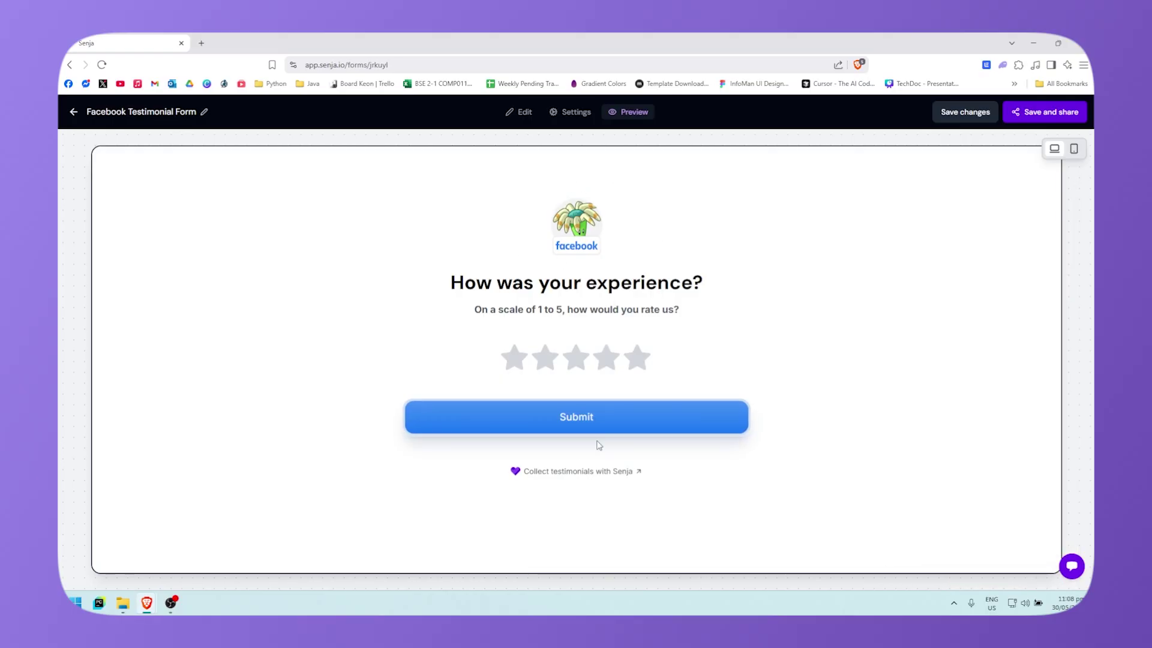
click(636, 375)
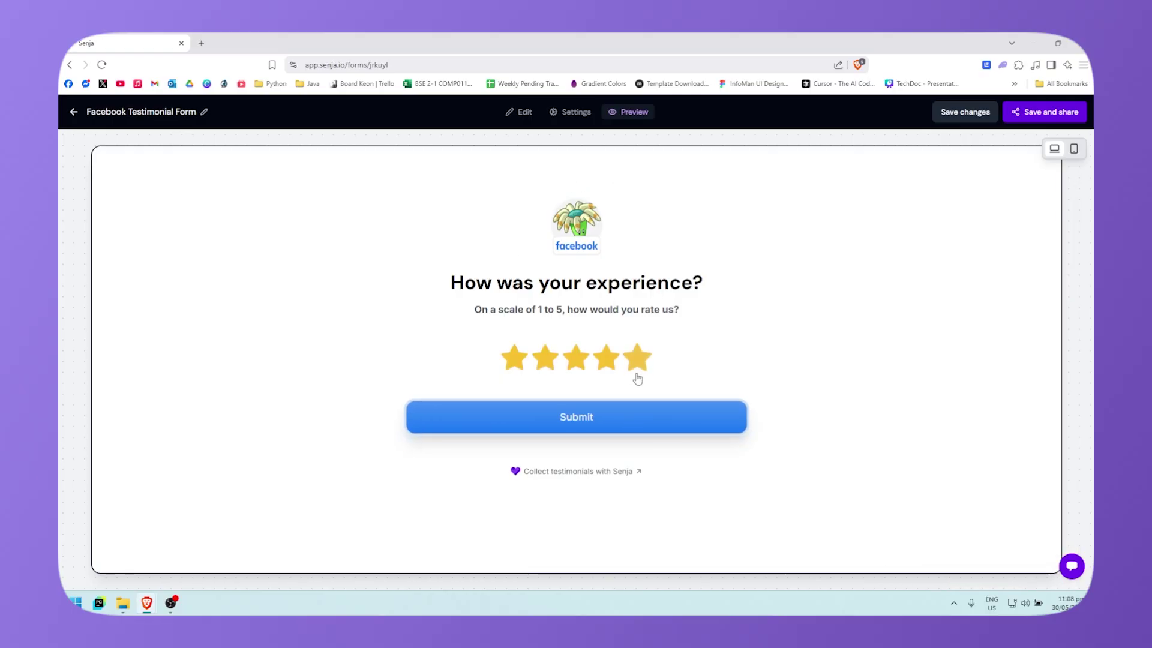
click(635, 423)
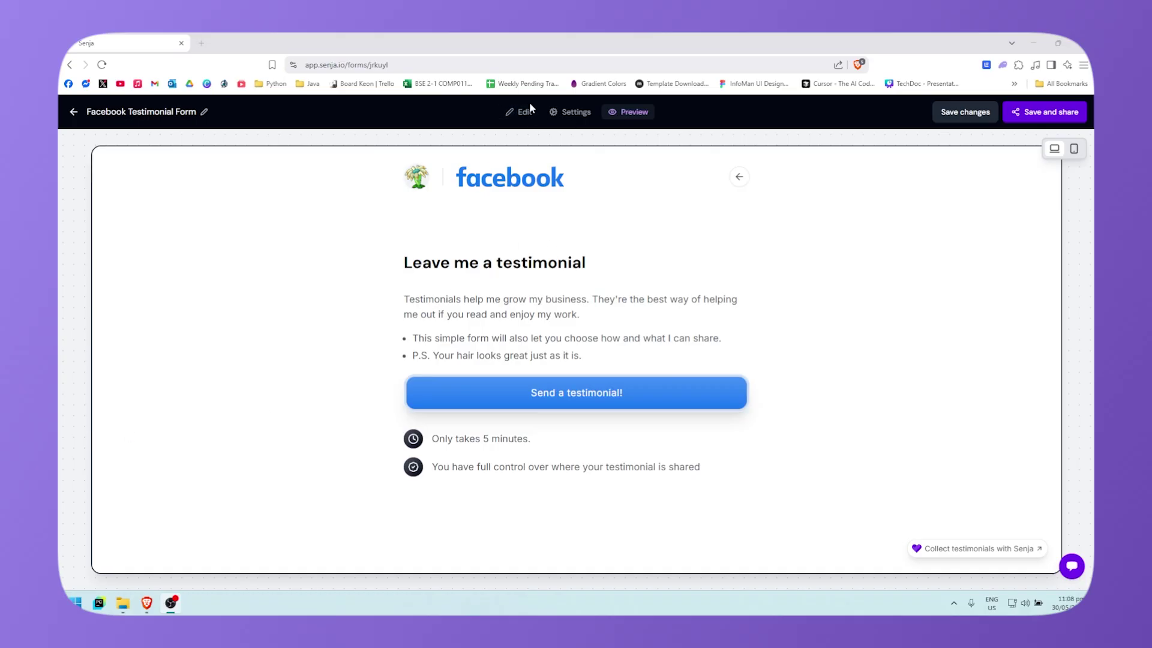
Return to editing the form and look over the negative feedback, welcome and primary question pages
click(528, 120)
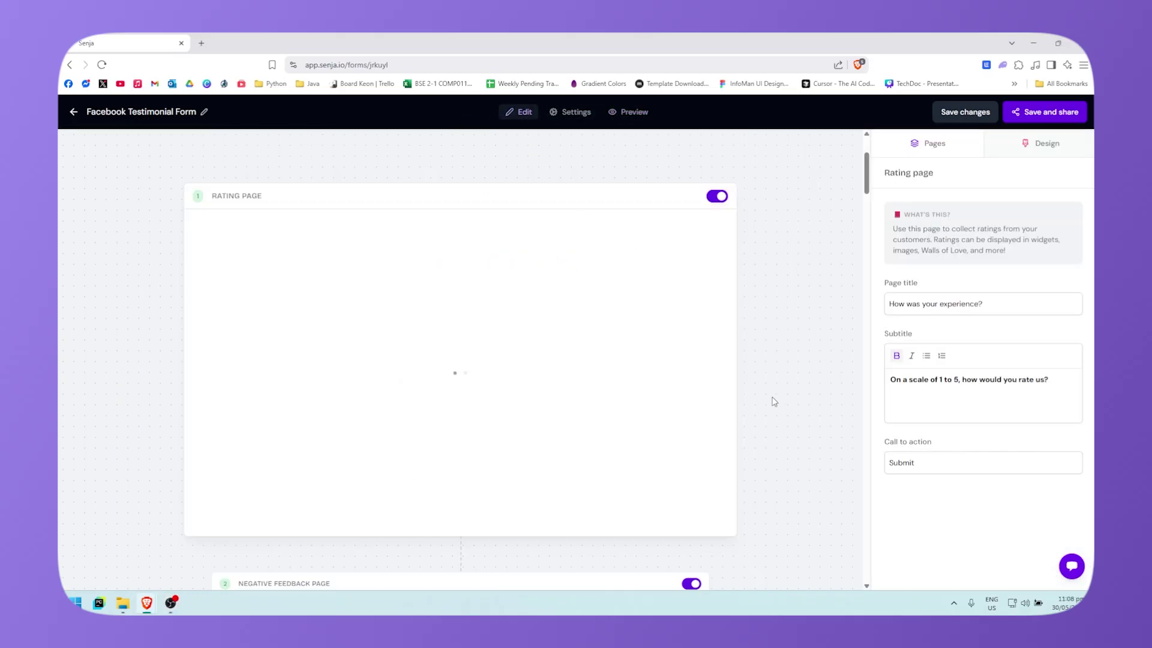
scroll(303, 410, down, 12)
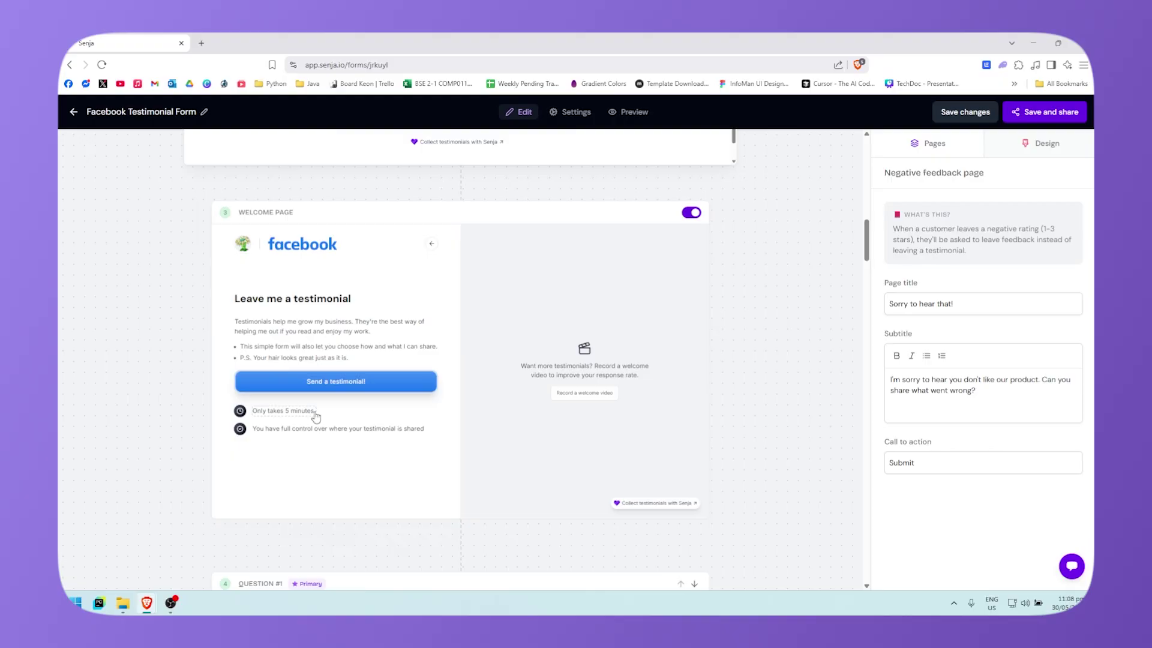
click(390, 335)
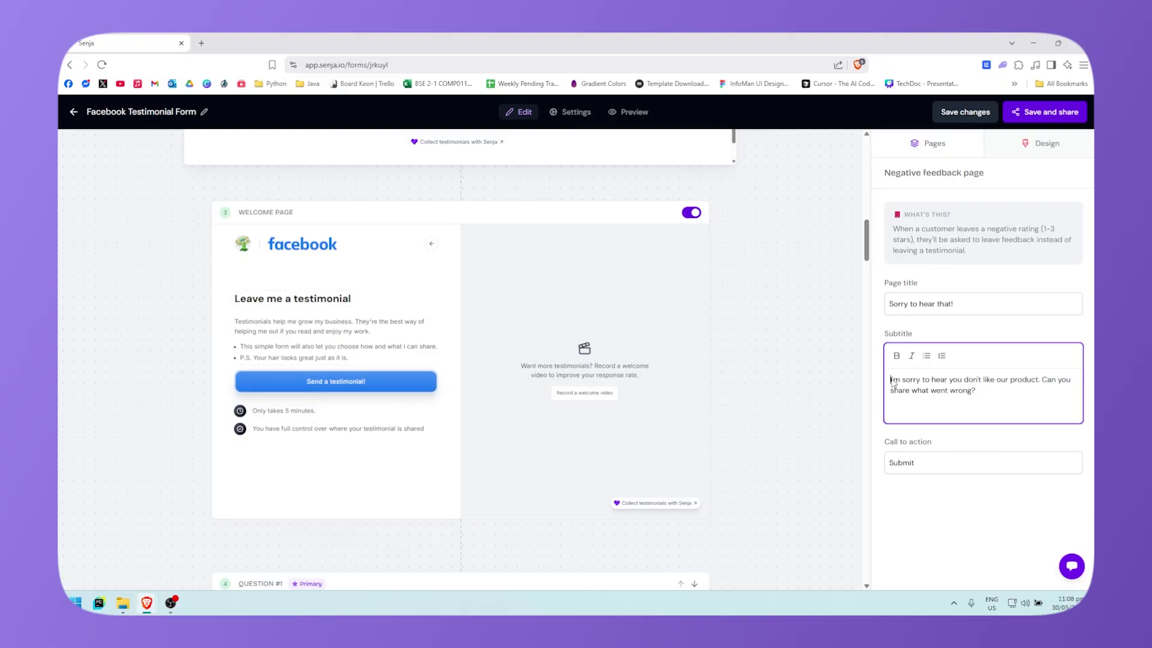
scroll(711, 284, up, 6)
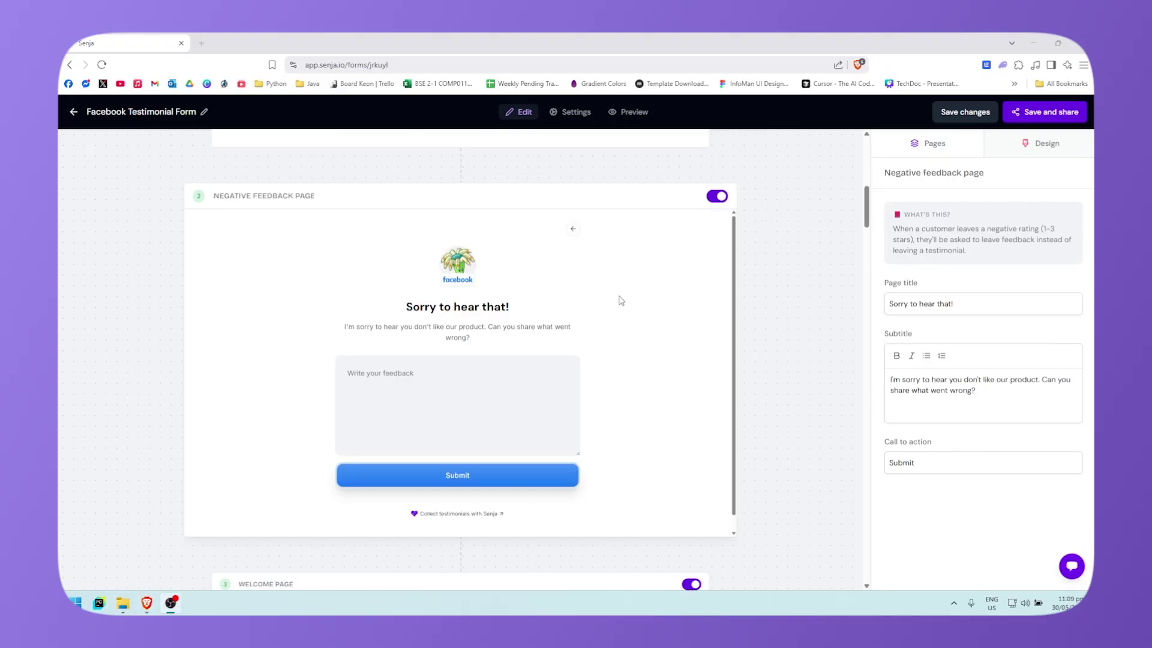
scroll(660, 324, down, 6)
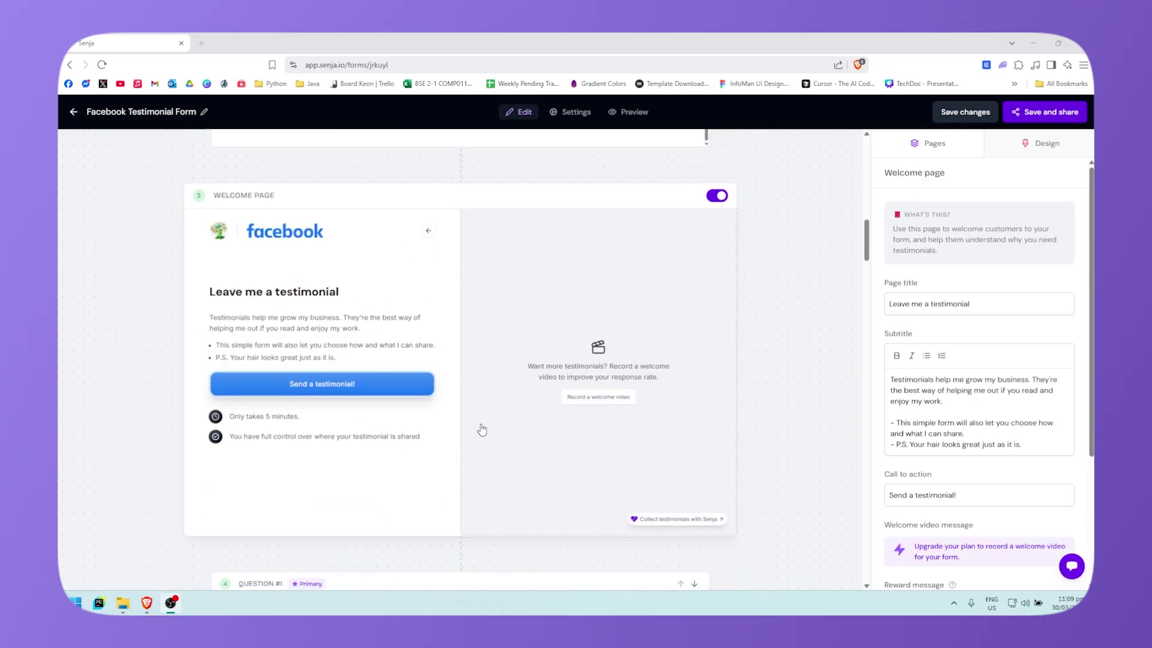
scroll(825, 318, down, 6)
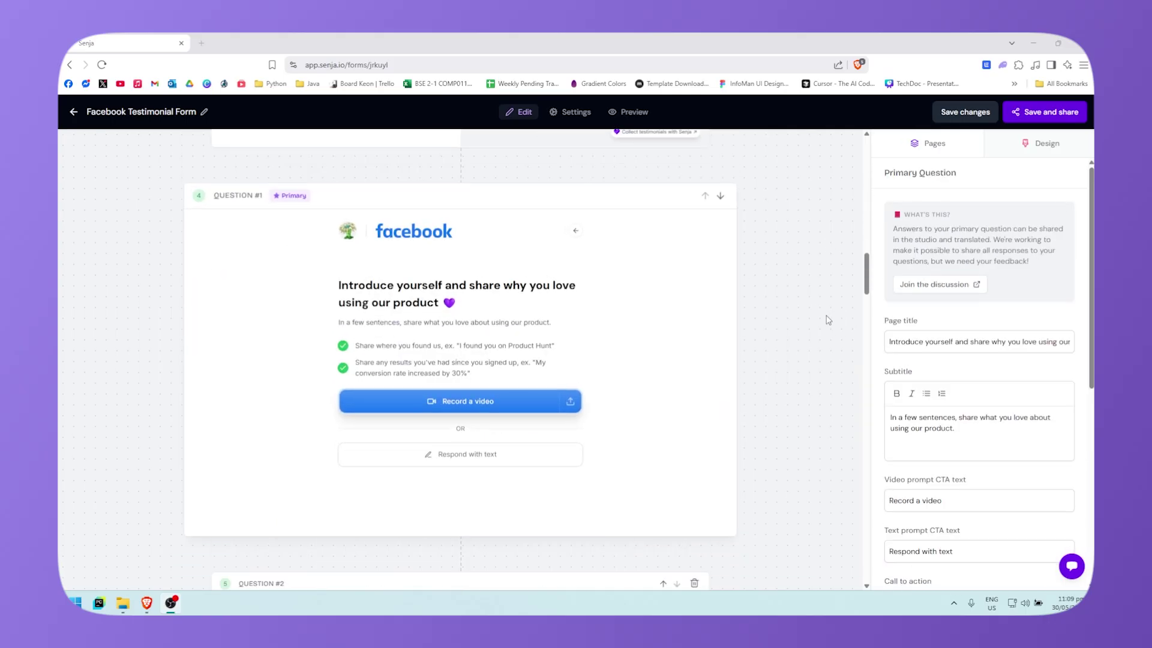
scroll(823, 321, up, 3)
scroll(870, 264, up, 1)
scroll(870, 267, down, 2)
scroll(868, 252, up, 3)
scroll(869, 251, down, 3)
scroll(855, 262, up, 6)
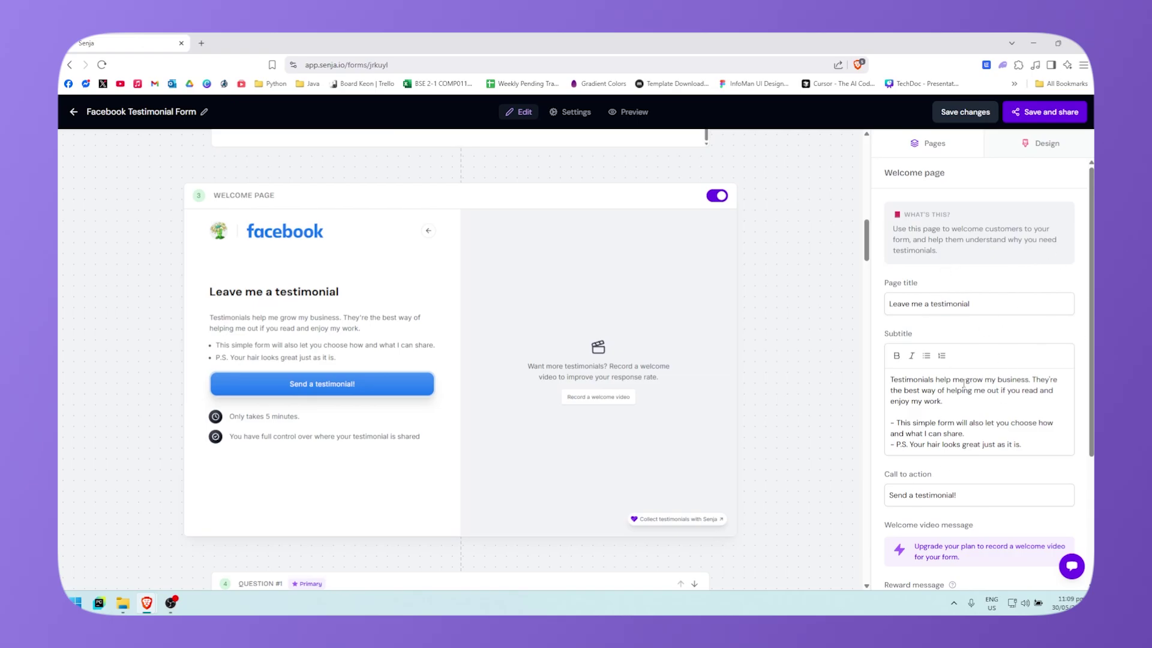
Examine the welcome page's text settings, including the reward, timing and consent messages
scroll(973, 408, down, 1)
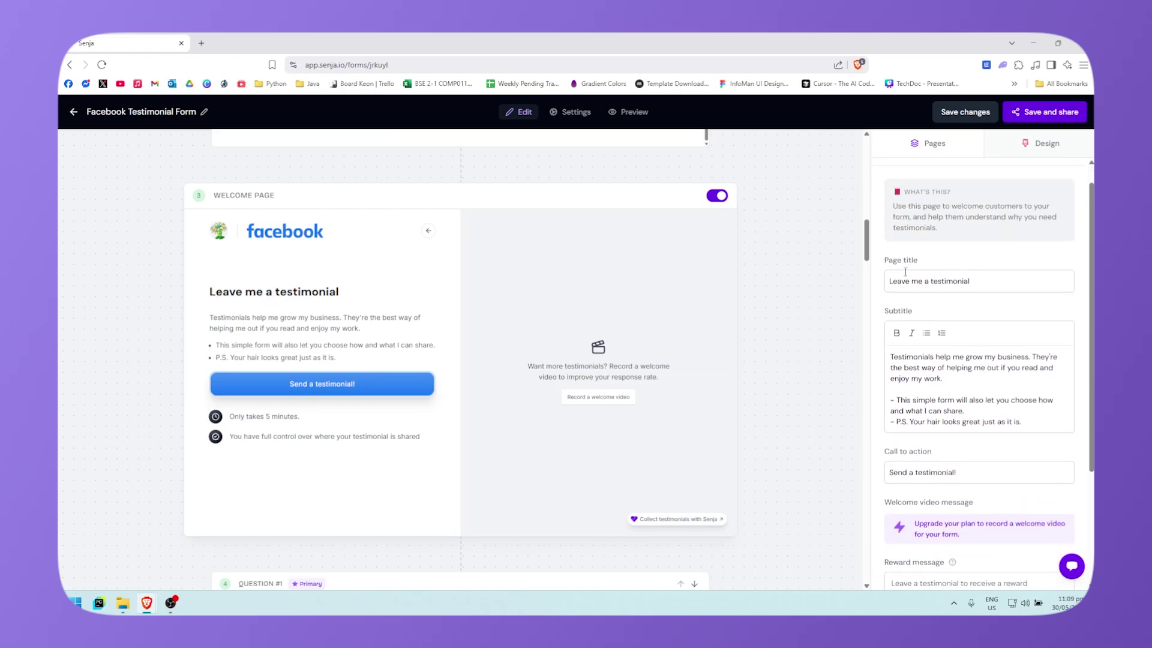
scroll(924, 324, down, 5)
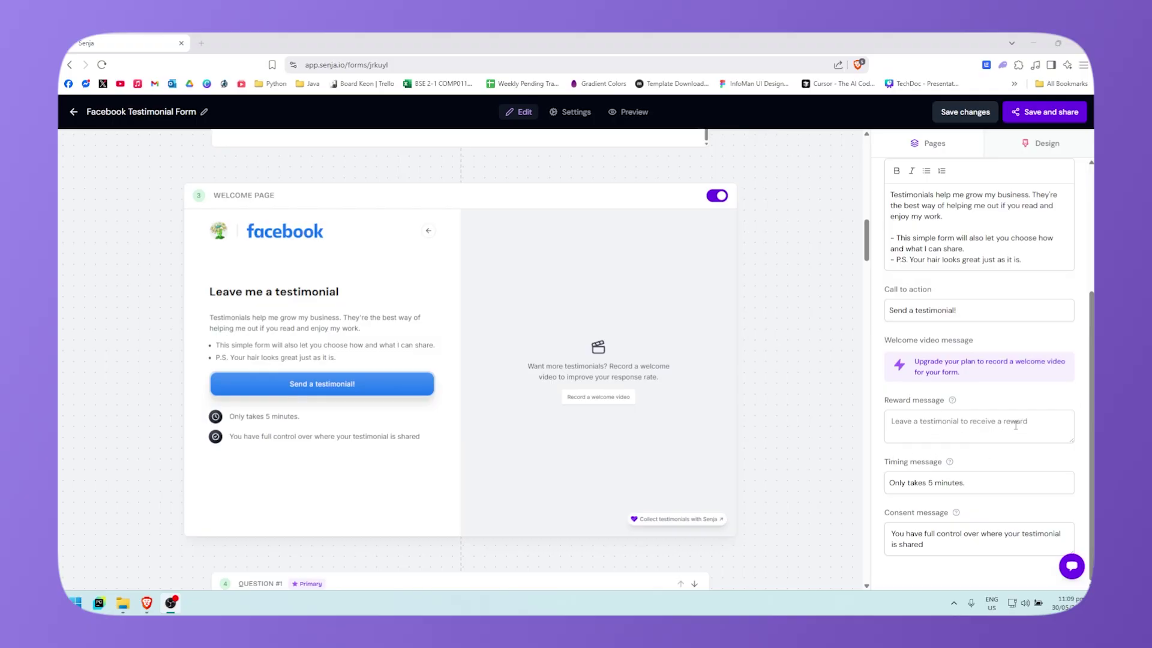
click(981, 417)
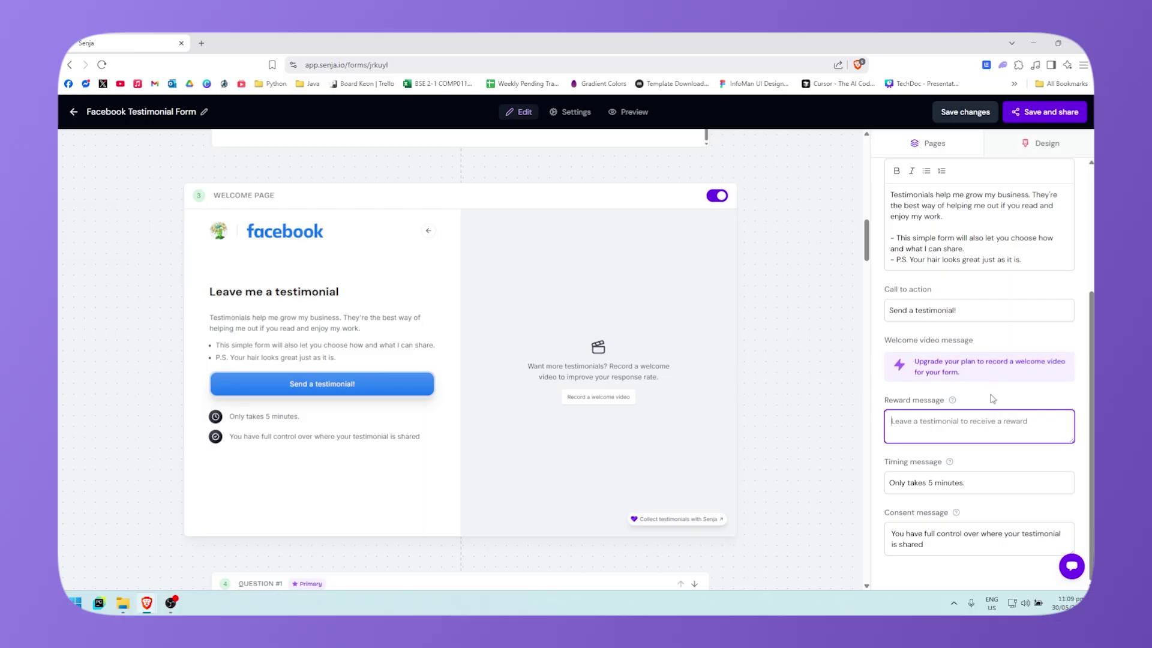
click(992, 398)
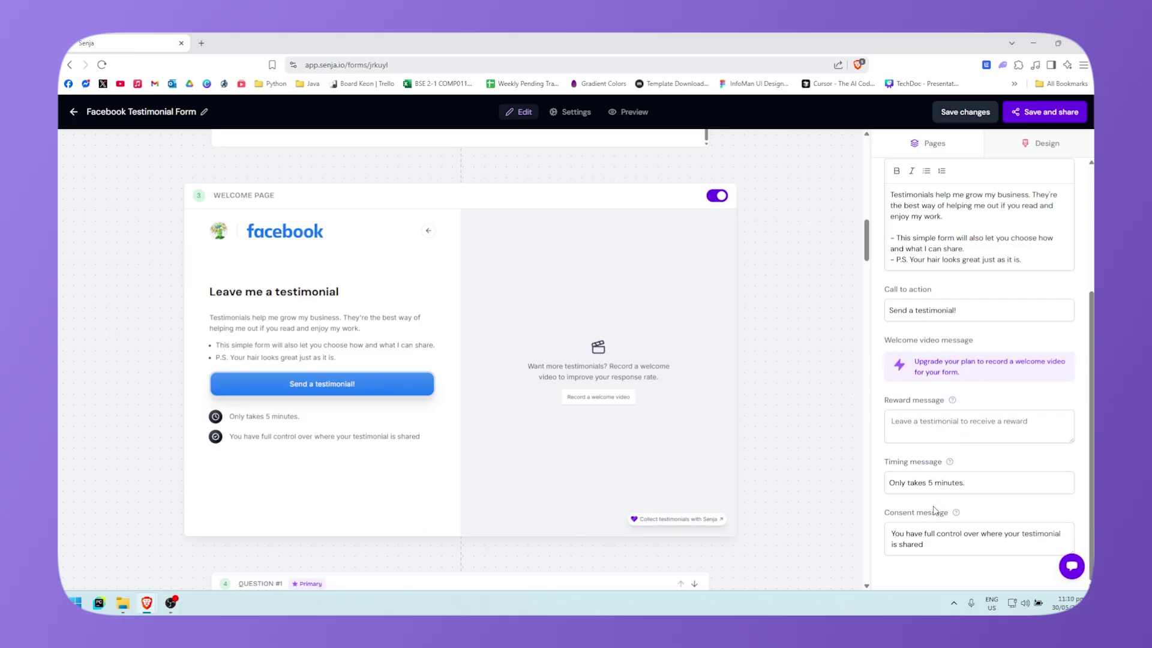
scroll(468, 338, up, 5)
scroll(460, 374, down, 5)
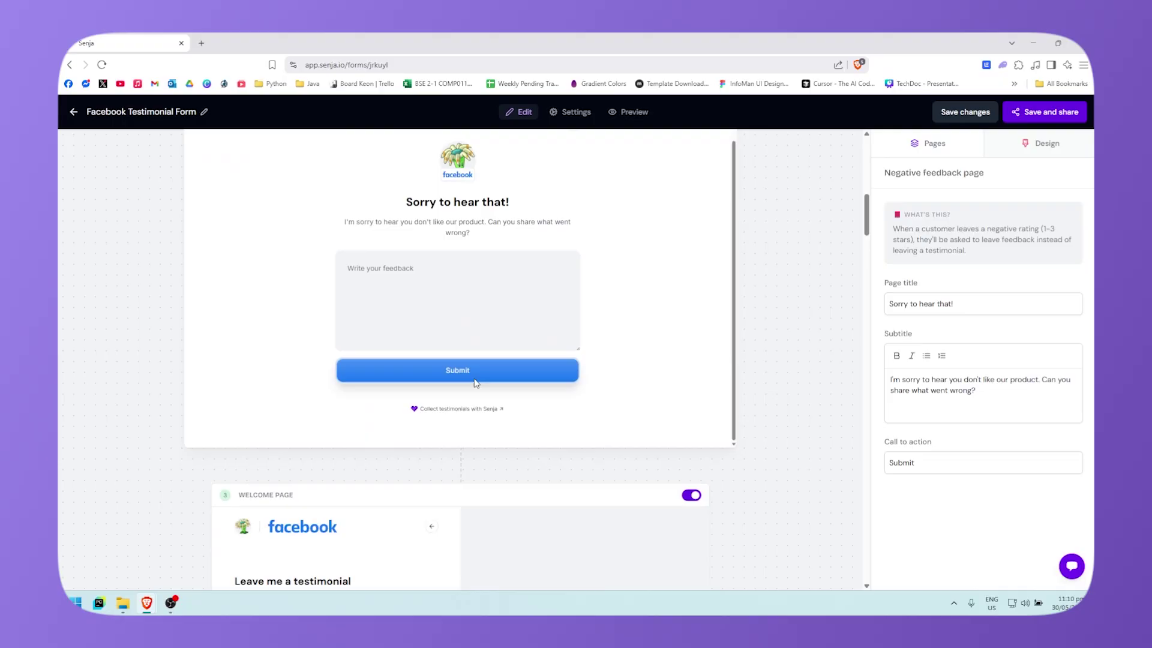
Try recording a video response on the primary question page, allowing camera and microphone access
scroll(692, 375, down, 5)
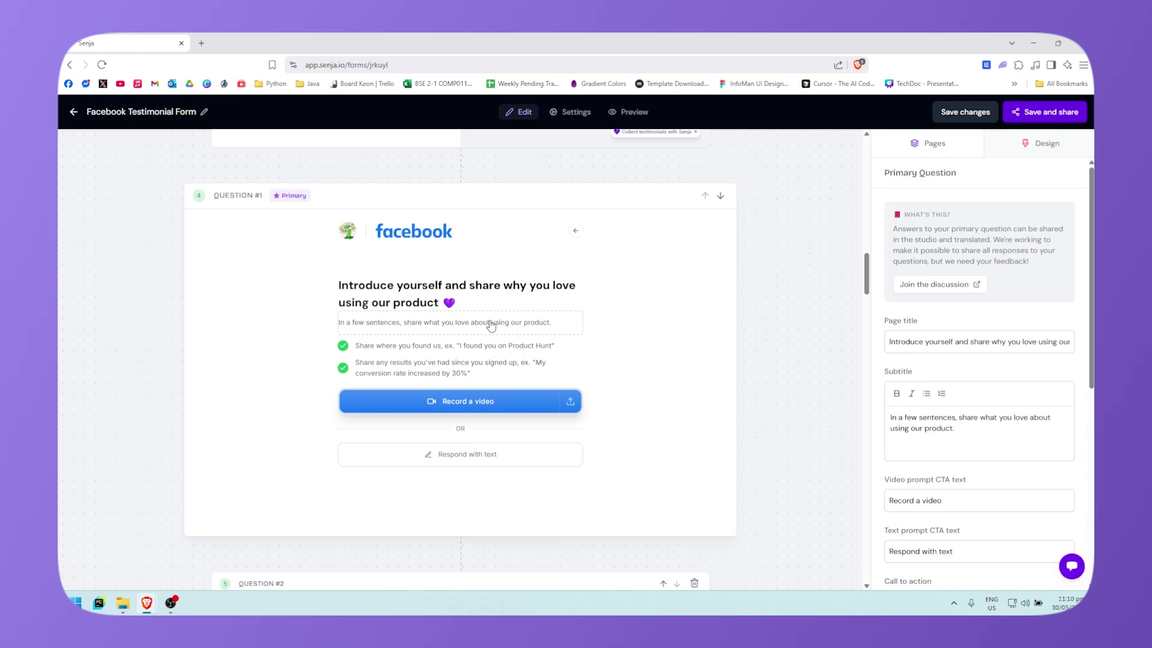
click(509, 413)
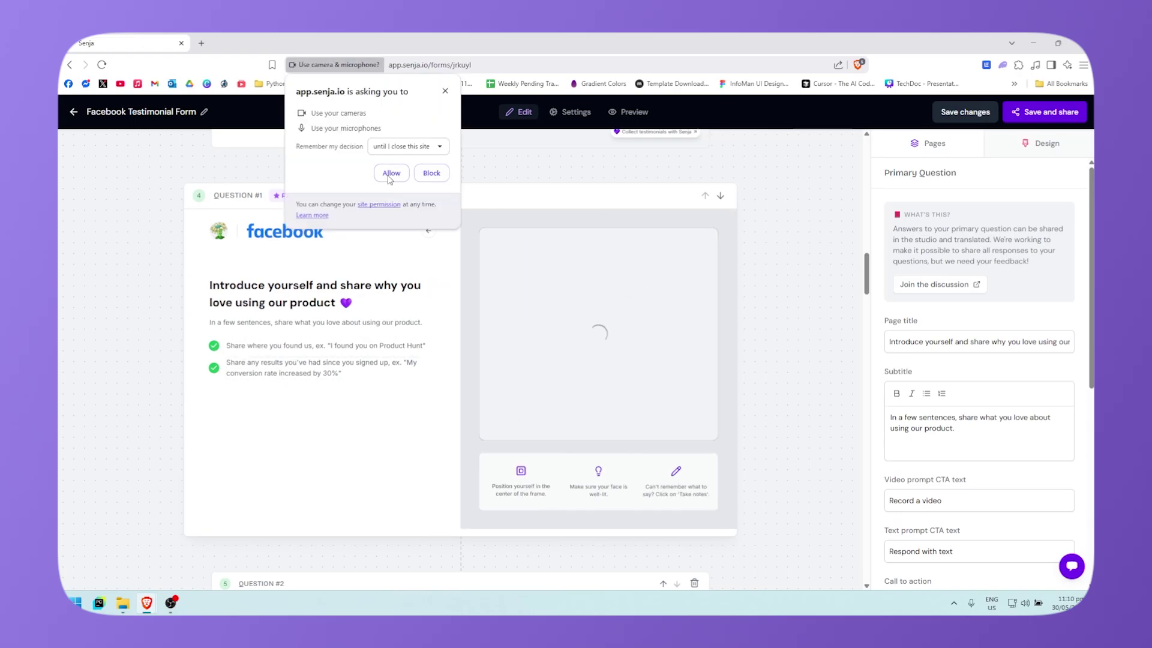
click(390, 174)
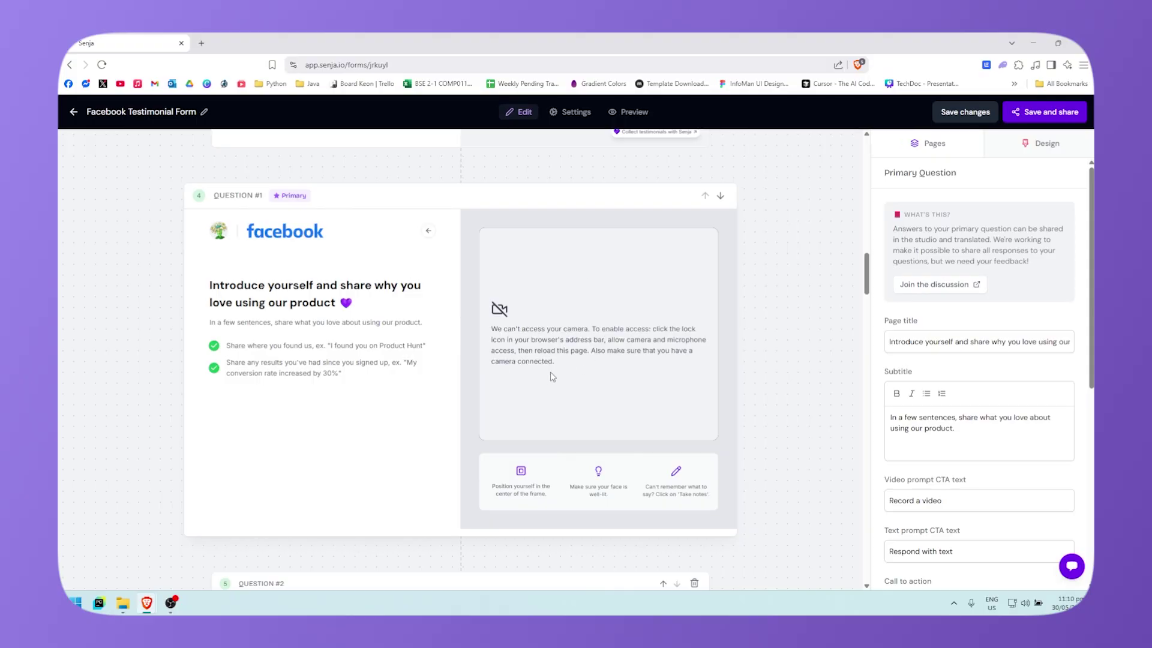
Review the form's remaining pages, including consent, about company and ready to send
scroll(690, 235, down, 20)
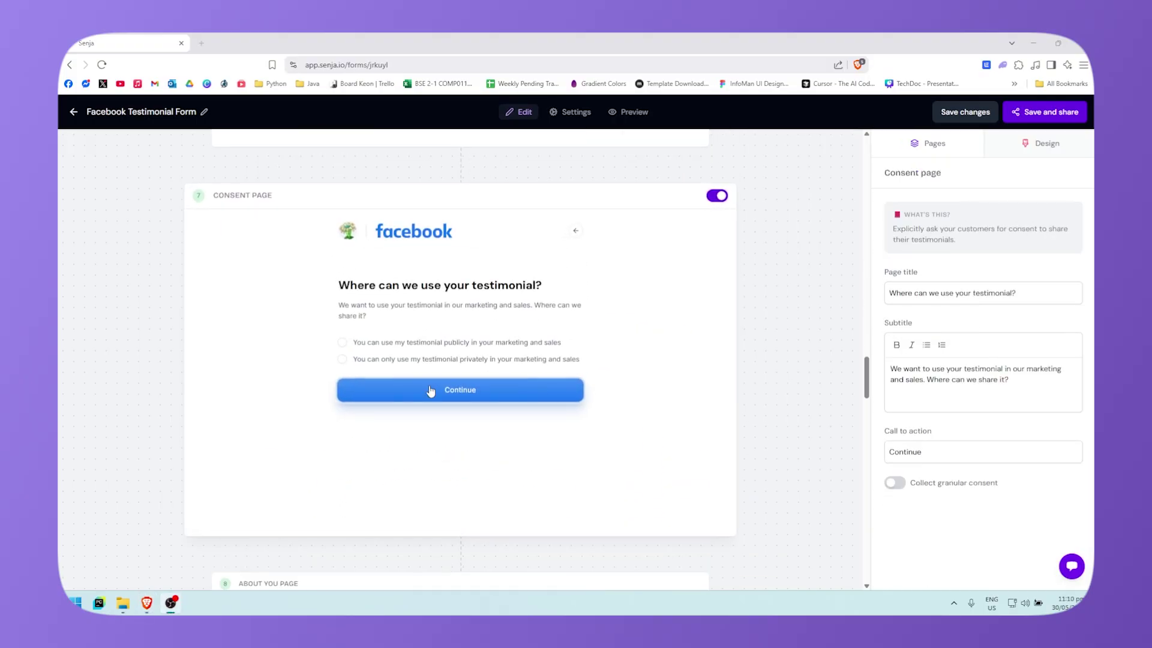
scroll(507, 391, down, 5)
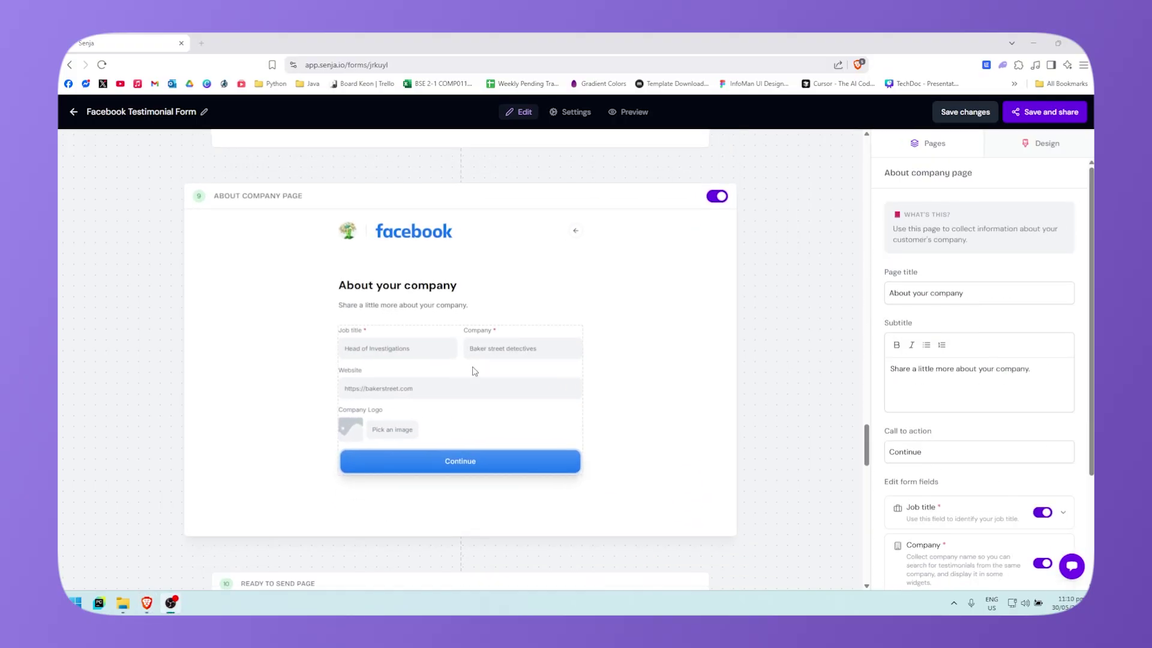
scroll(474, 370, up, 5)
scroll(437, 334, up, 5)
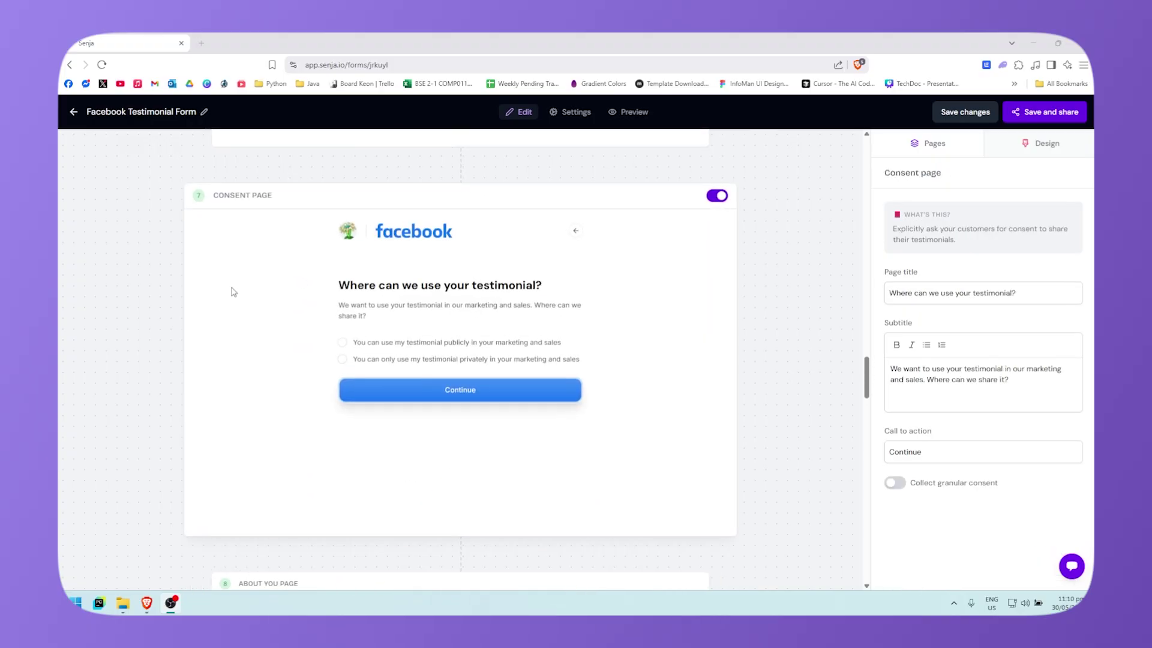
scroll(282, 290, down, 5)
scroll(282, 290, down, 5)
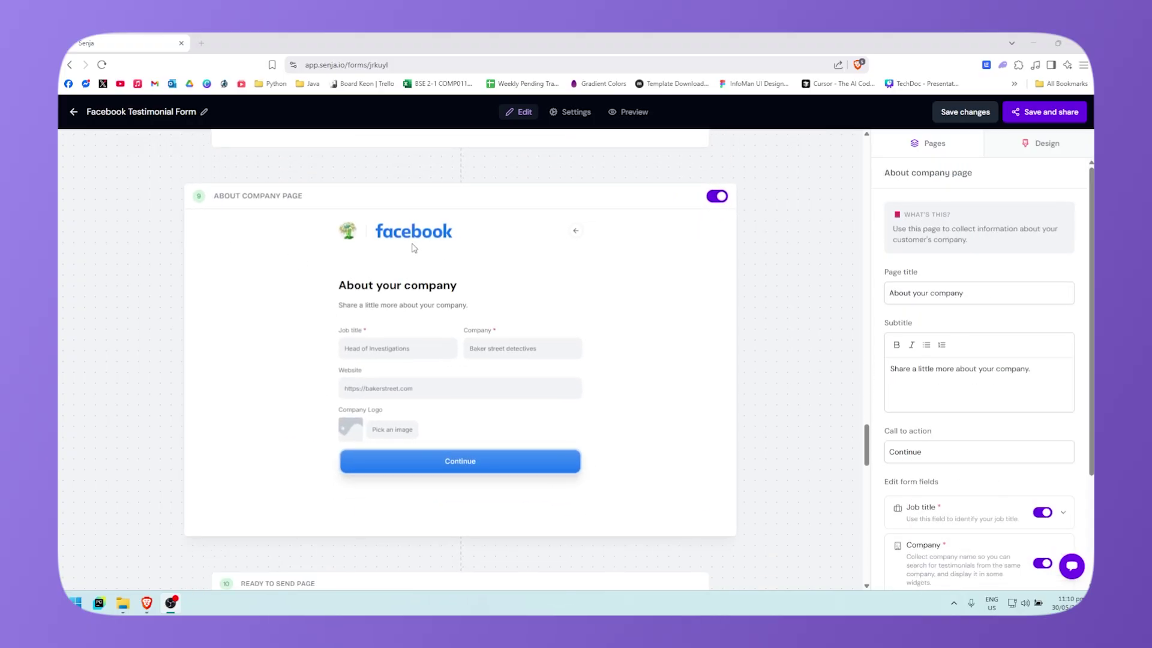
scroll(348, 273, down, 5)
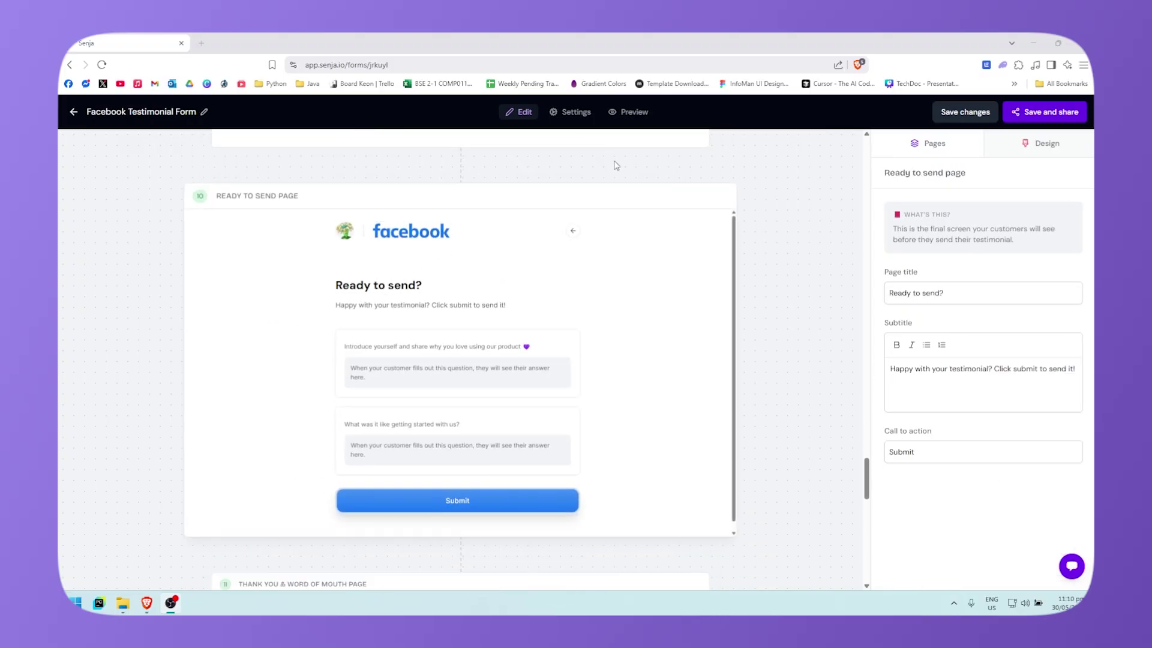
Save the form changes and preview the form in the mobile layout
click(635, 113)
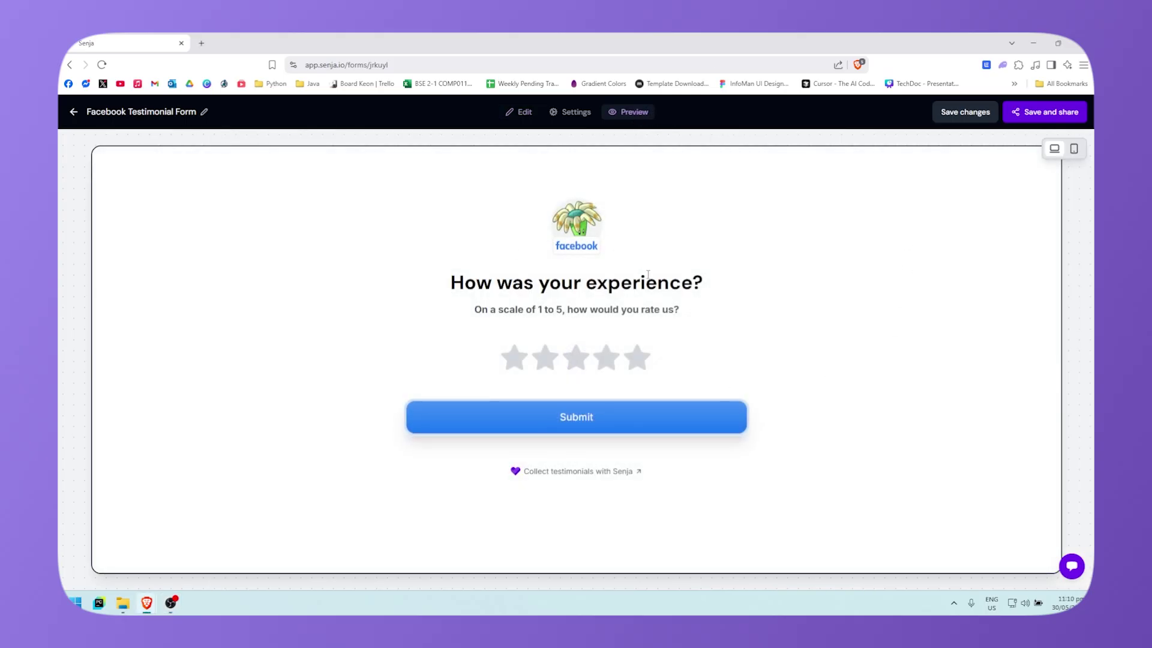
click(523, 112)
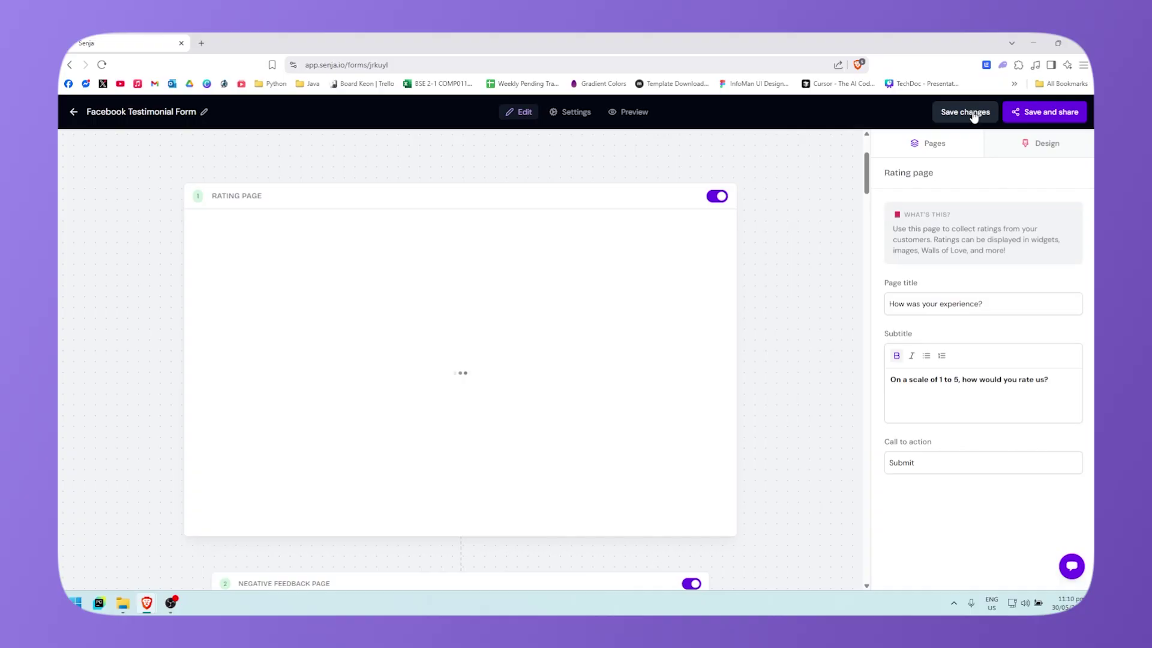
click(972, 116)
click(630, 113)
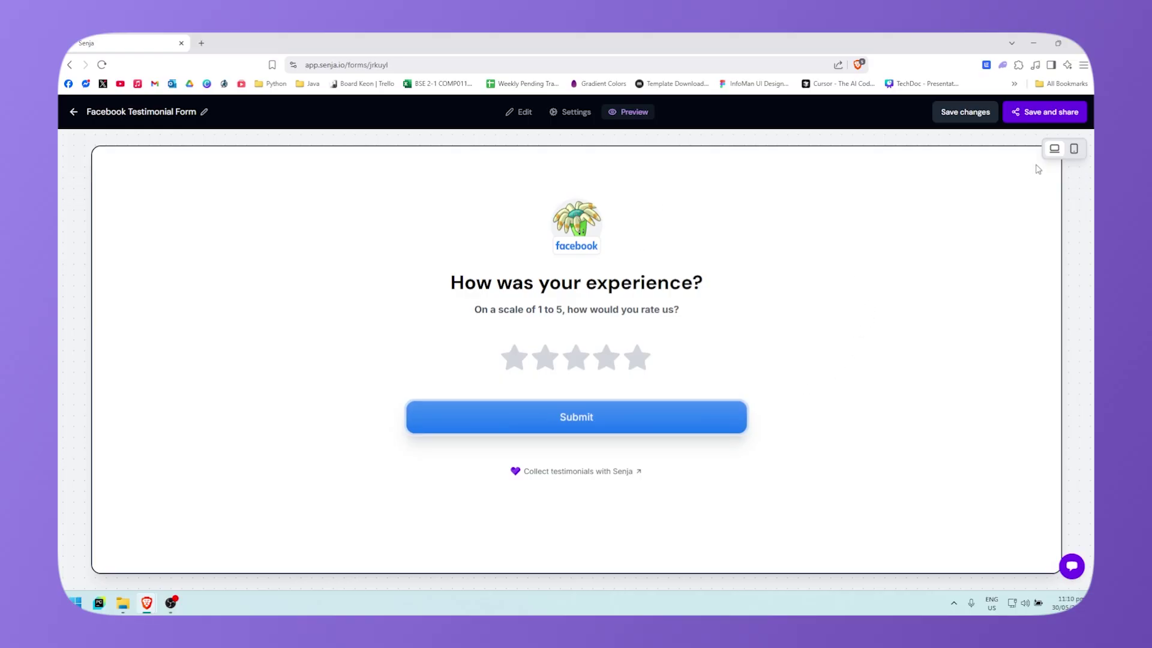
click(1074, 150)
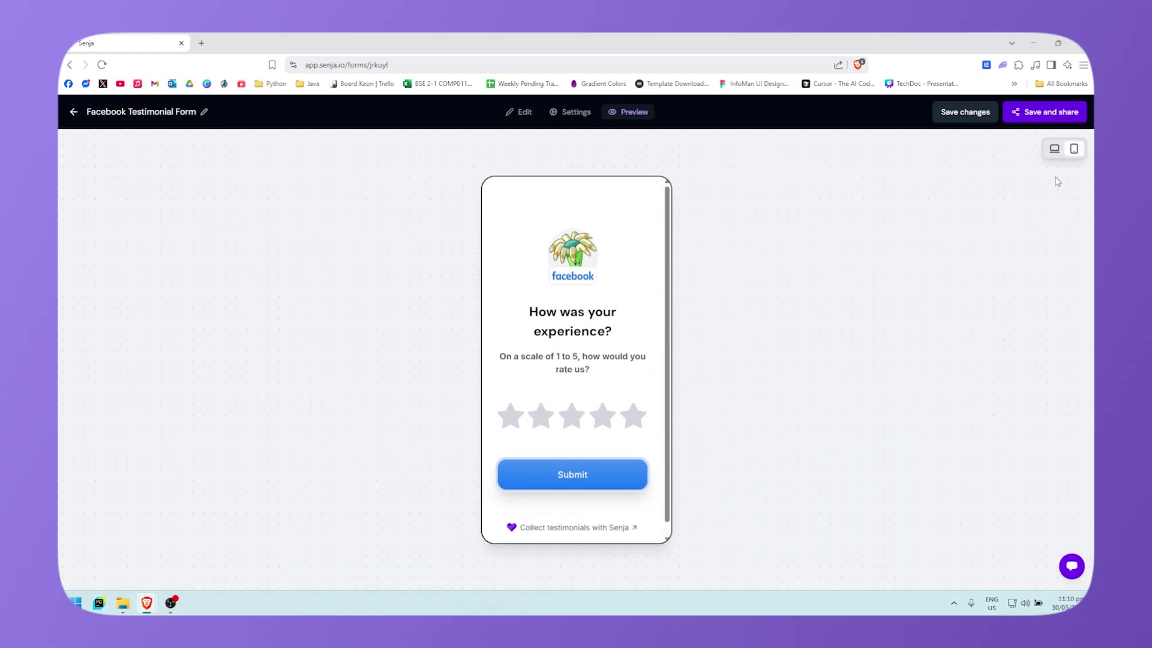
Compare the form preview's rating page in the desktop and mobile layouts, ending on desktop
click(1052, 153)
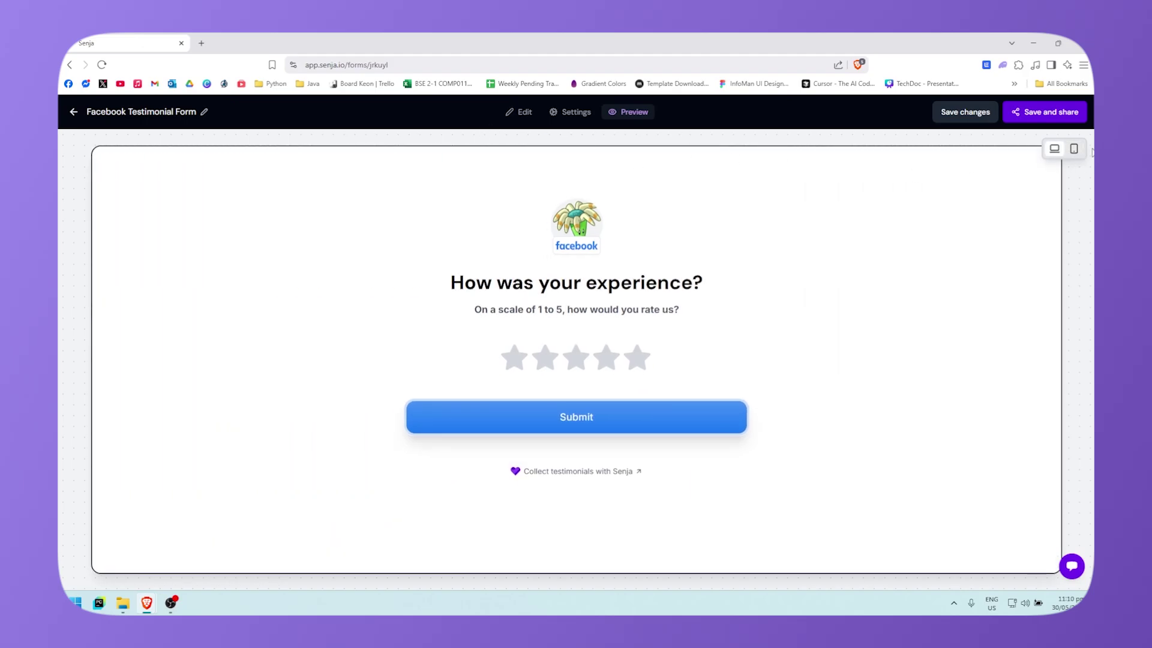
click(1074, 148)
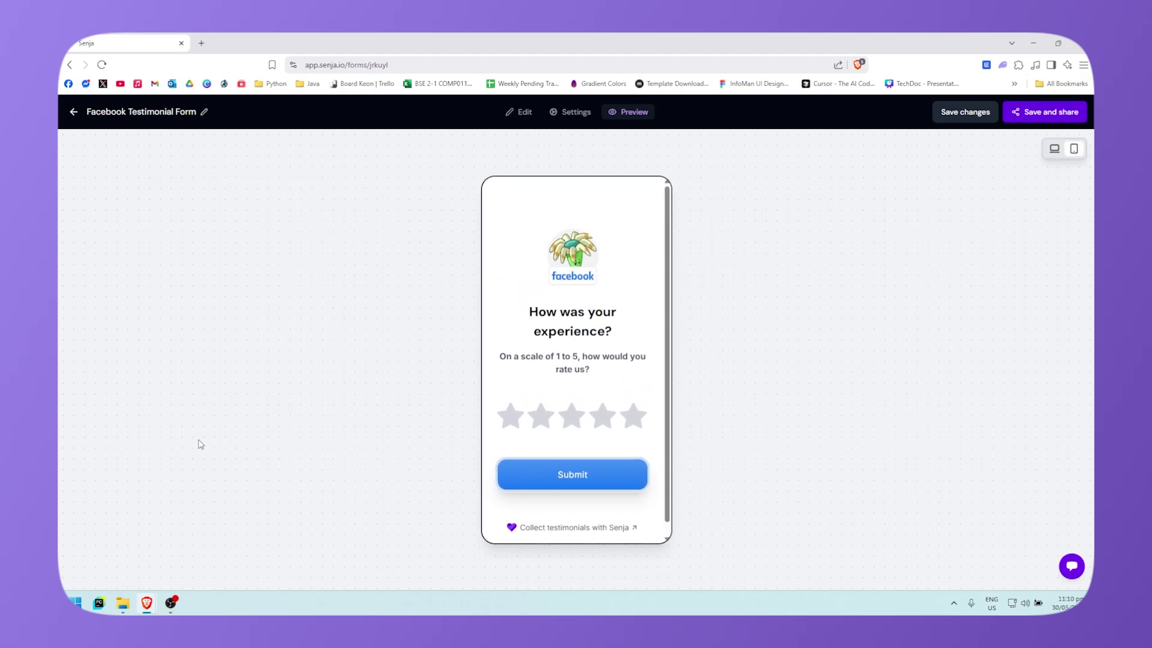
click(1054, 152)
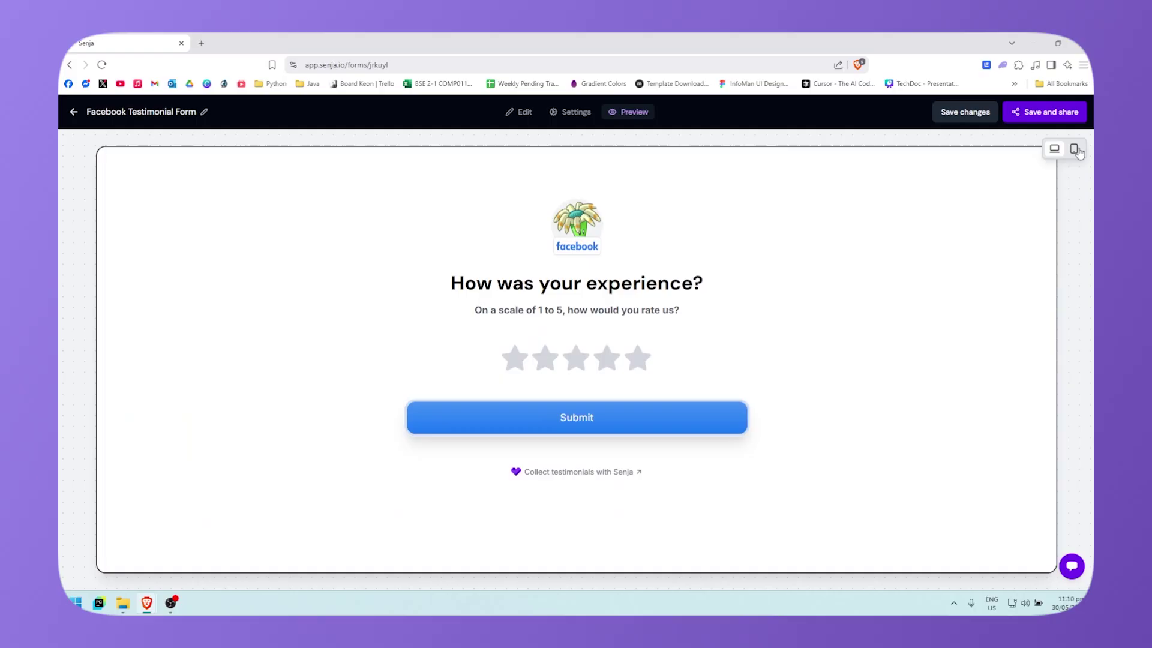
click(1074, 149)
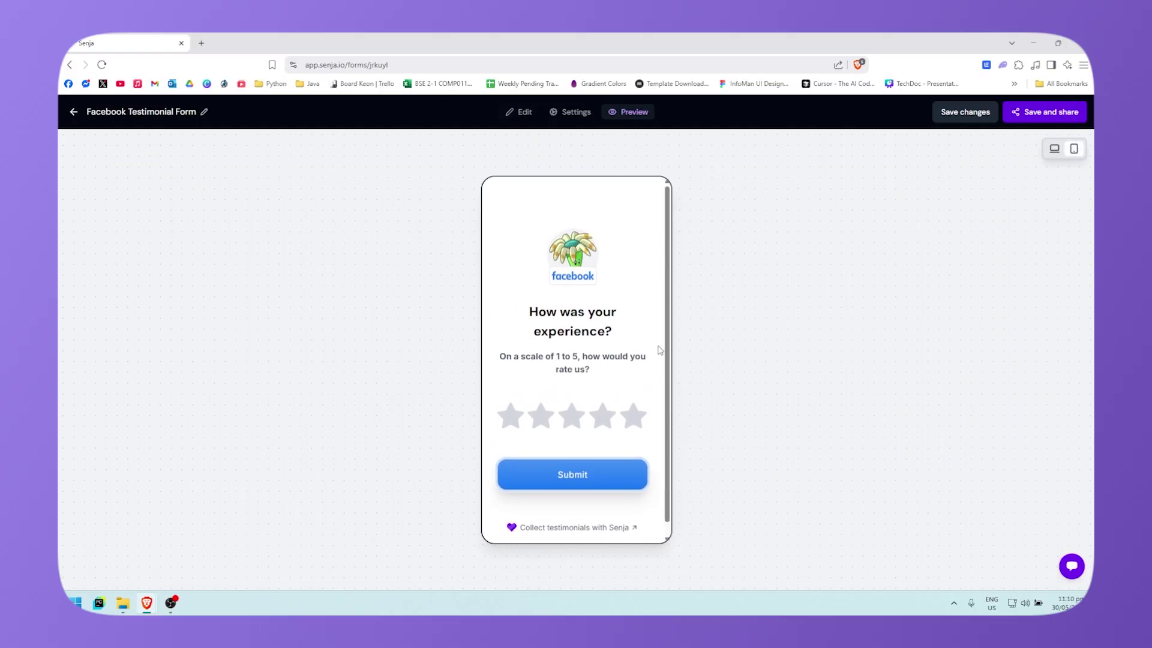
click(525, 112)
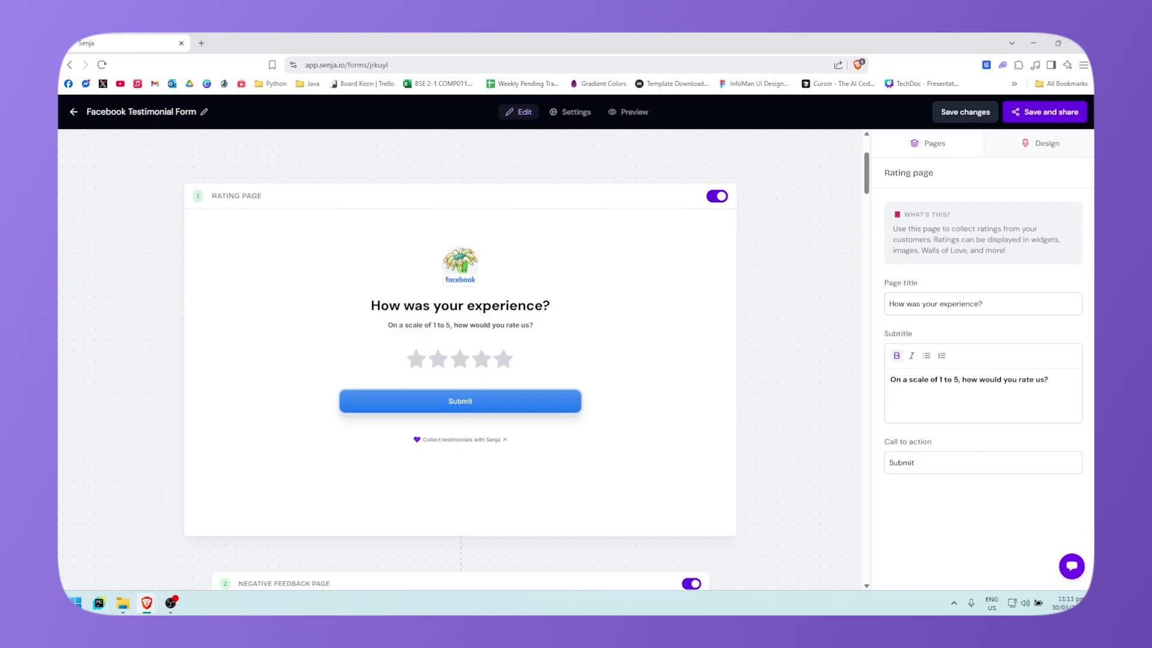
click(630, 112)
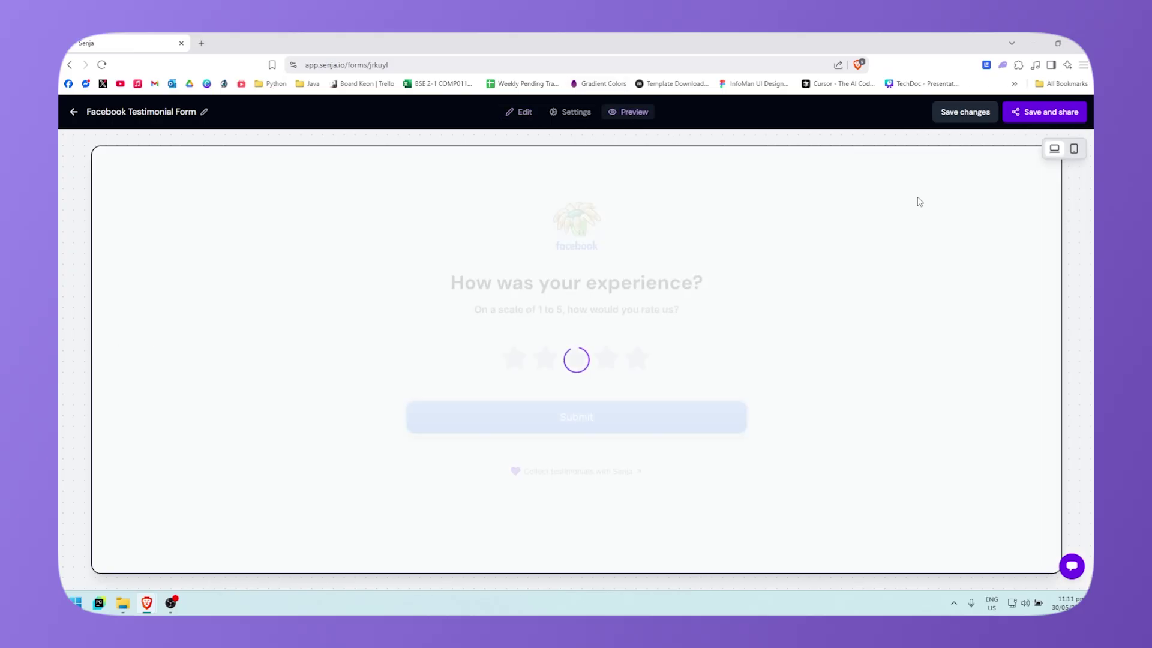
click(1074, 150)
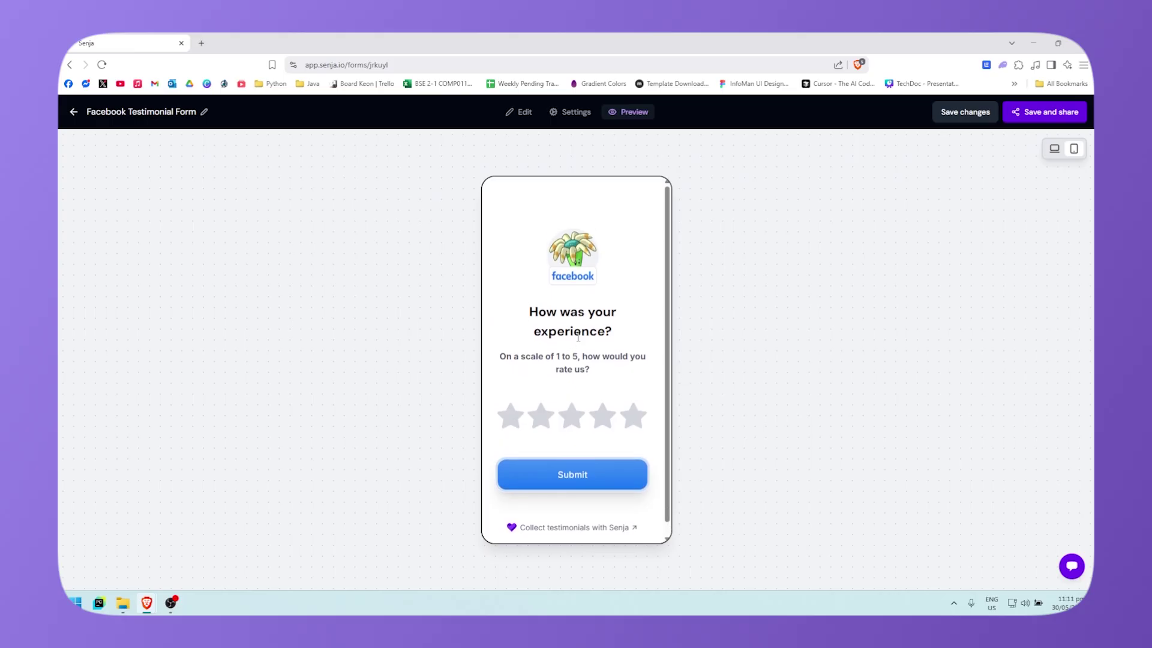
click(1056, 149)
click(1074, 149)
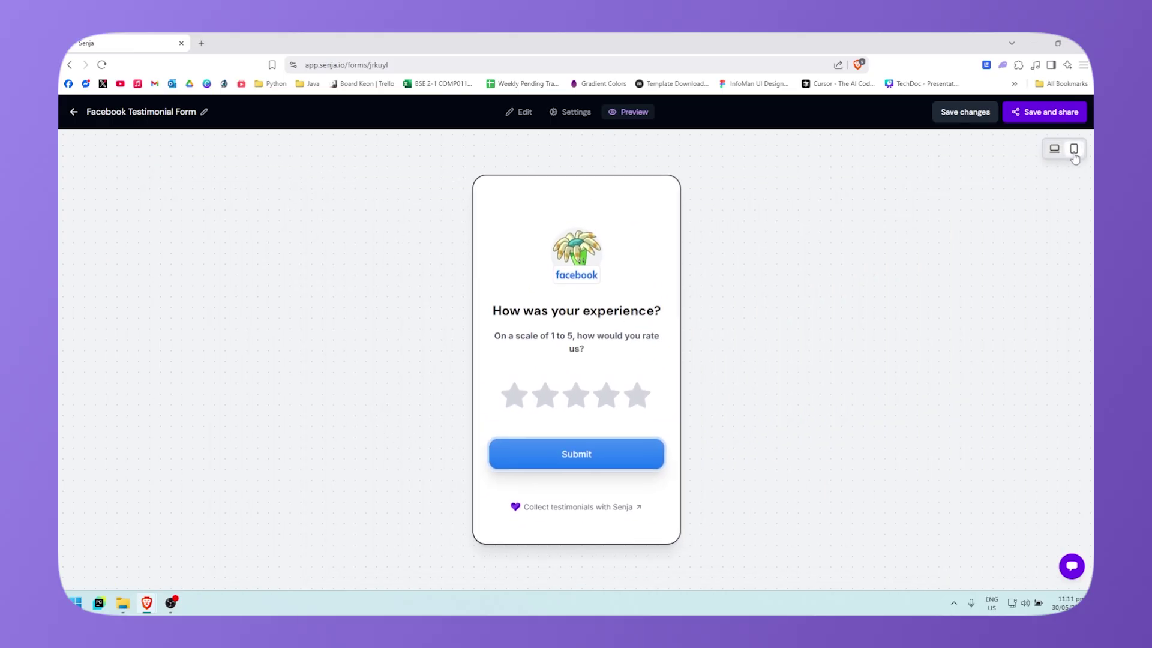
click(1053, 152)
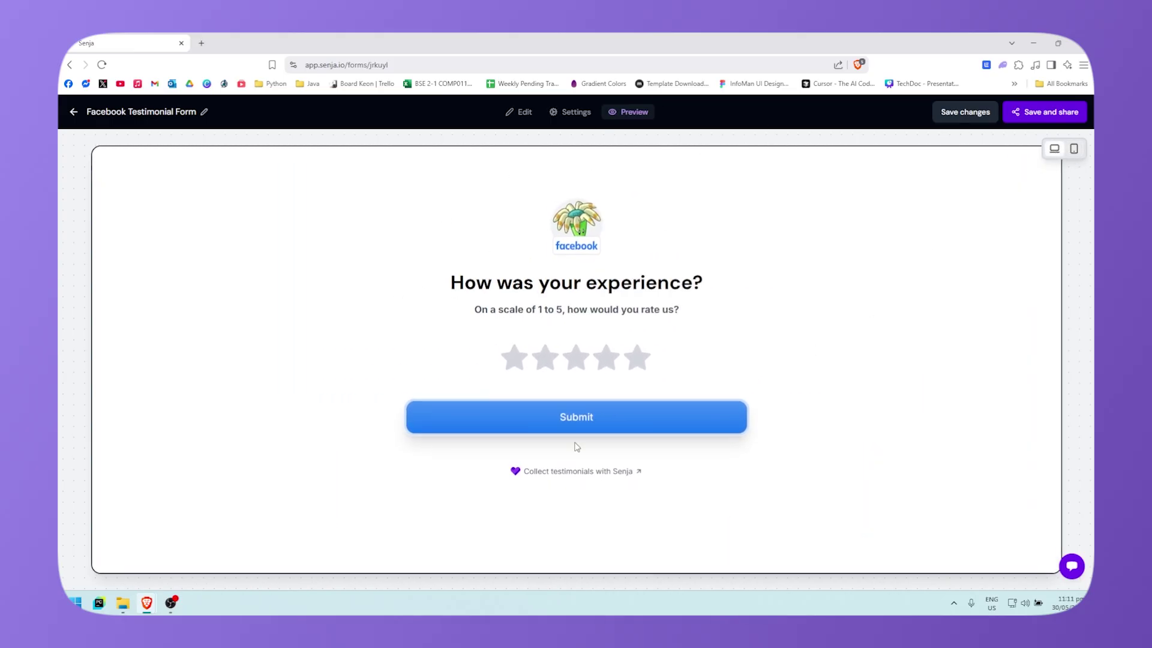
Submit a five-star rating in the form preview and proceed past the welcome page to send a testimonial
click(636, 357)
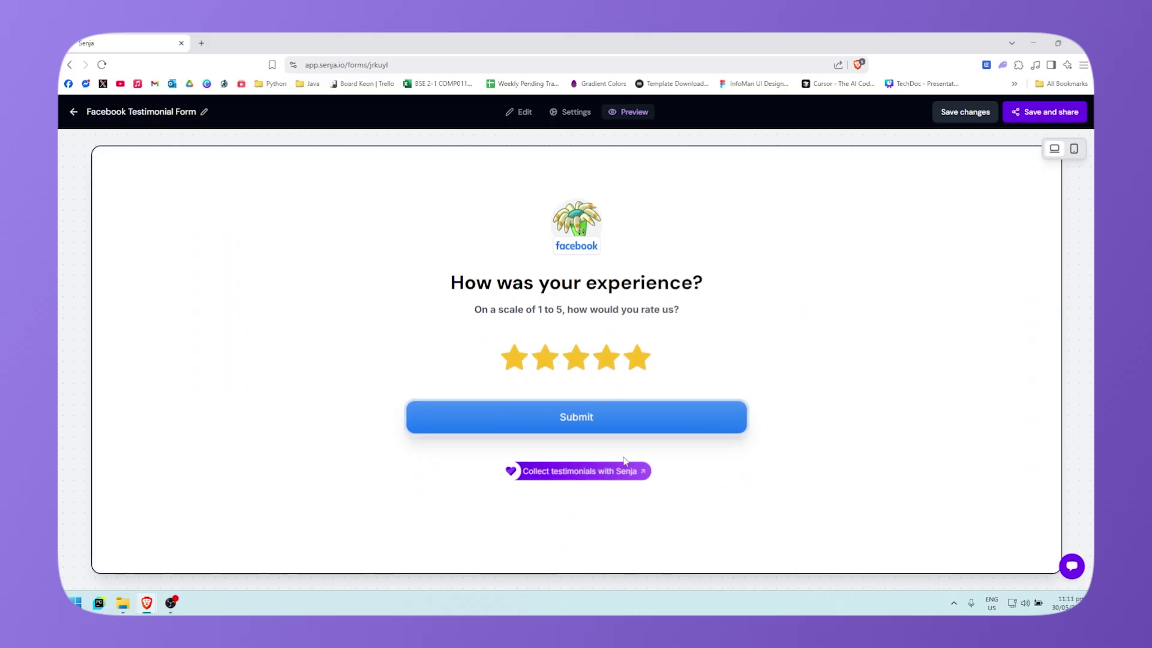
click(624, 426)
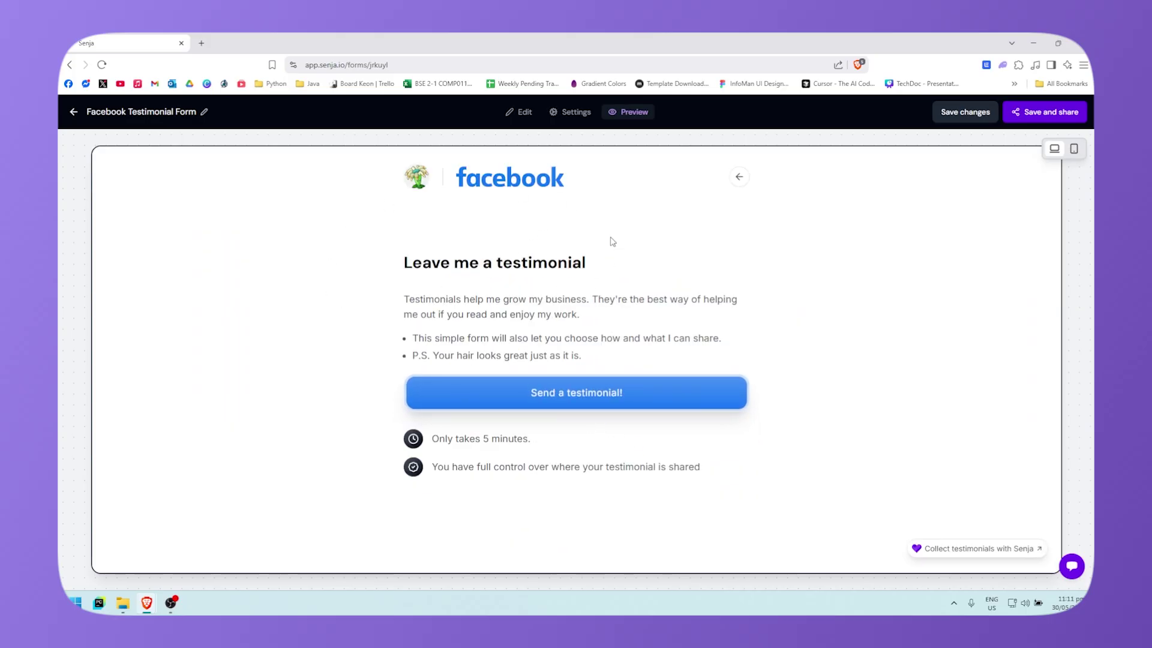
click(541, 398)
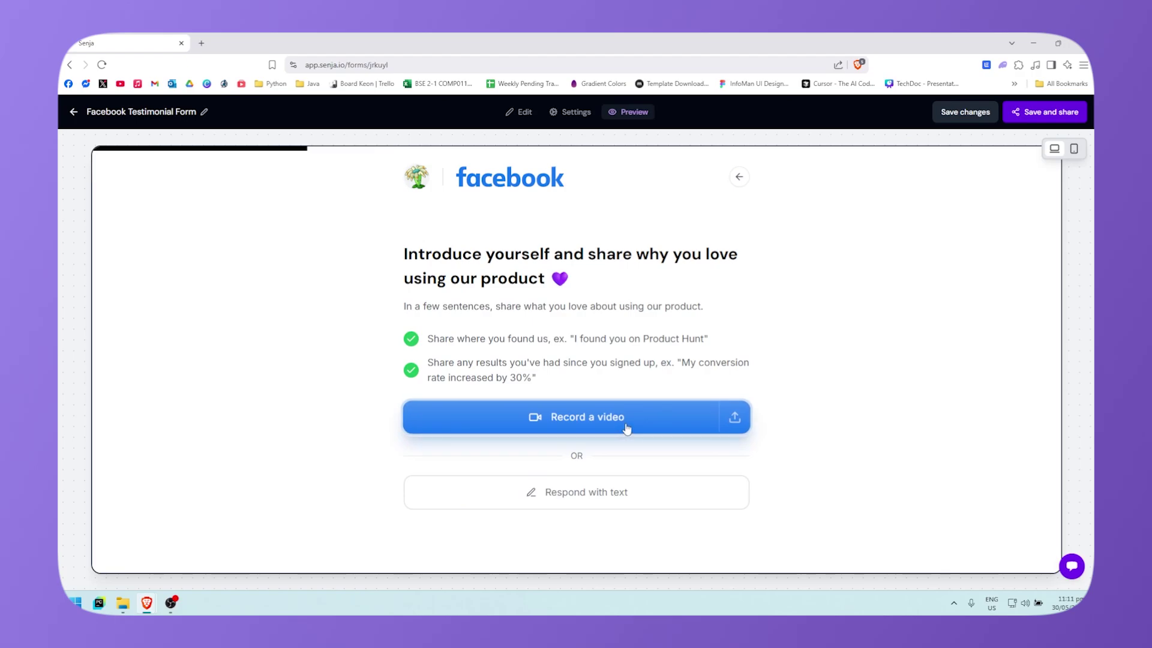
Answer the preview's introduction question with the text "My experience was amazing!" and submit it
click(603, 500)
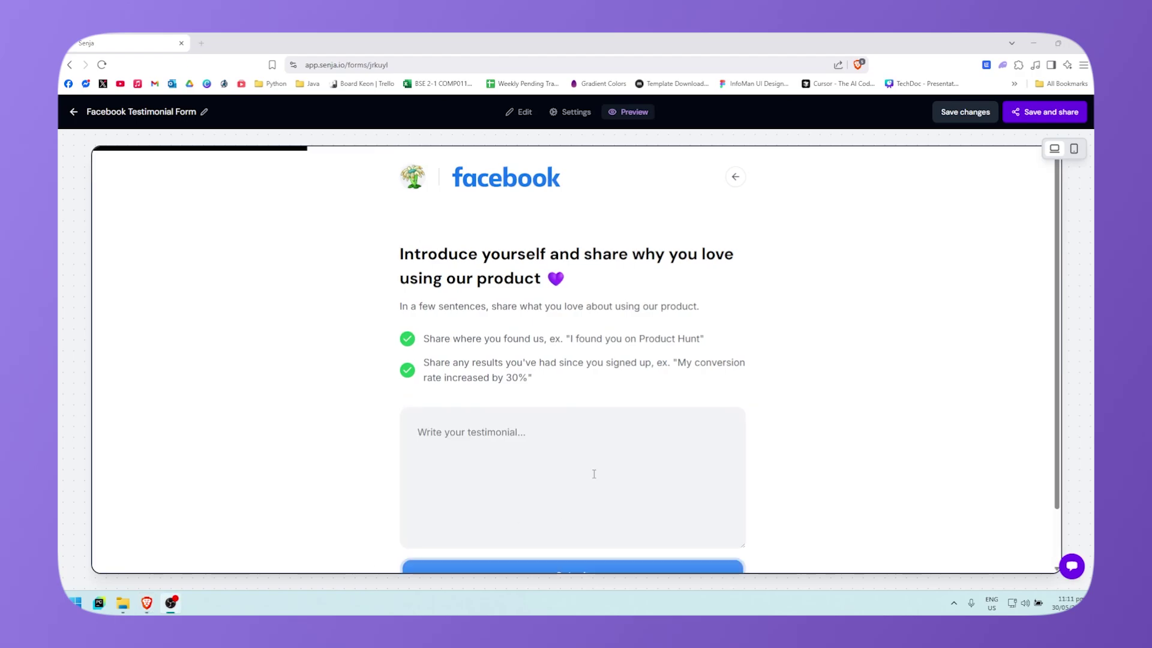
text(My e)
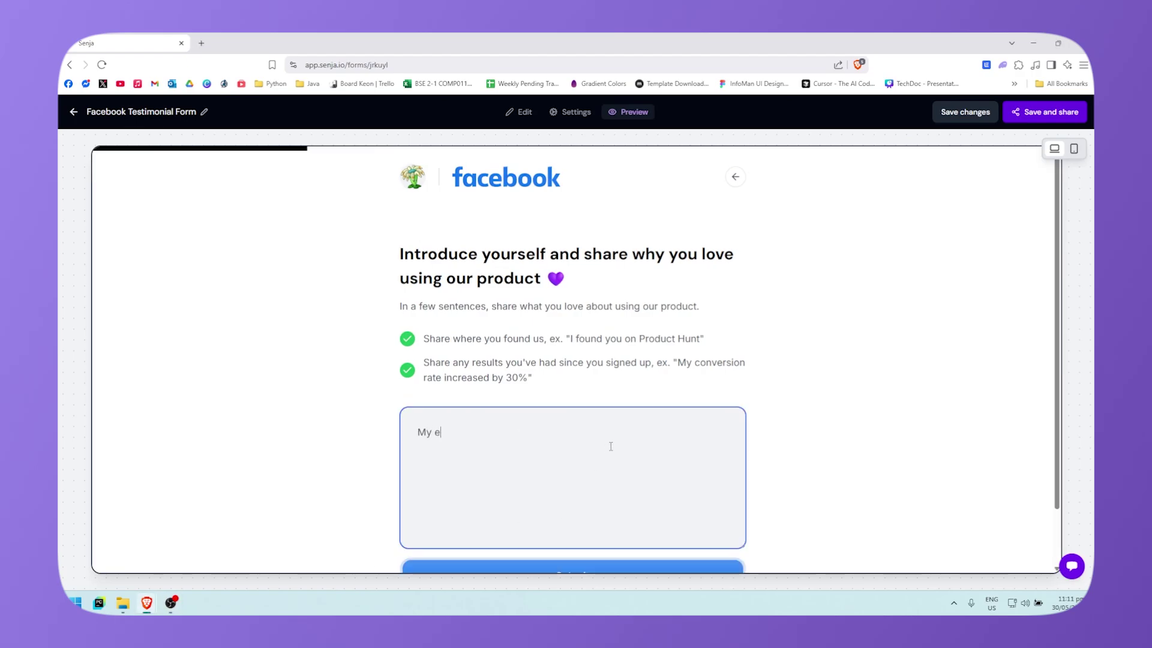
text(xperience )
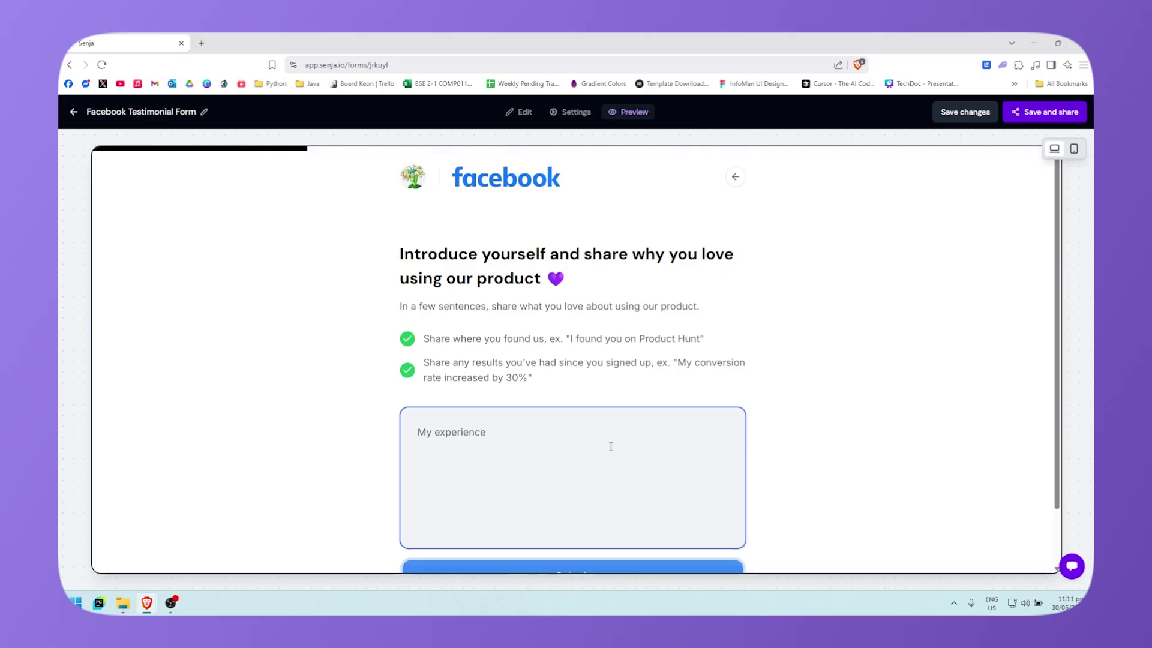
text(was amazing!)
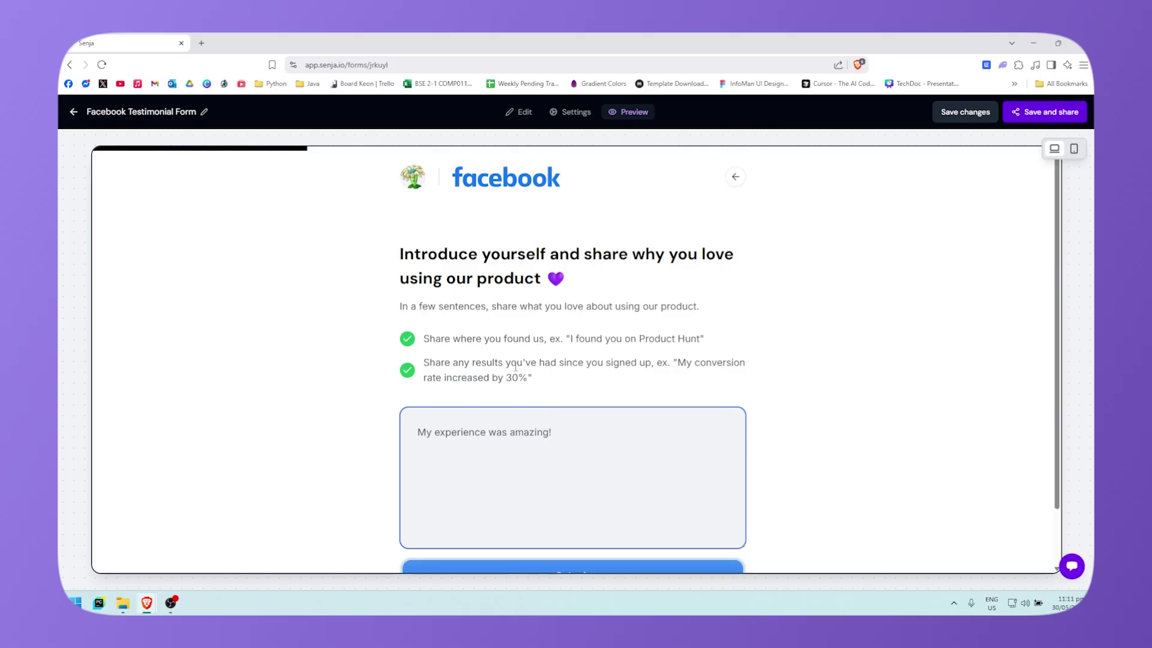
scroll(515, 367, down, 1)
click(548, 513)
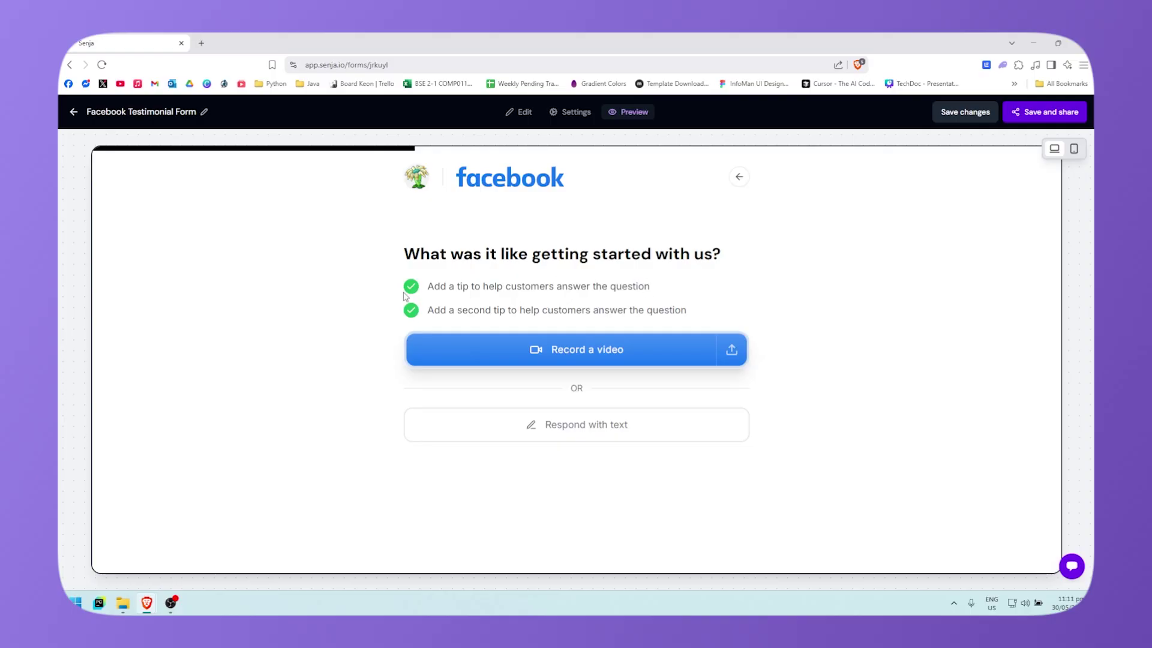
Respond with the text "It was amazing!" to the question about getting started, and submit it
click(658, 421)
click(527, 373)
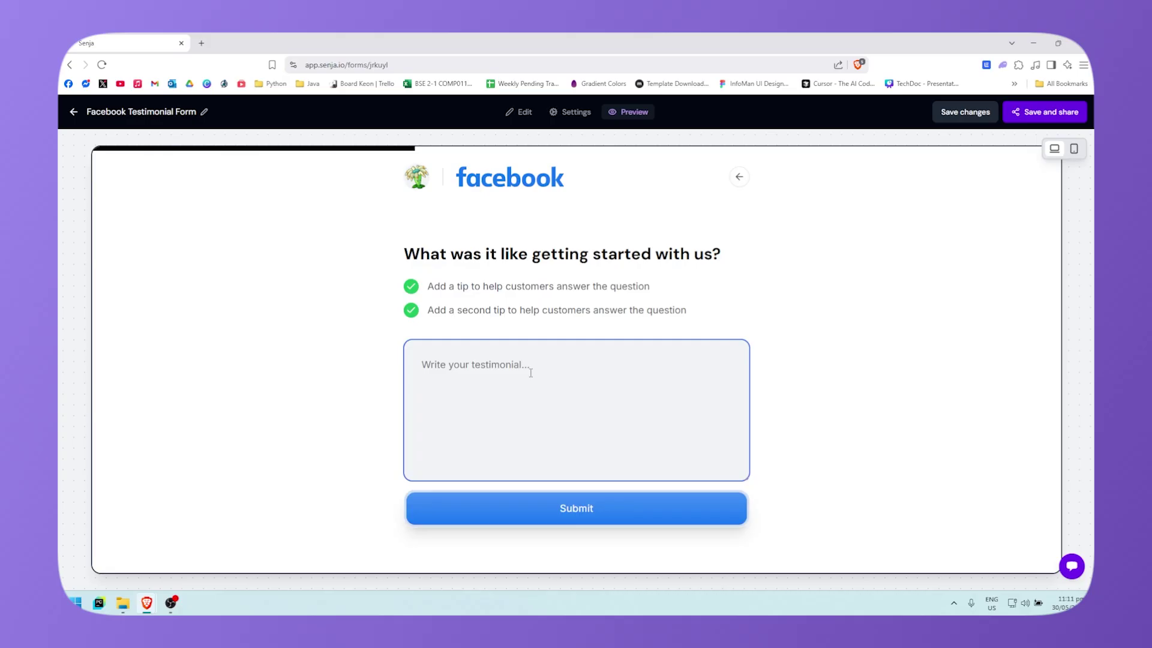
text(It was amazing!)
key(Return)
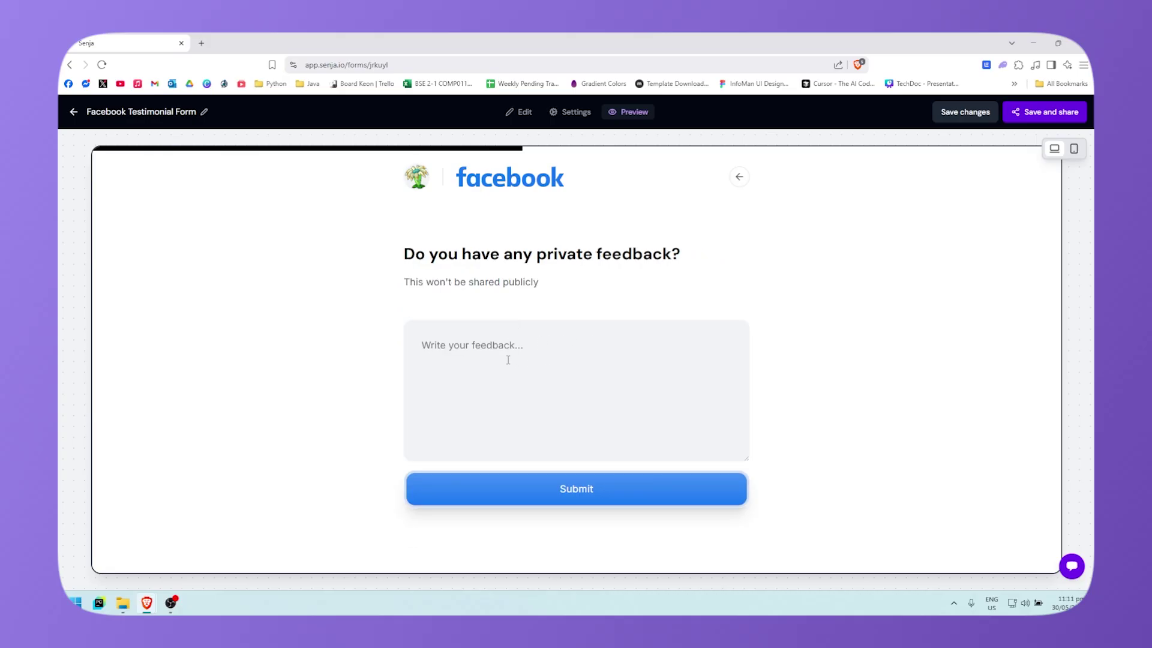
Enter "NOne" as the private feedback and submit it
click(548, 355)
text(NO)
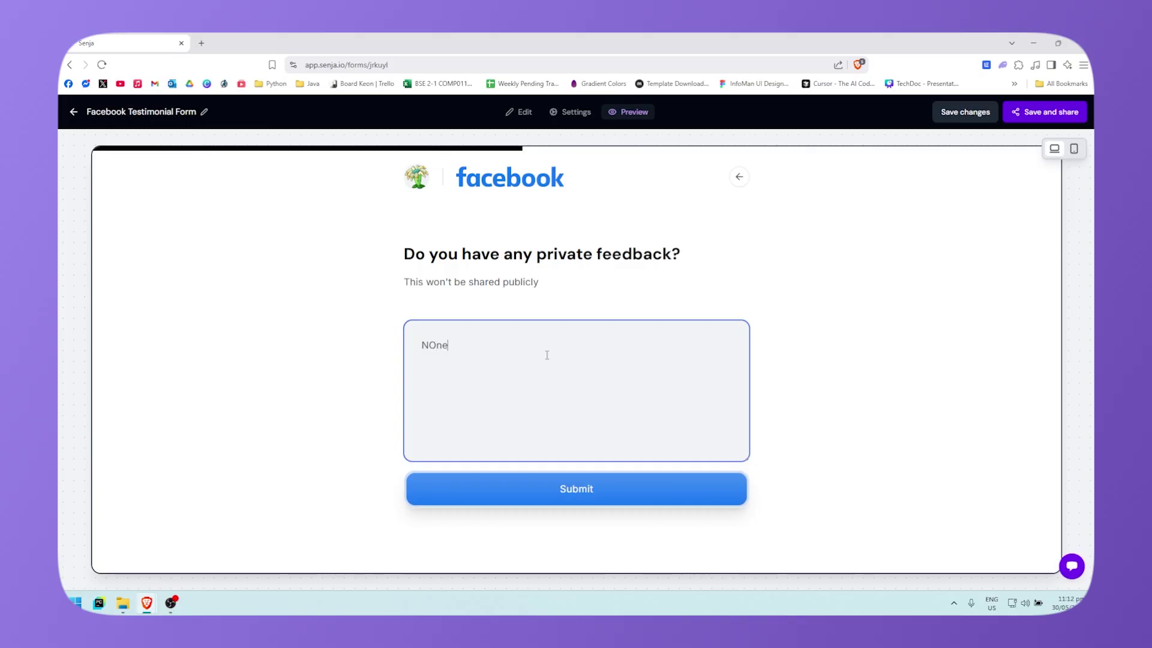
text(ne)
key(Return)
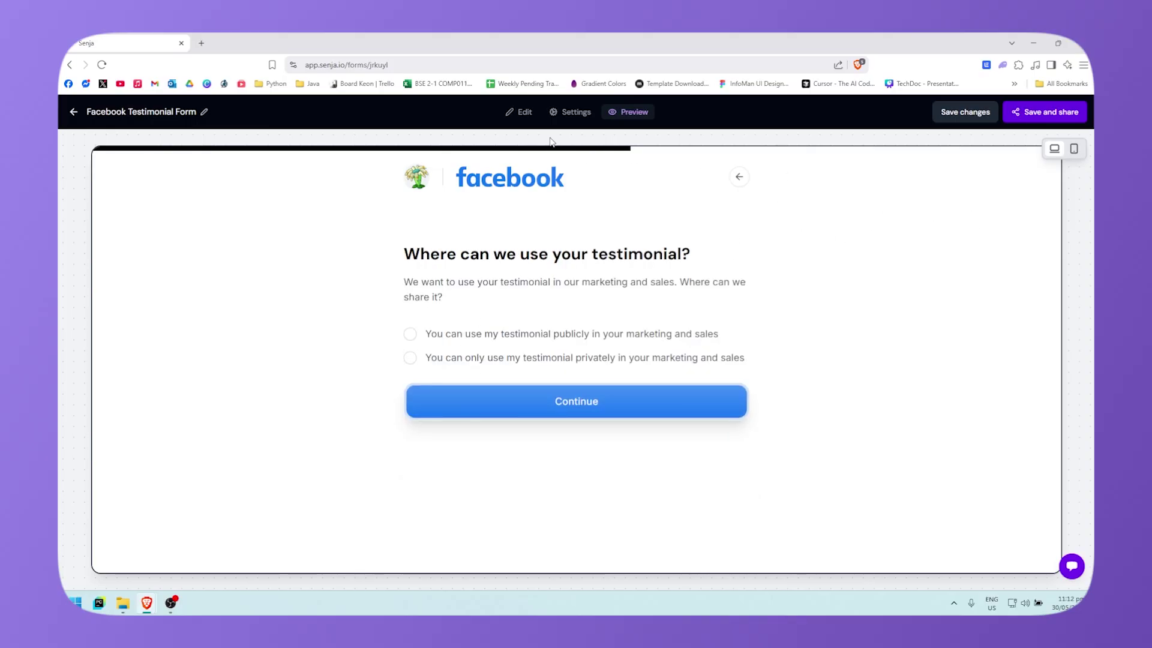
Return to editing the form and turn off the about company page
click(520, 112)
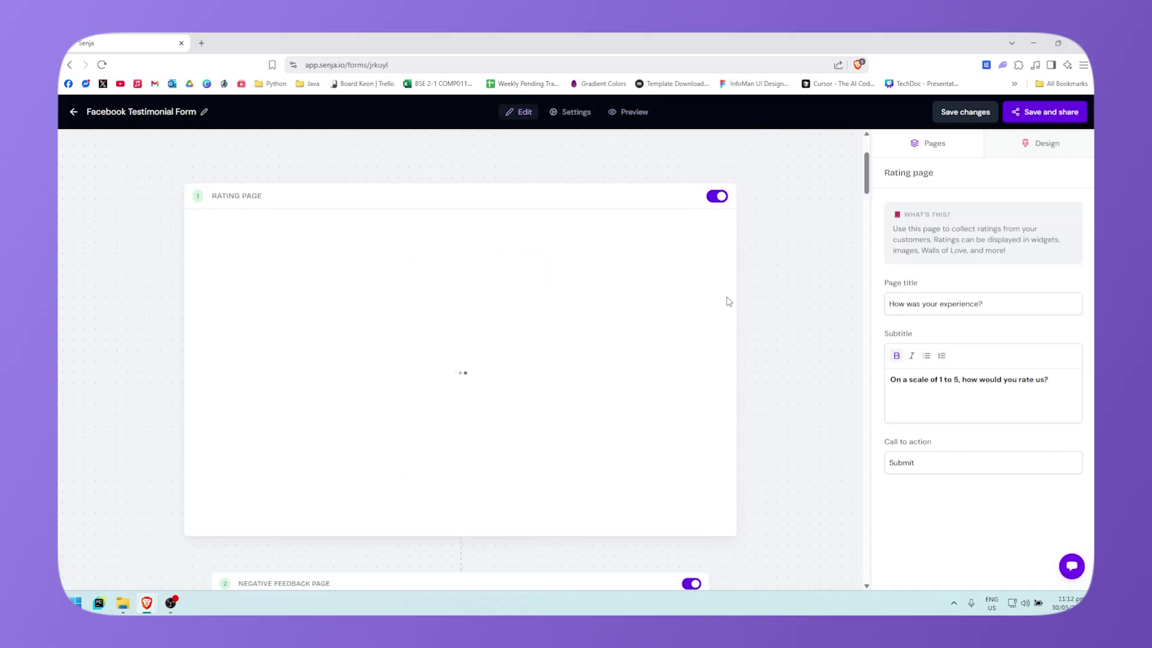
scroll(520, 388, down, 15)
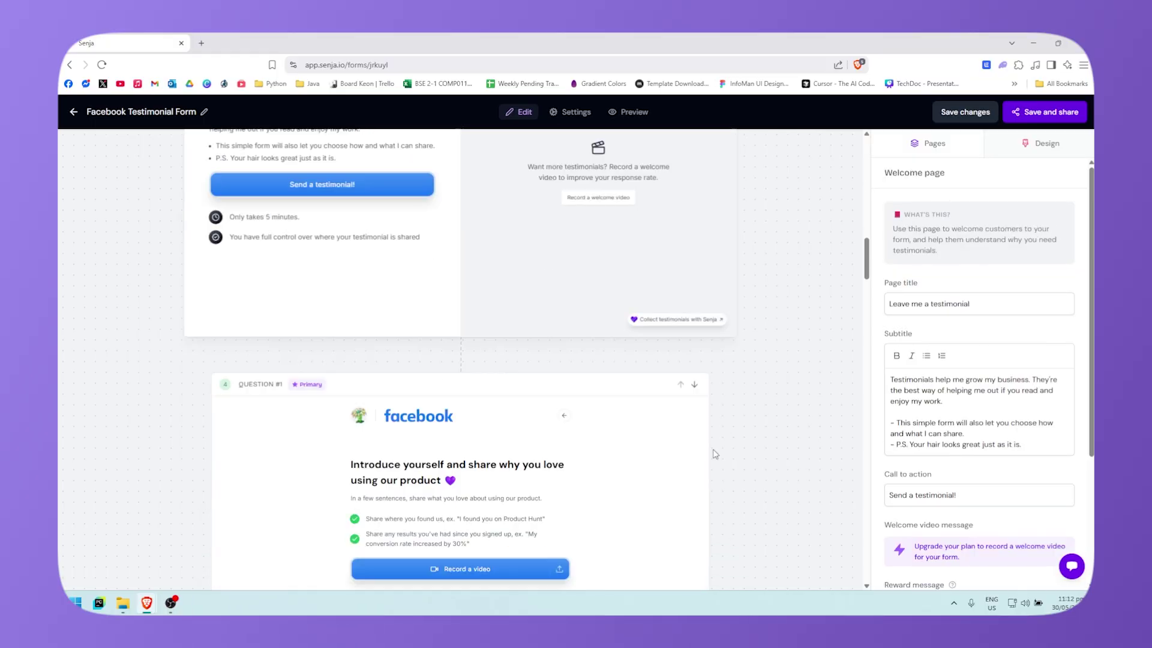
scroll(758, 431, down, 20)
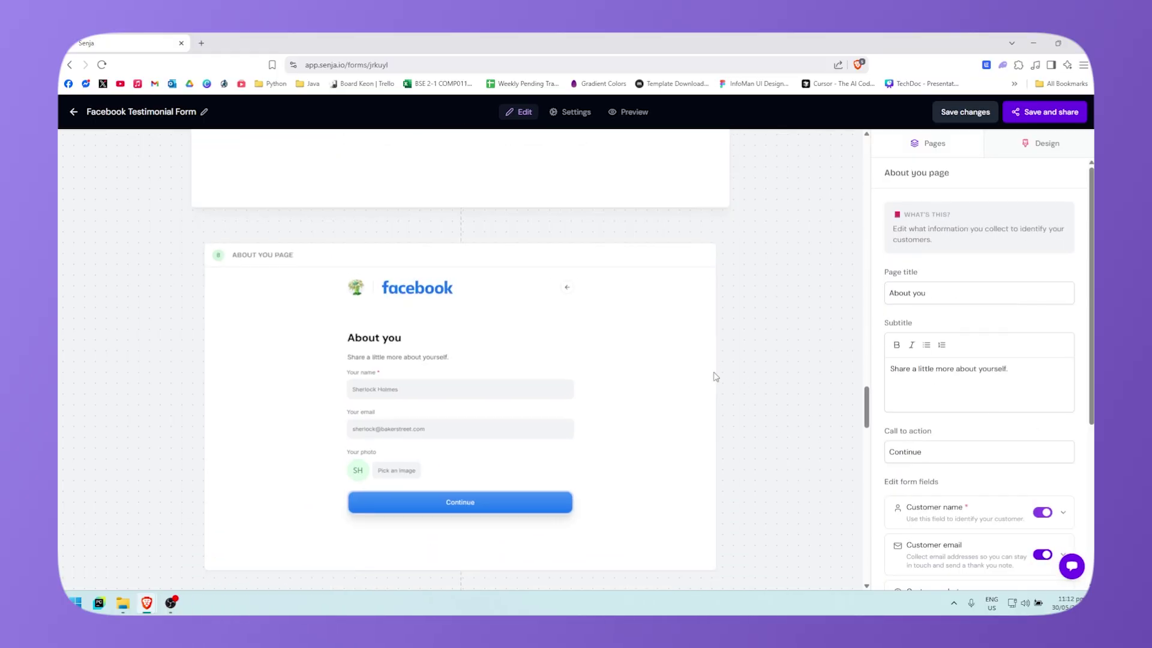
scroll(674, 319, down, 8)
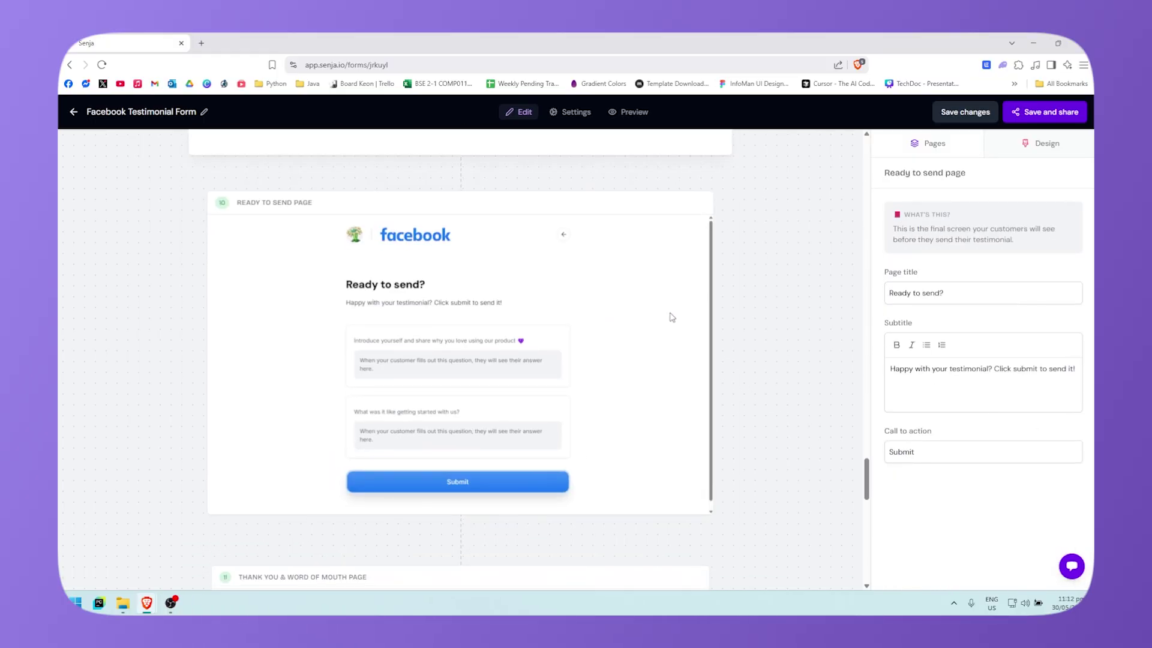
scroll(707, 373, up, 6)
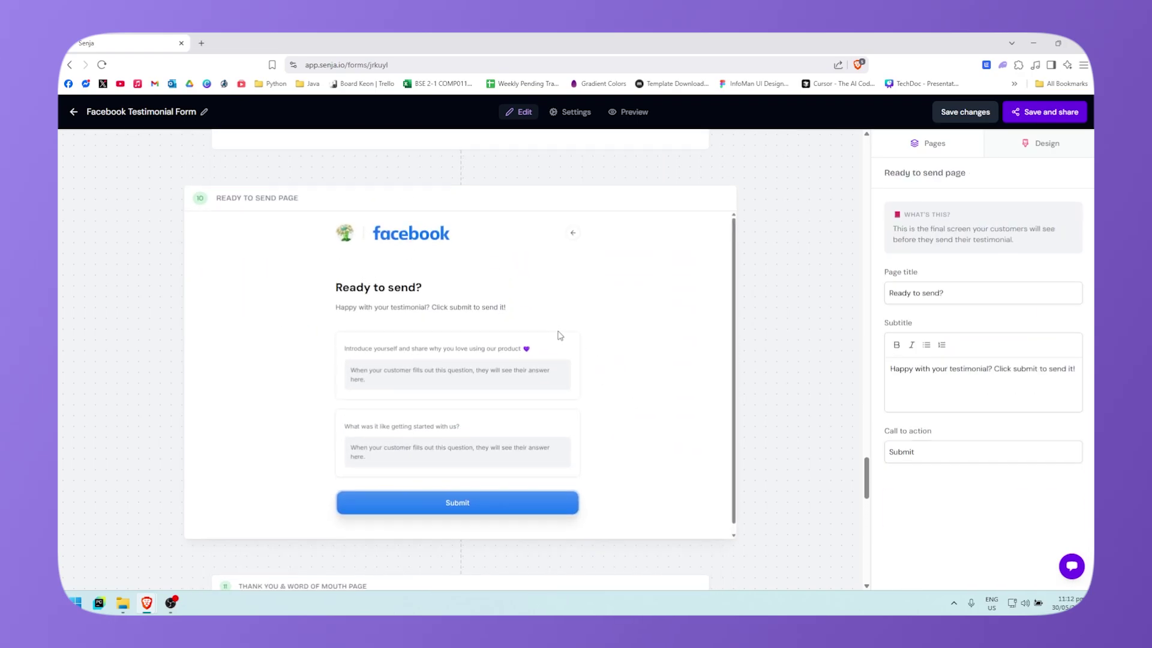
scroll(558, 334, up, 2)
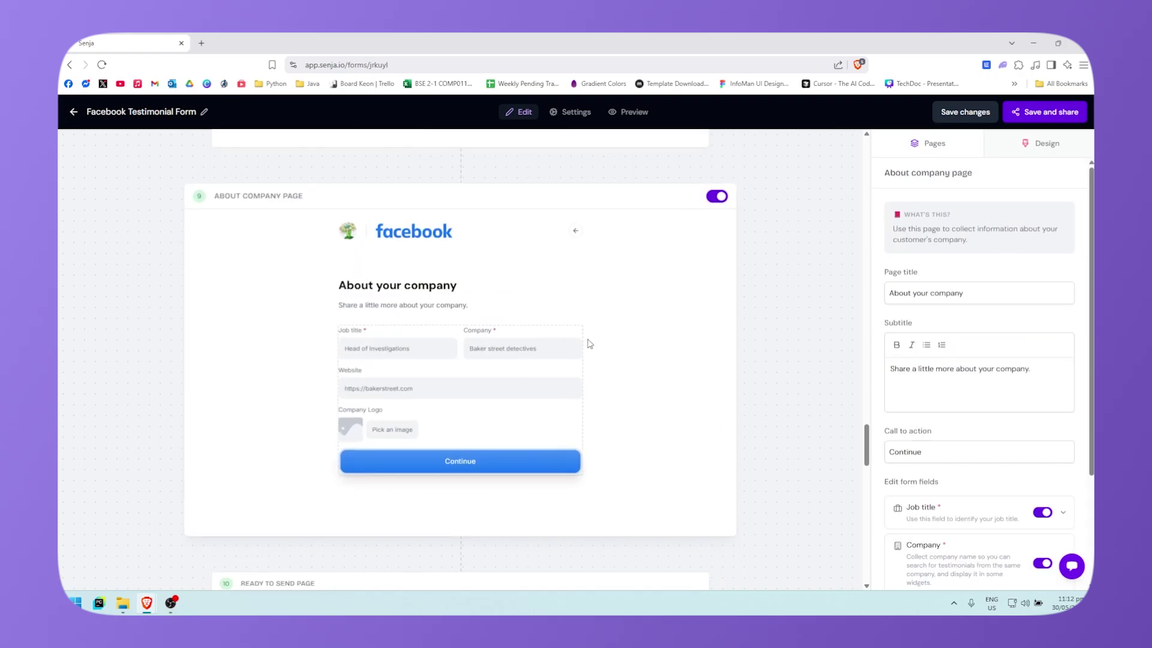
click(728, 198)
Turn off the form's consent page and private feedback page
scroll(760, 314, up, 3)
scroll(690, 252, up, 2)
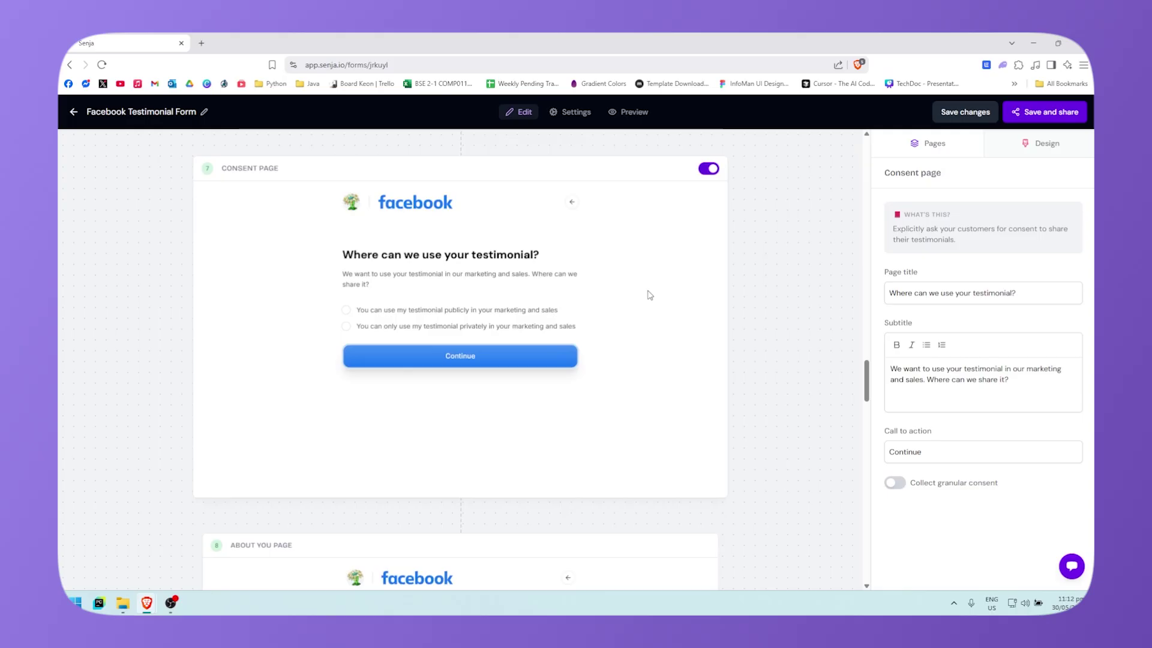
click(716, 193)
scroll(624, 308, down, 3)
scroll(702, 247, up, 5)
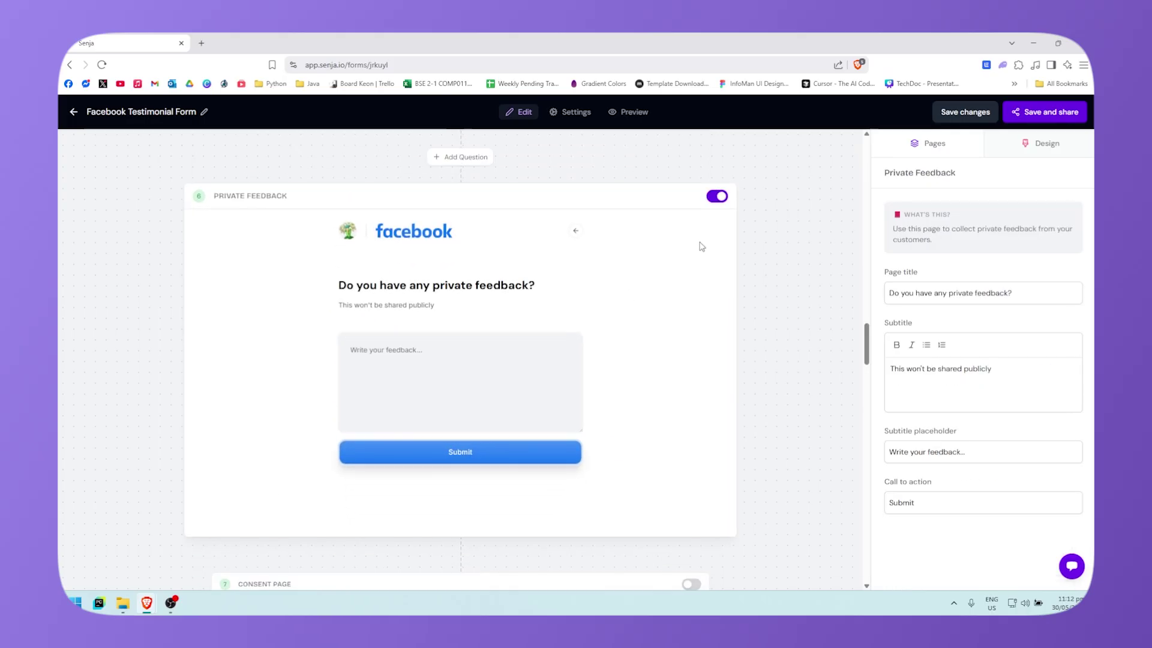
click(717, 197)
scroll(716, 209, up, 3)
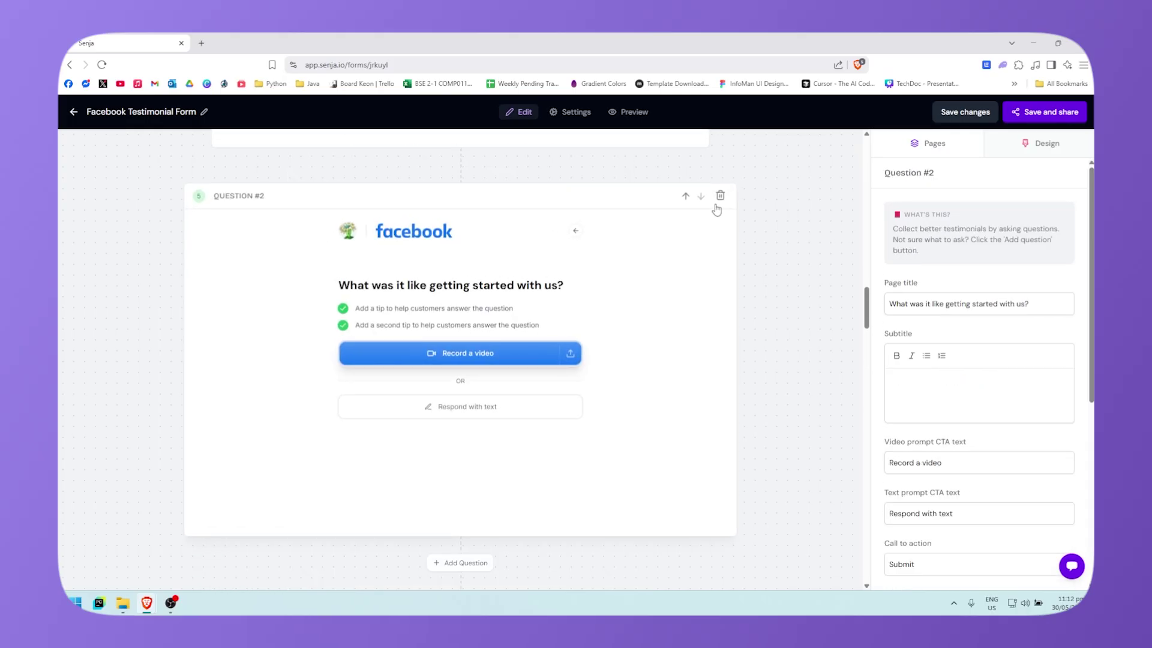
Delete the second question, "What was it like getting started with us?", from the form
scroll(556, 311, up, 3)
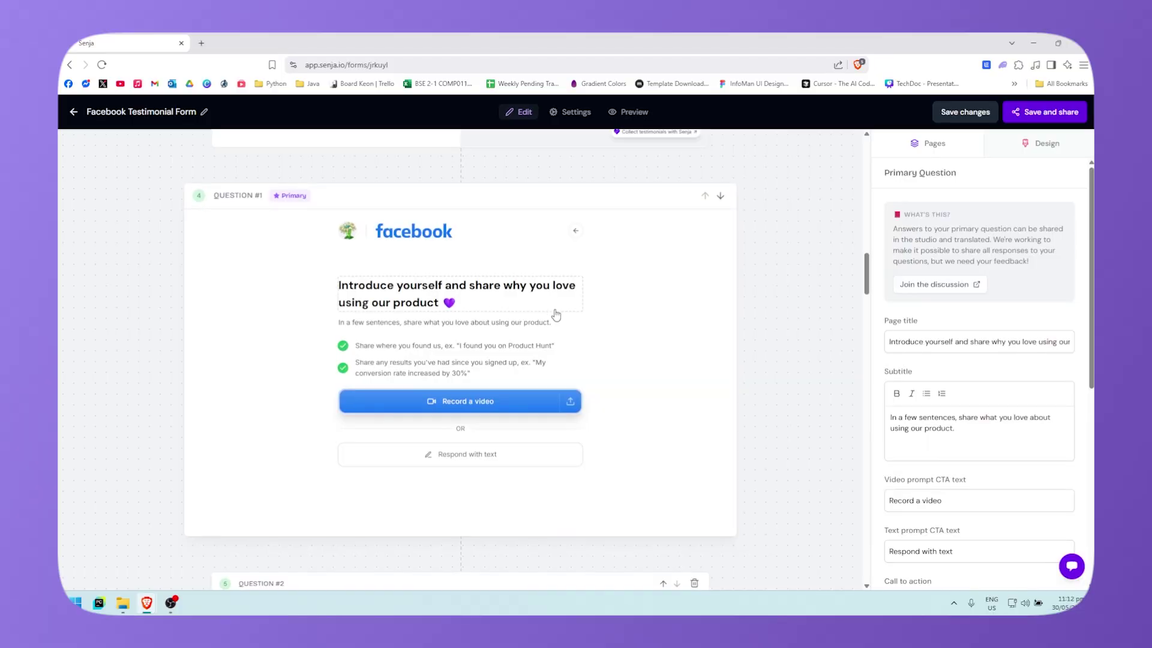
scroll(540, 339, down, 3)
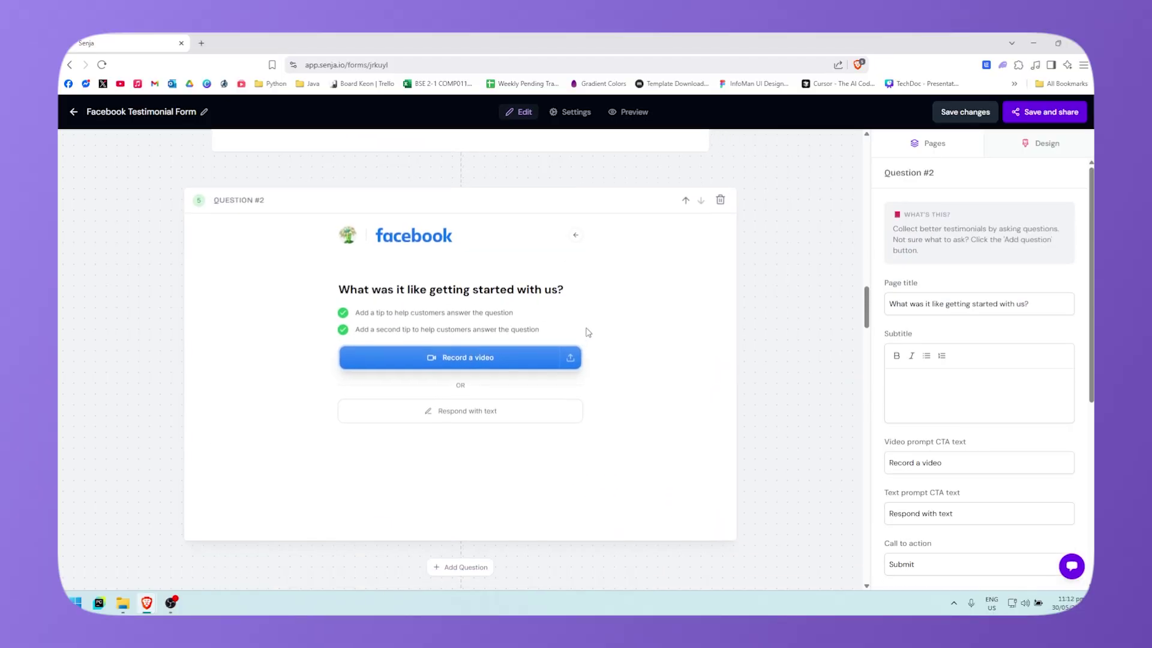
scroll(586, 330, up, 3)
scroll(660, 372, down, 3)
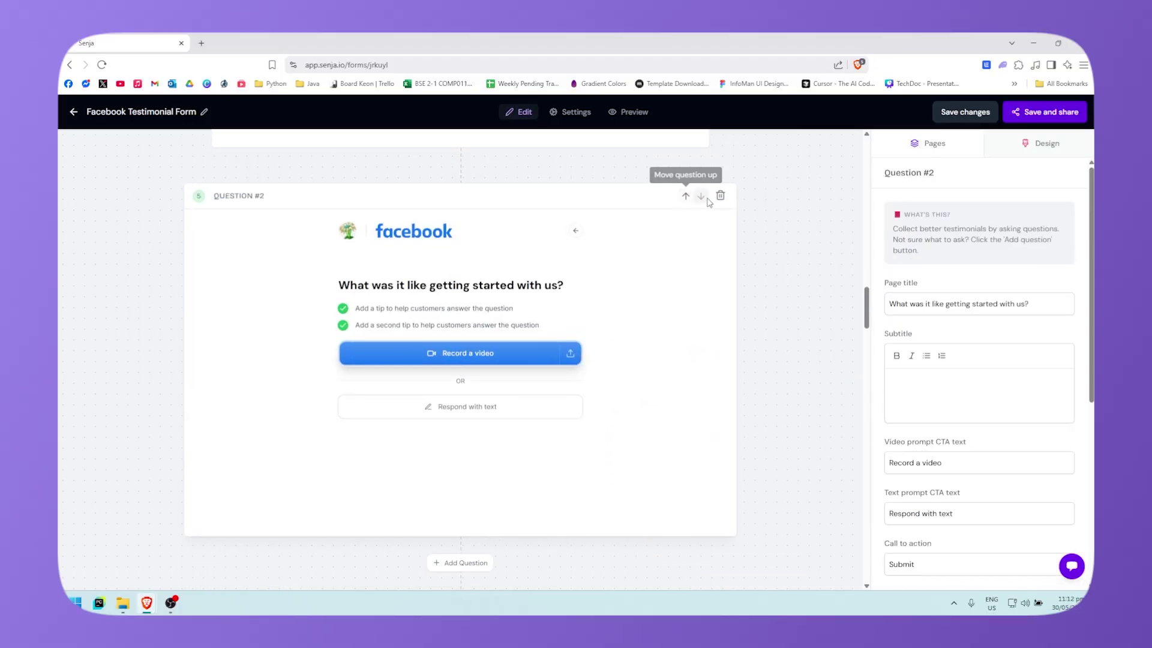
click(720, 196)
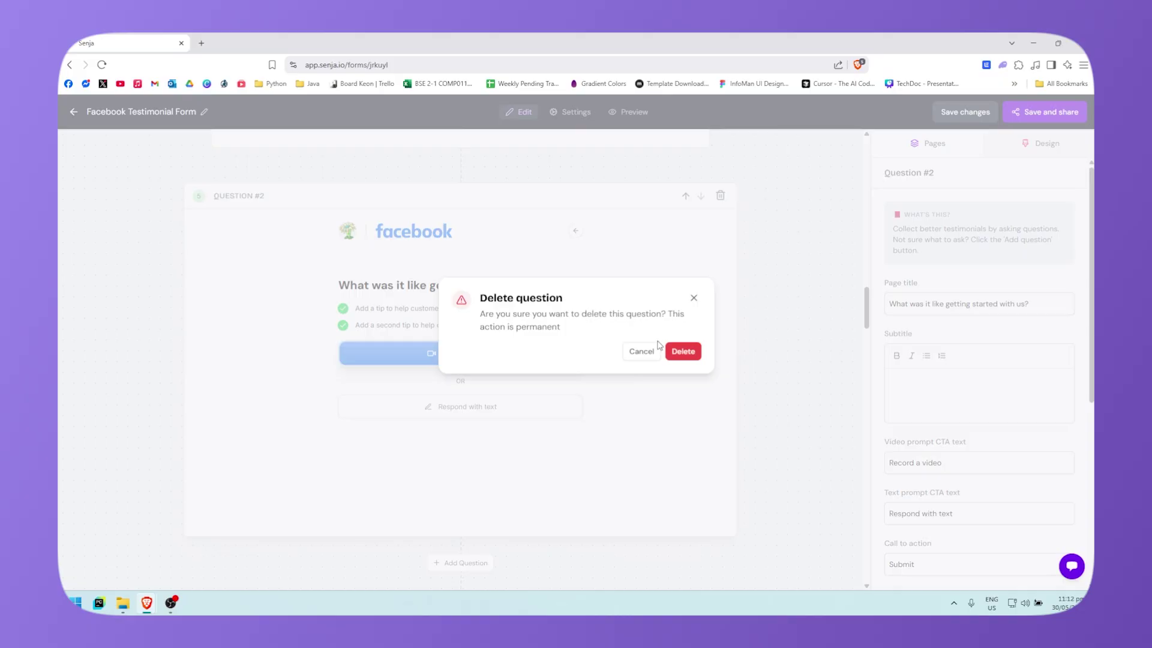
click(687, 354)
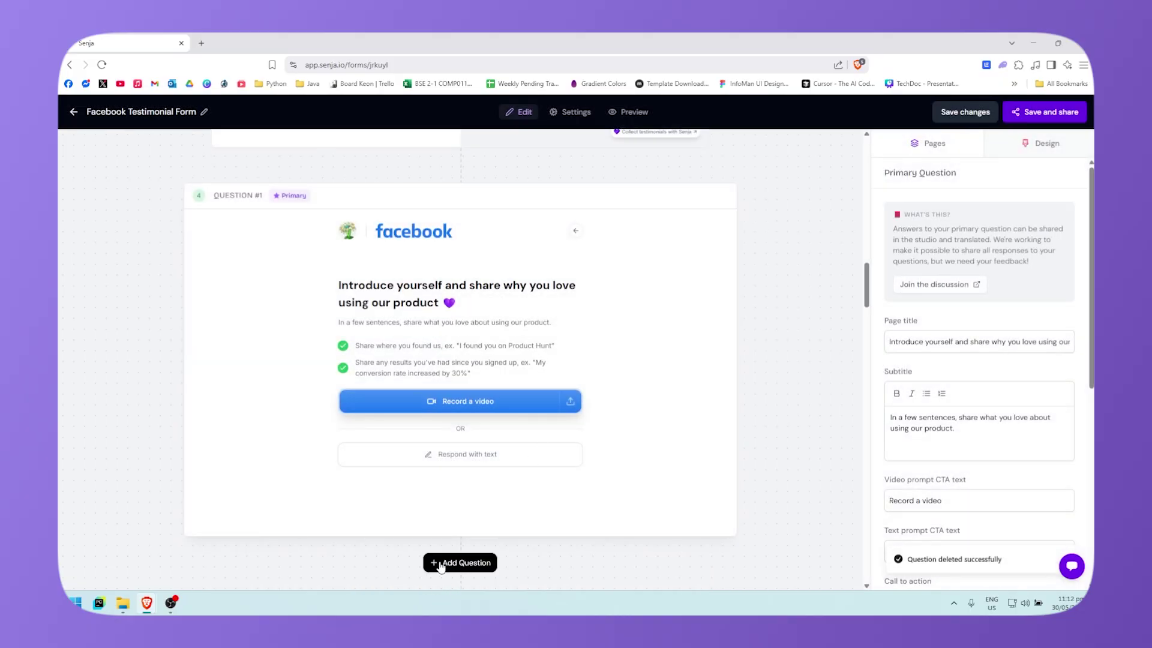
Open the library of ready-made questions for the form and browse its suggestions across the categories
click(471, 563)
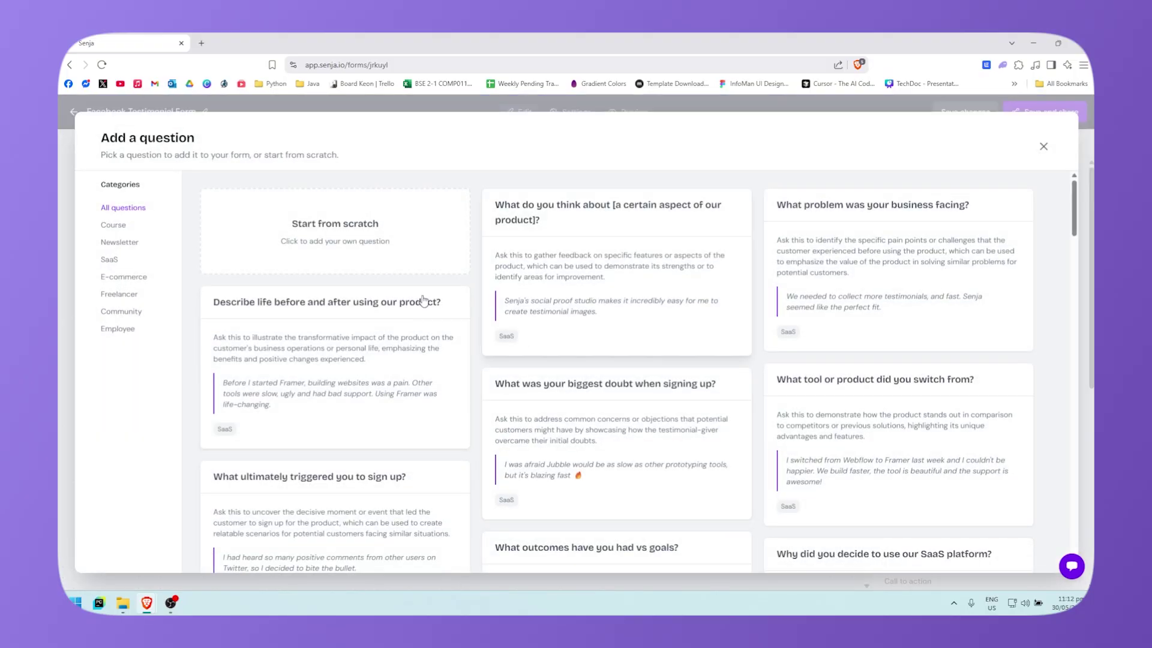
scroll(690, 300, down, 2)
scroll(690, 300, up, 2)
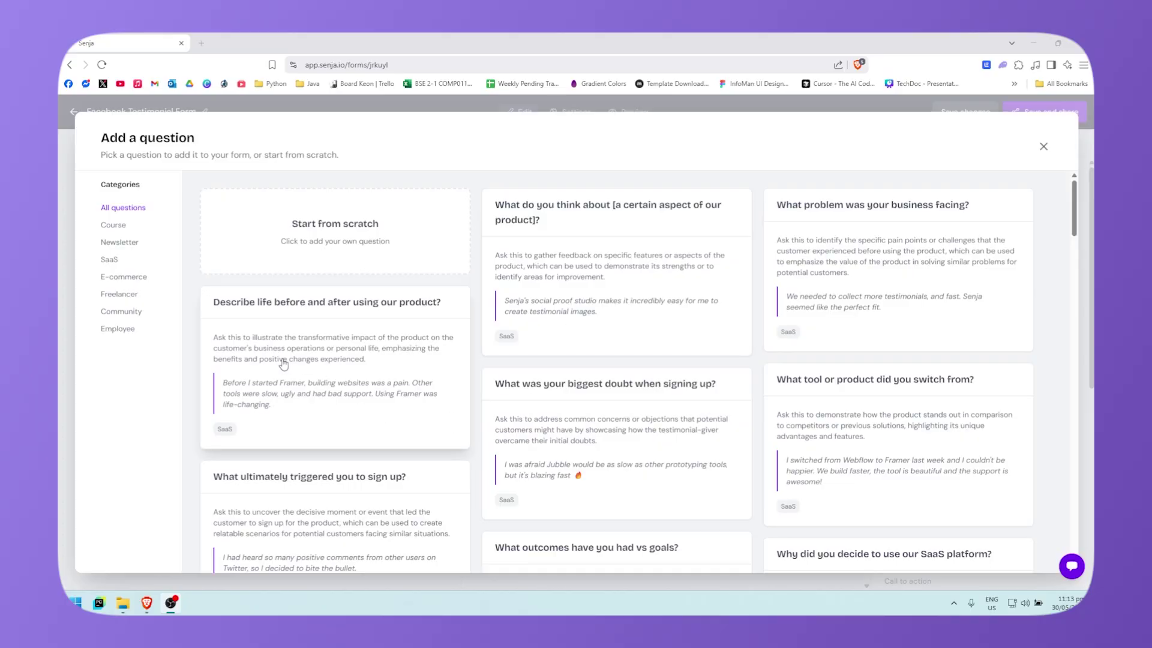
click(113, 224)
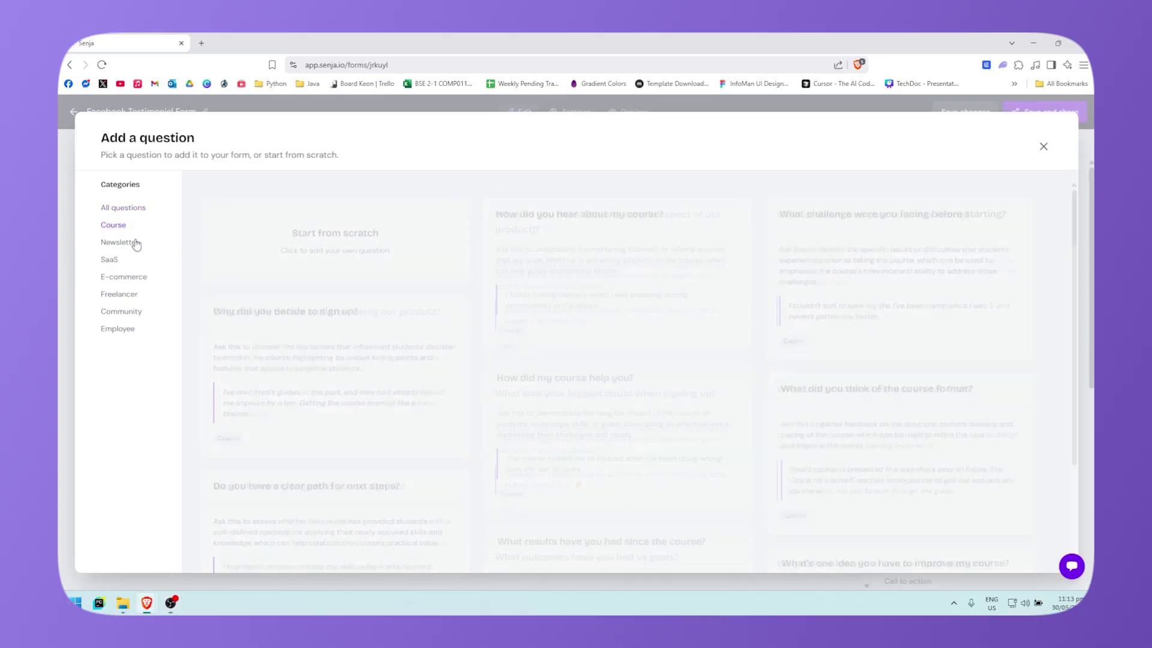
click(126, 278)
click(120, 331)
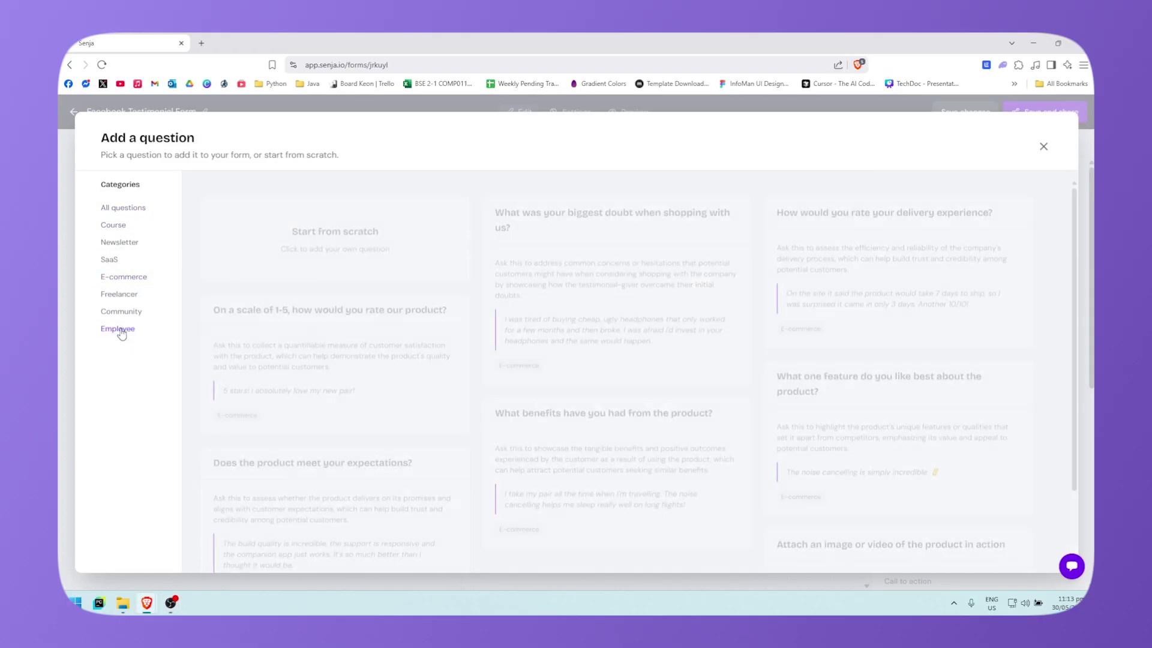
click(126, 313)
click(128, 297)
click(131, 279)
click(108, 261)
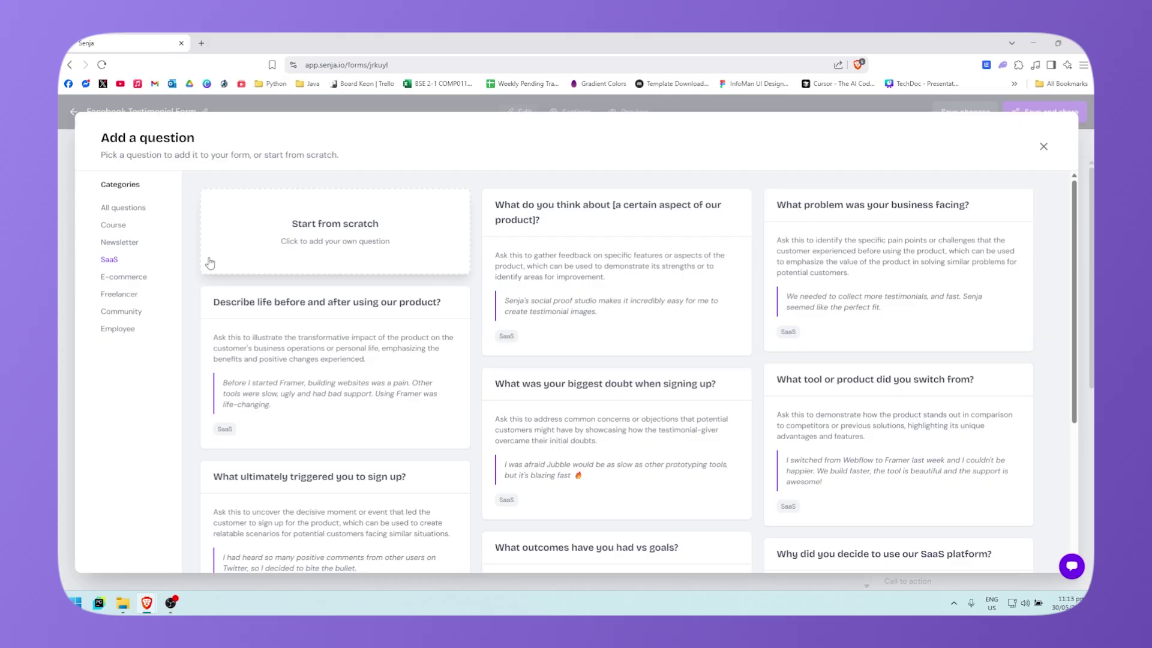
click(126, 243)
click(123, 225)
click(138, 208)
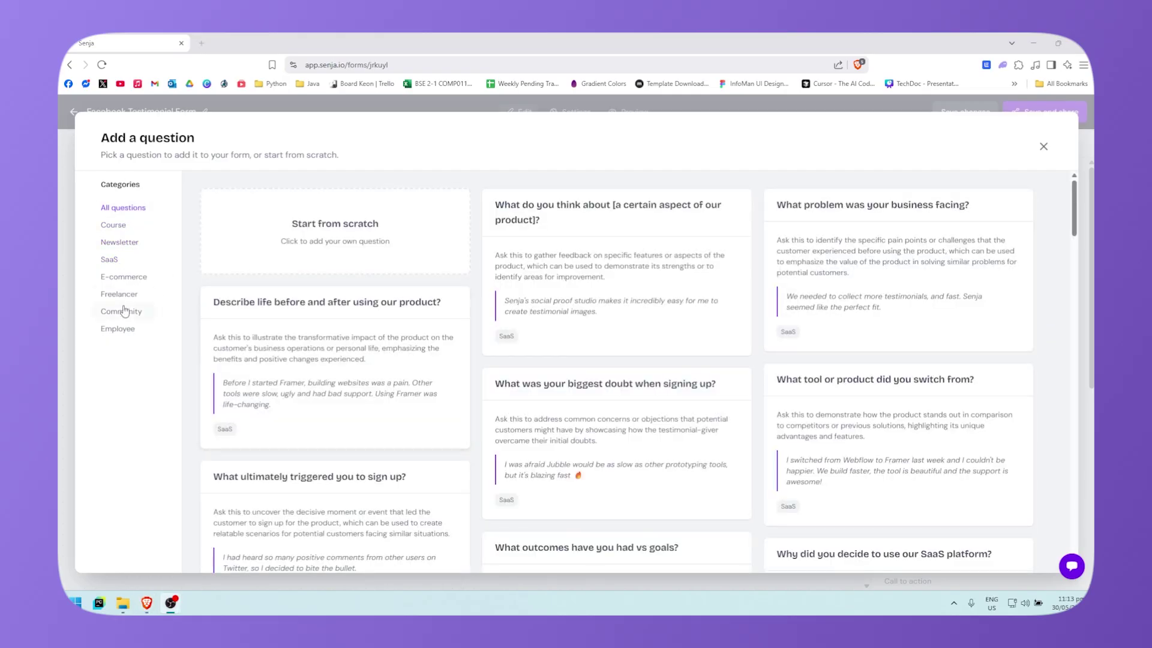
scroll(216, 283, down, 4)
scroll(216, 283, up, 4)
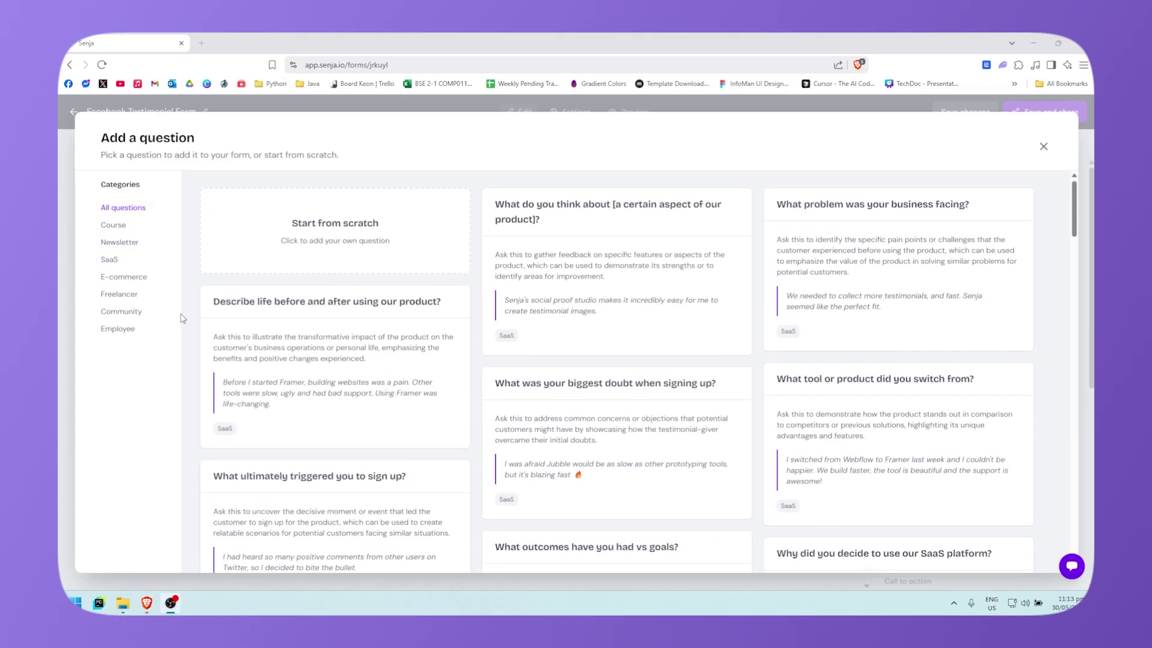
Compare the suggested questions from the Newsletter, Course, SaaS, E-commerce, Freelancer, Community and Employee categories, and close the library without adding one
click(126, 242)
click(122, 226)
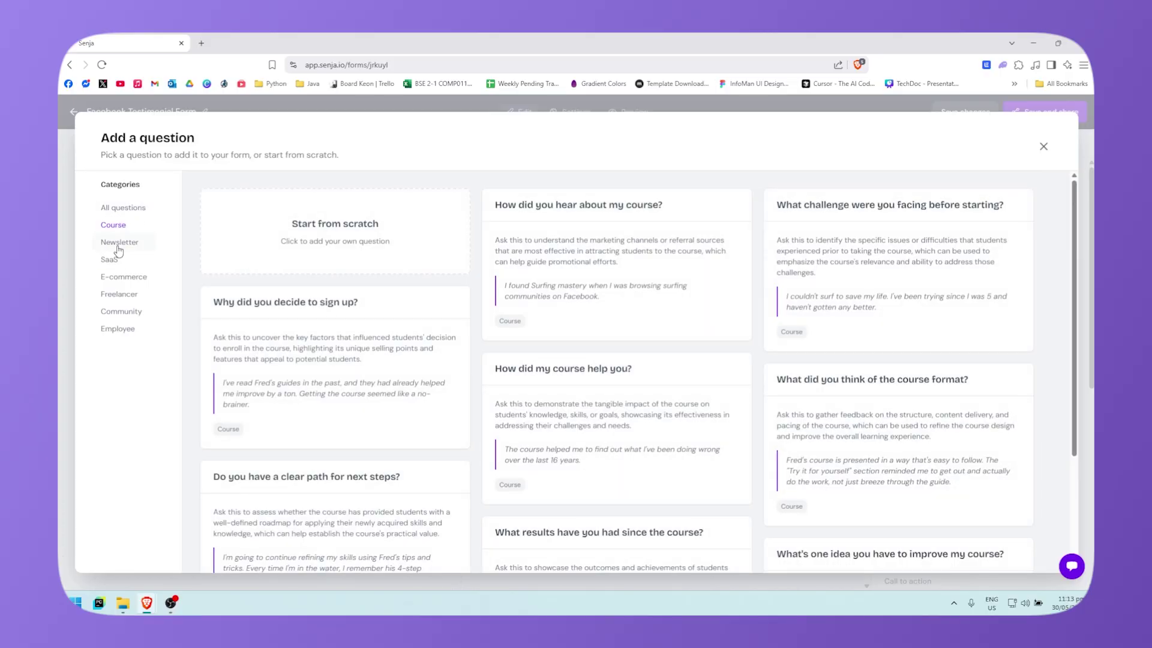
click(120, 243)
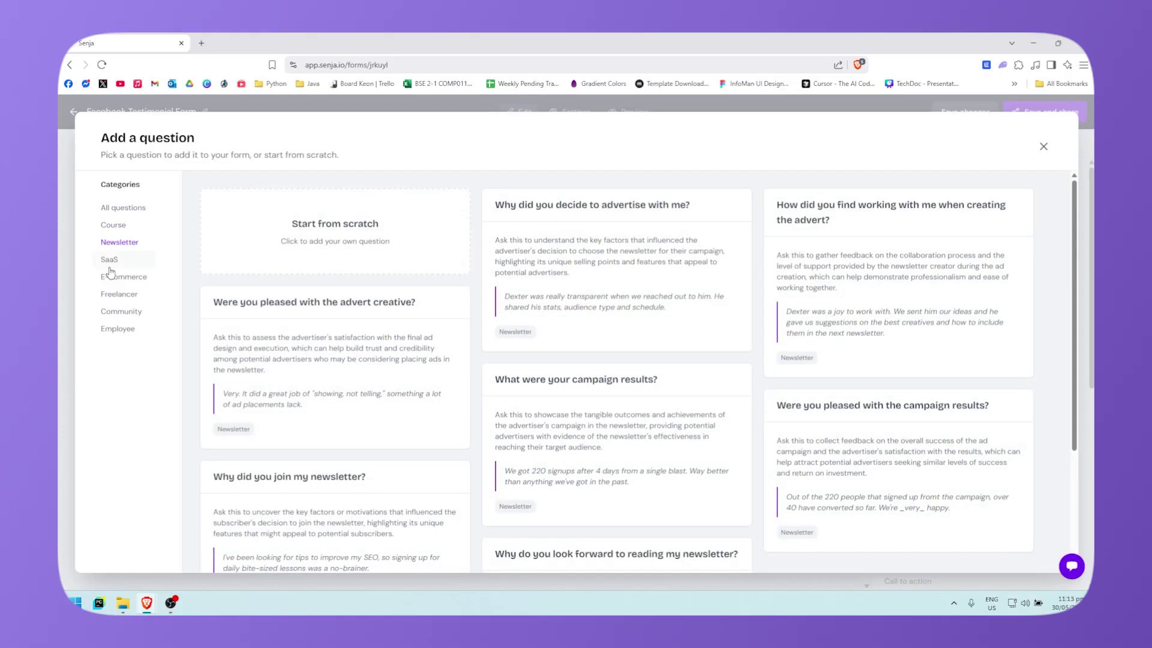
click(114, 260)
click(124, 276)
click(132, 294)
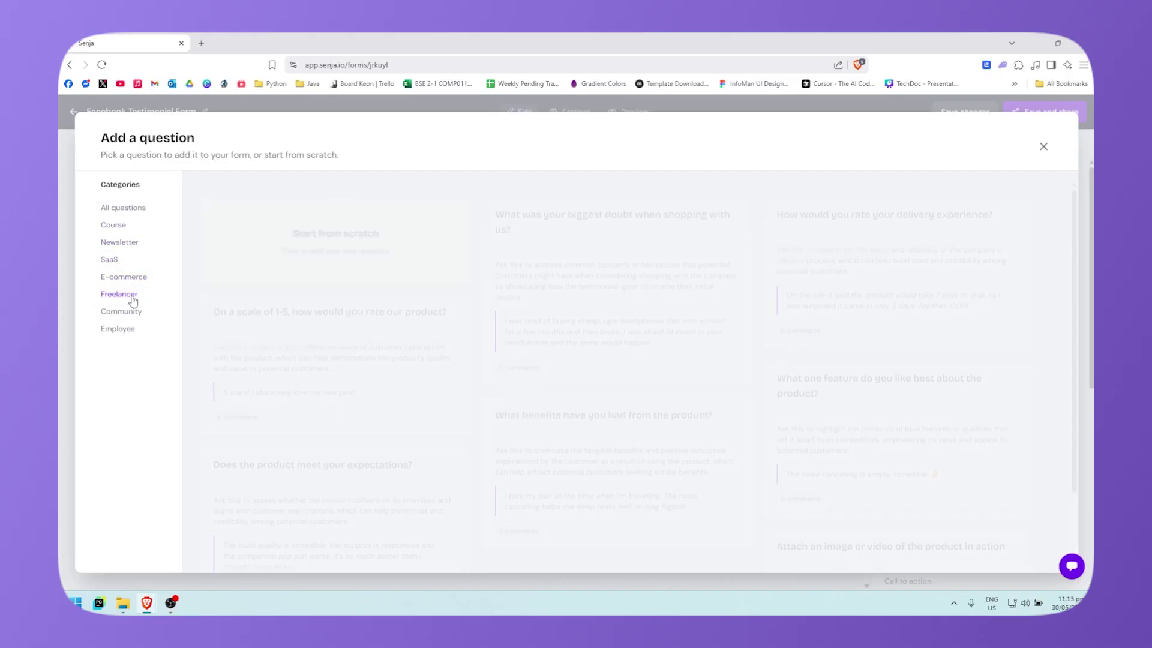
click(137, 313)
click(115, 328)
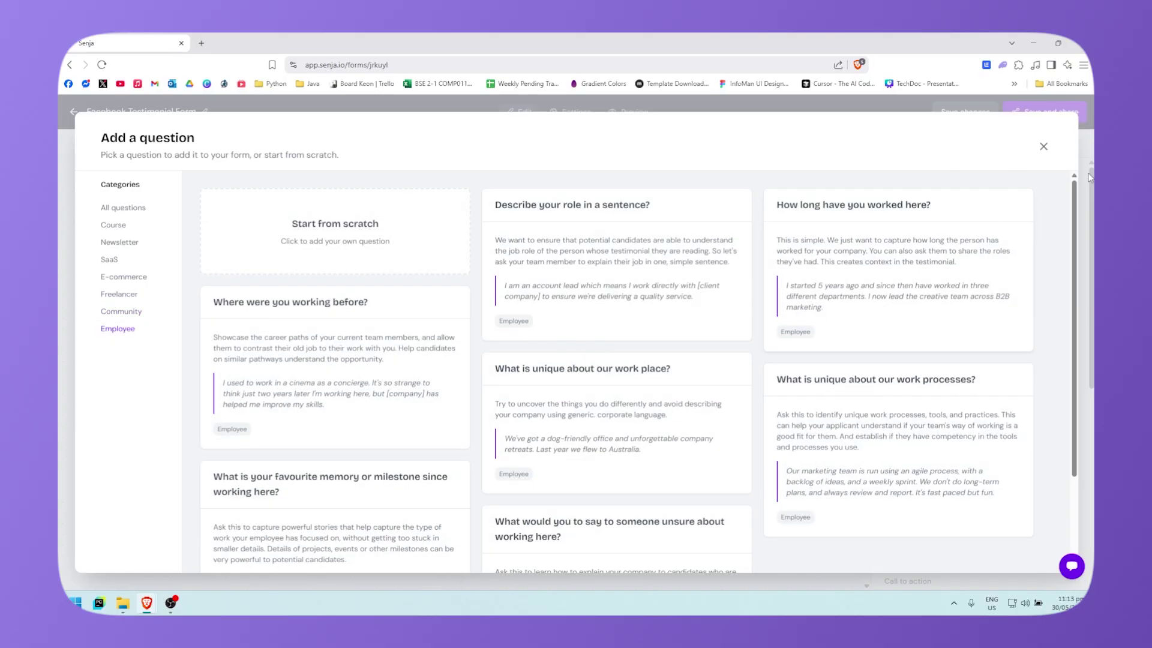
click(1043, 146)
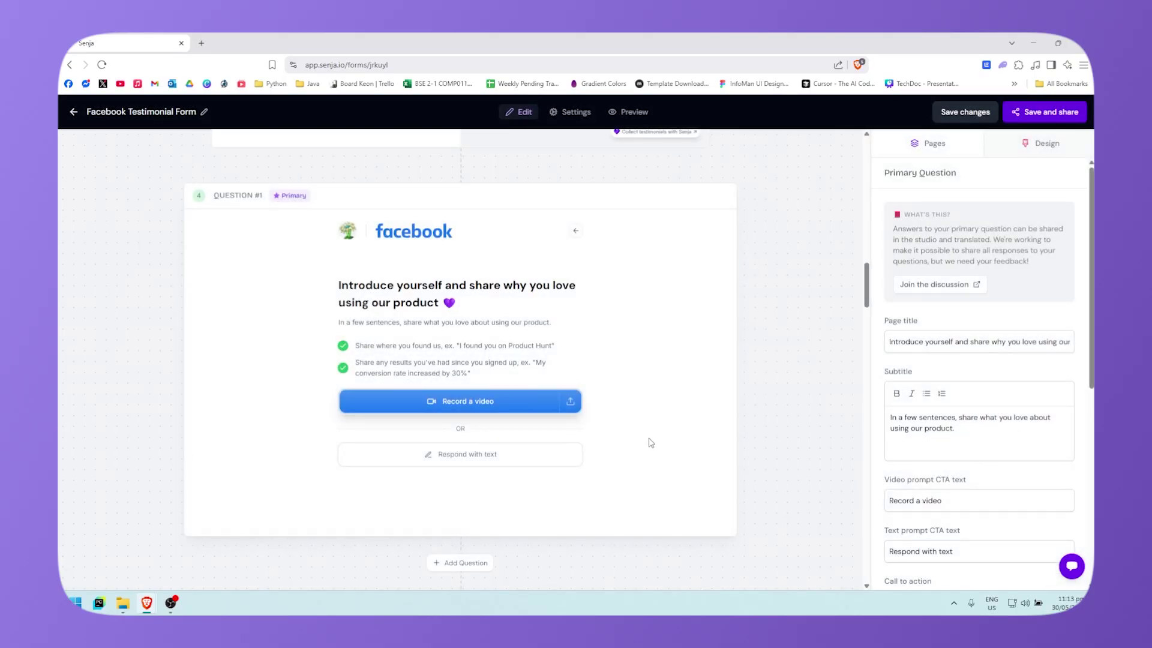
Review the form's remaining pages, including the negative feedback page and the primary question
scroll(660, 442, down, 5)
scroll(684, 438, up, 15)
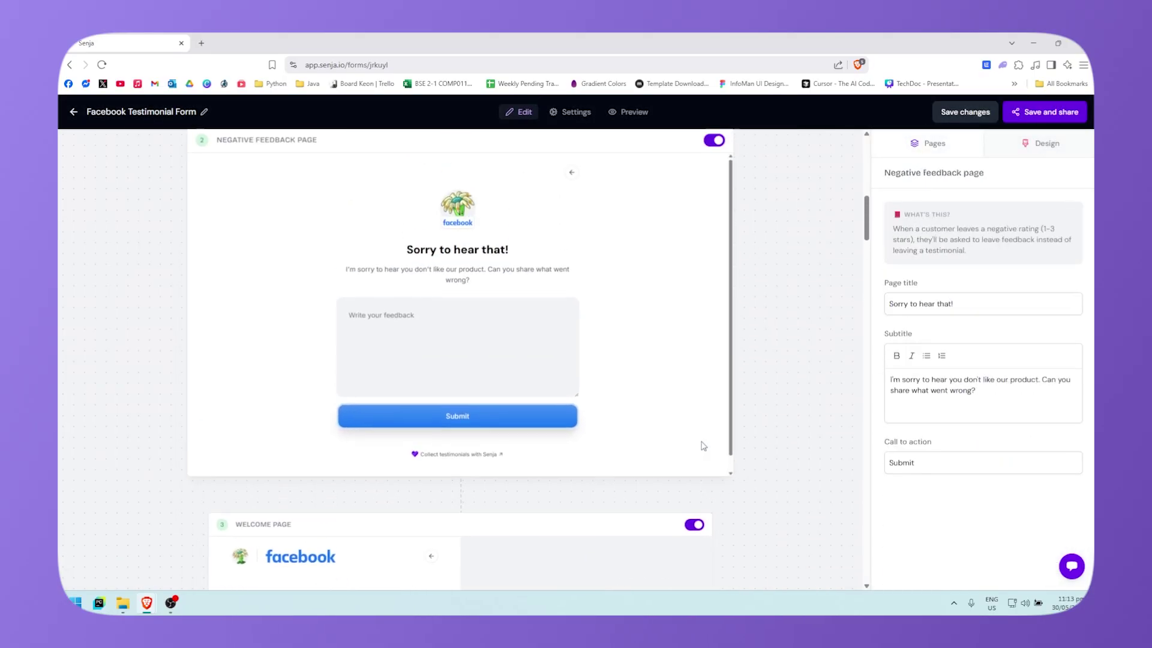
scroll(689, 447, up, 3)
scroll(684, 439, down, 3)
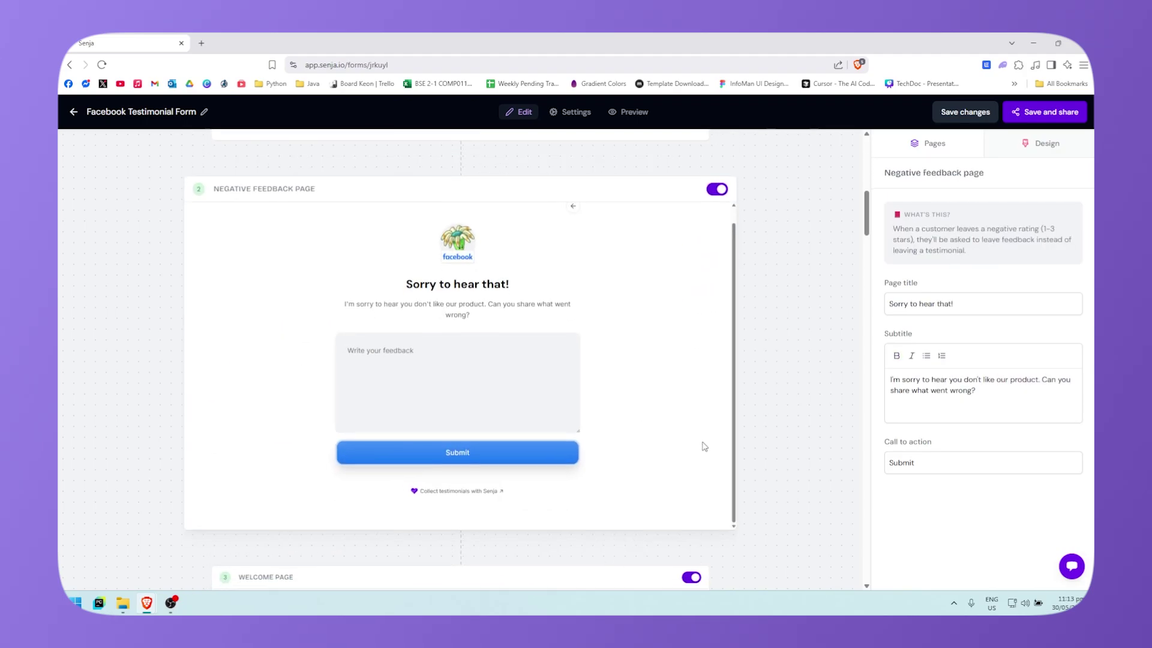
scroll(705, 447, down, 6)
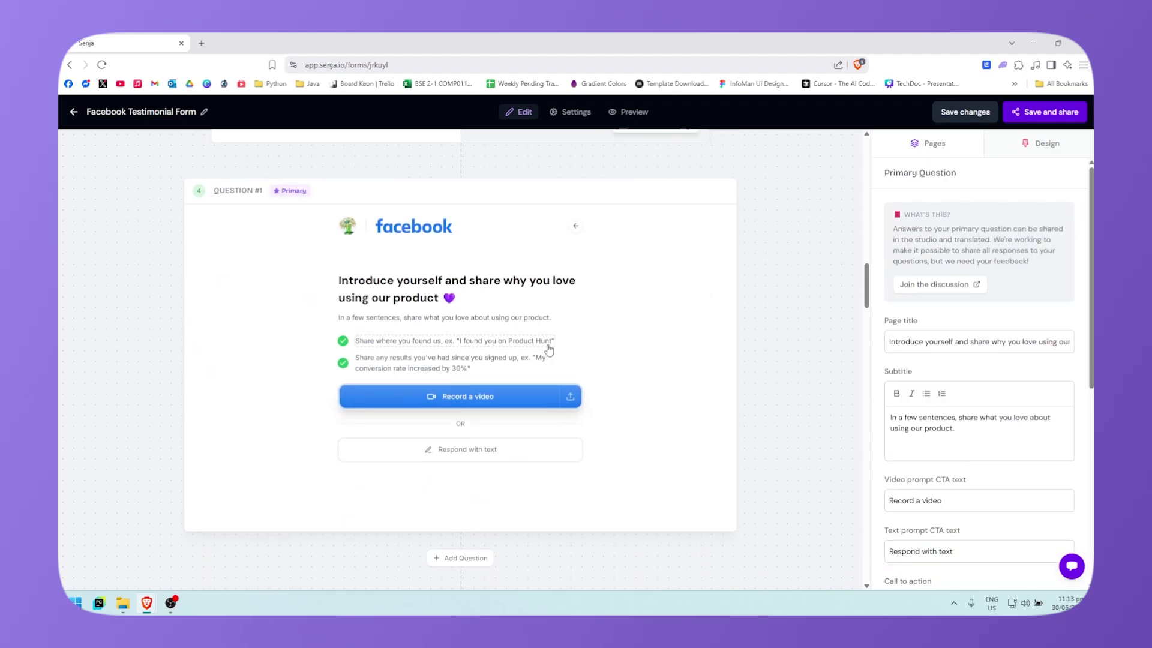
scroll(561, 344, down, 6)
scroll(576, 337, up, 6)
Save the form's changes and open its preview
click(641, 113)
click(521, 114)
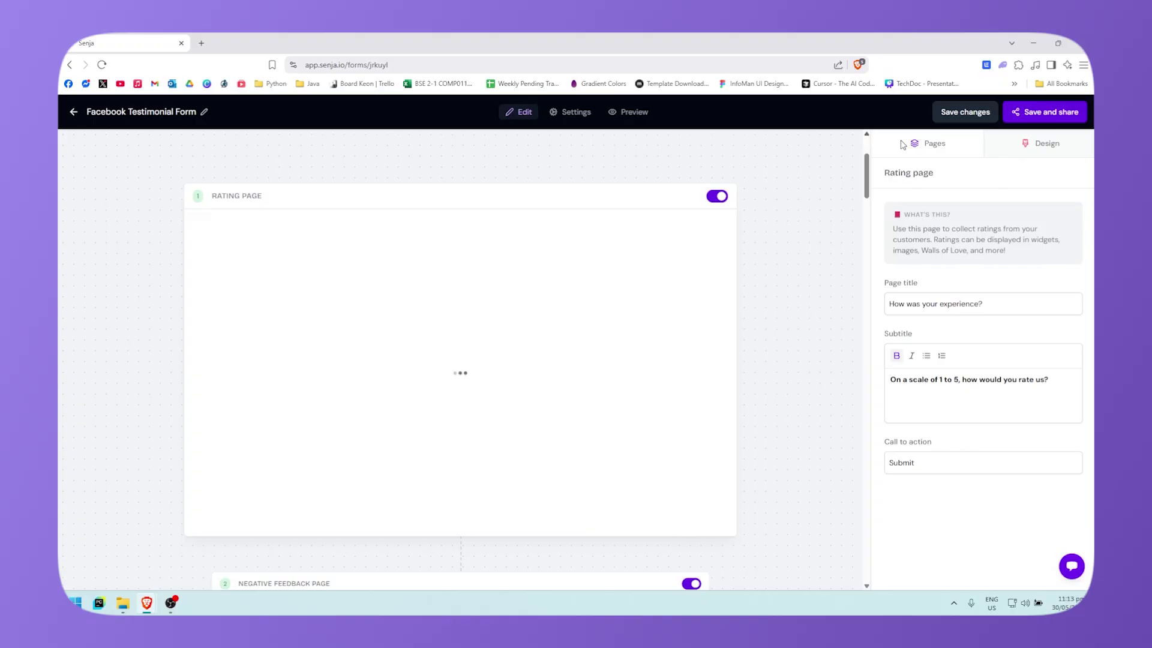
click(624, 114)
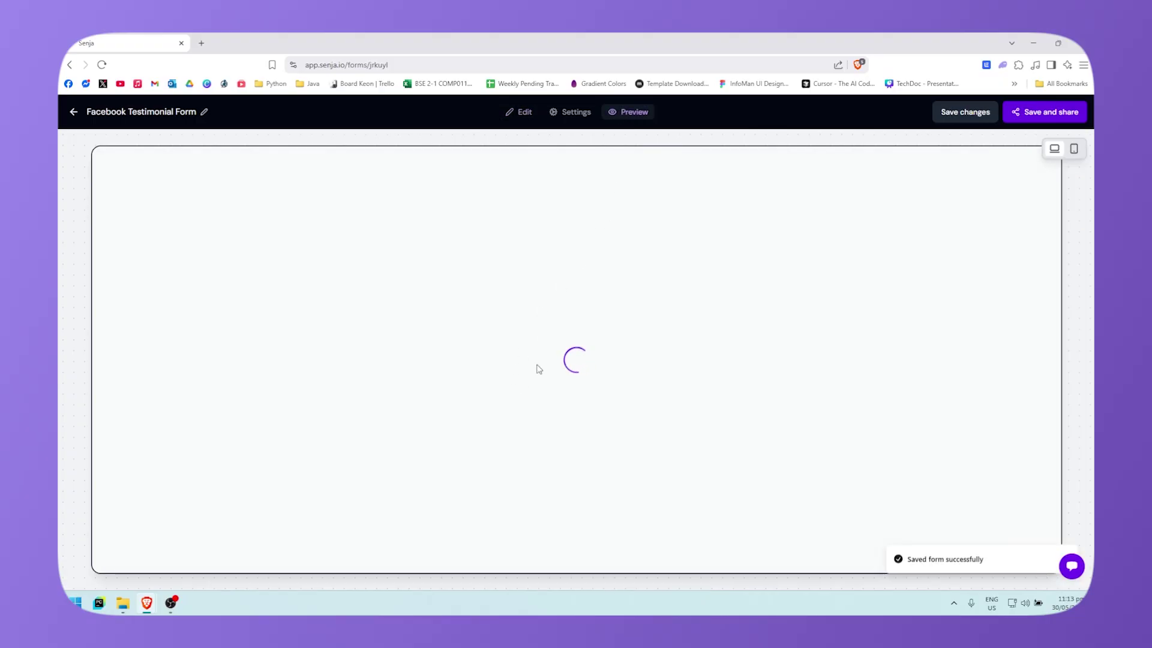
Submit a one-star rating in the preview to check the negative feedback page, and return to the rating page
click(514, 359)
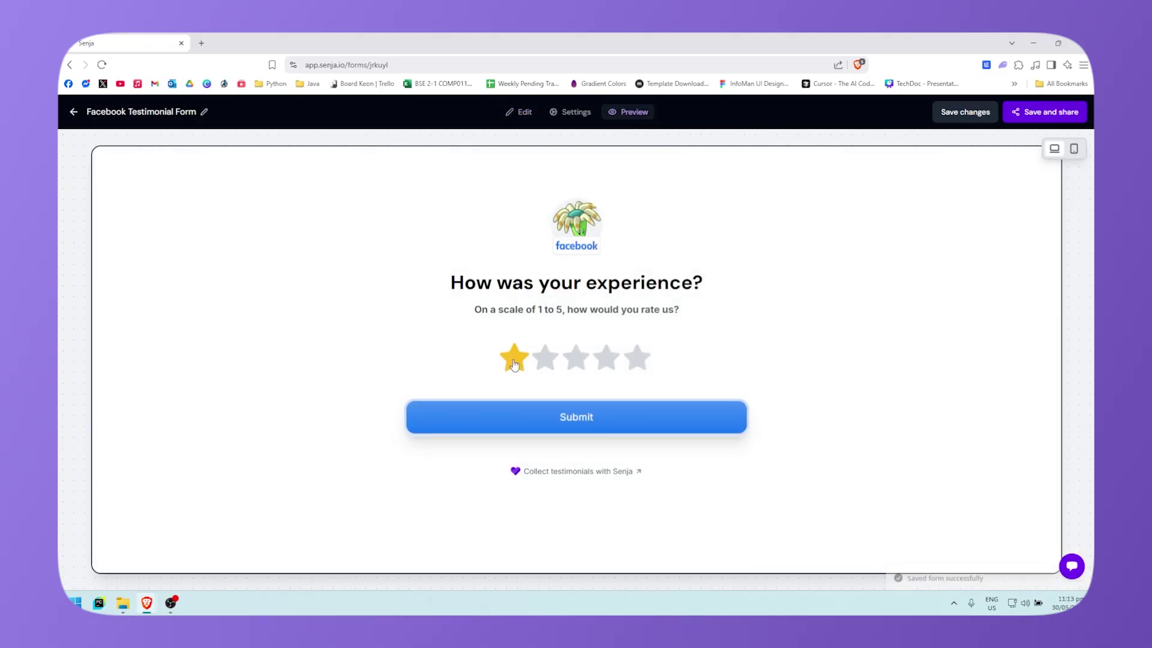
click(595, 430)
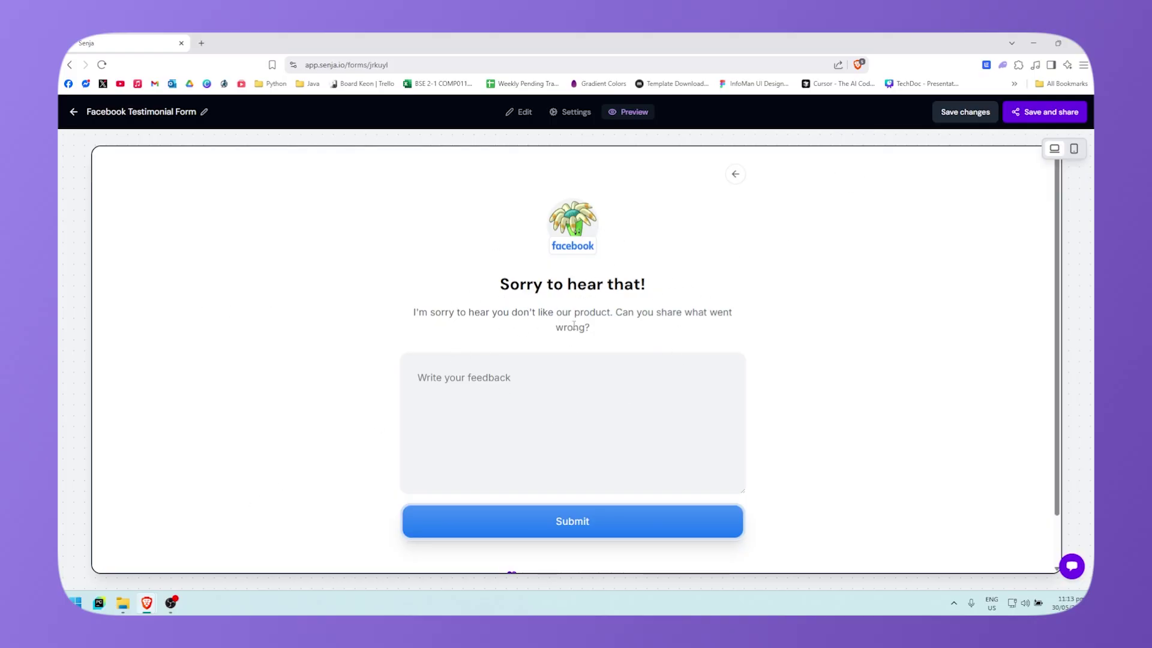
click(741, 182)
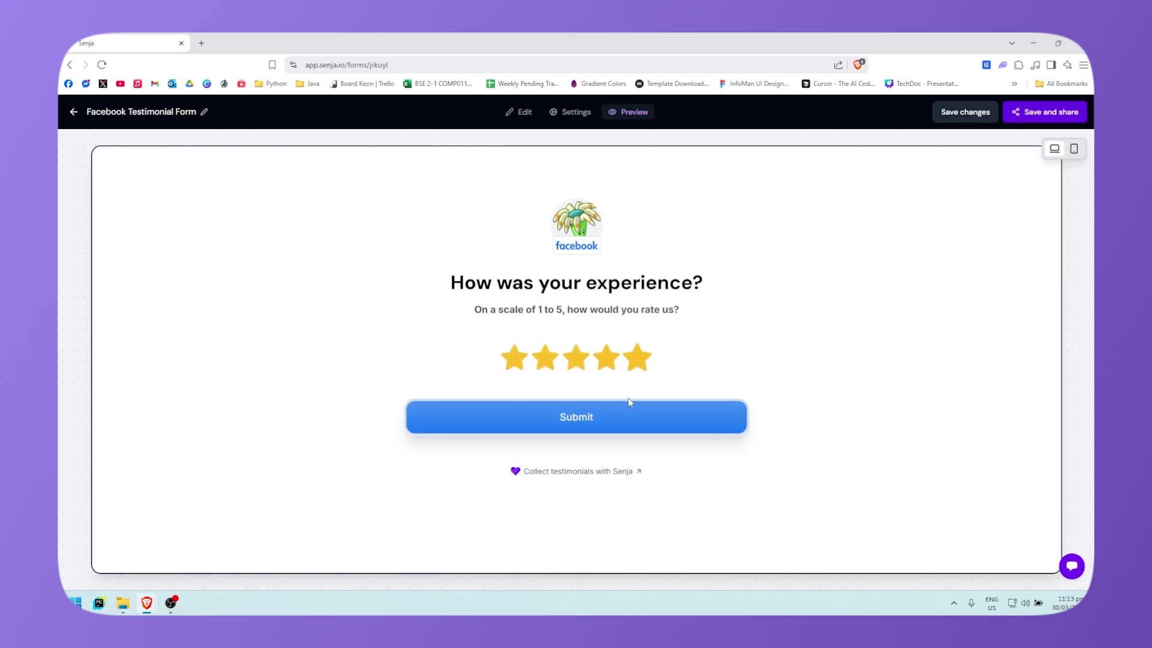
Submit a five-star rating in the preview and answer the primary question with the text "My experience was amazing!"
click(561, 420)
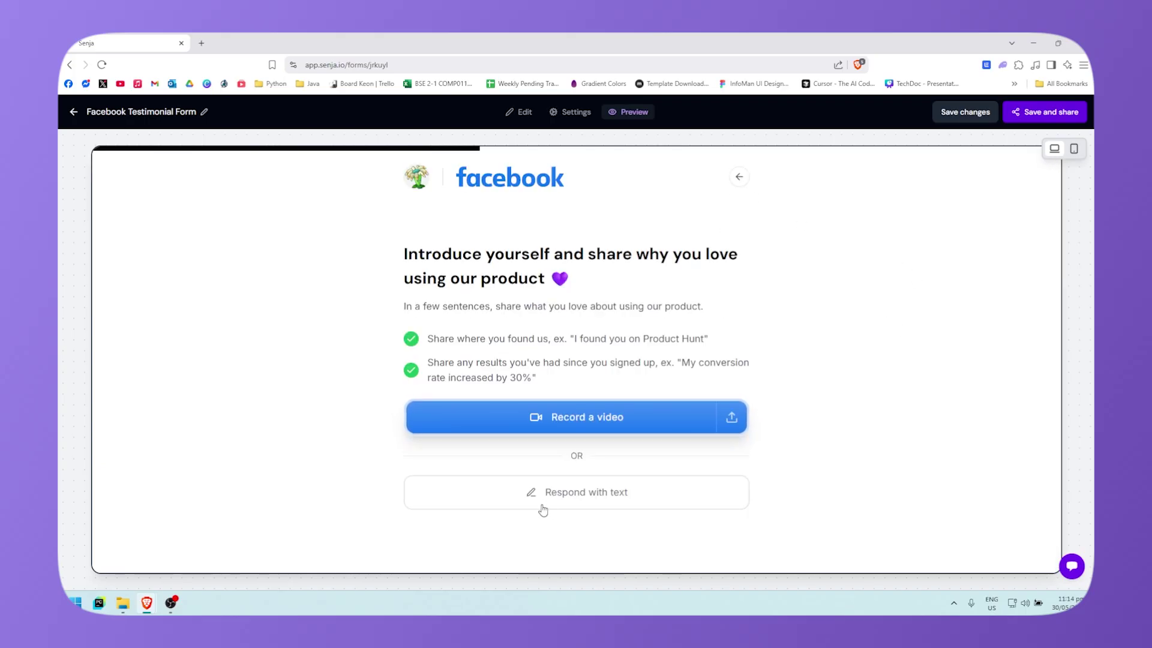
click(586, 493)
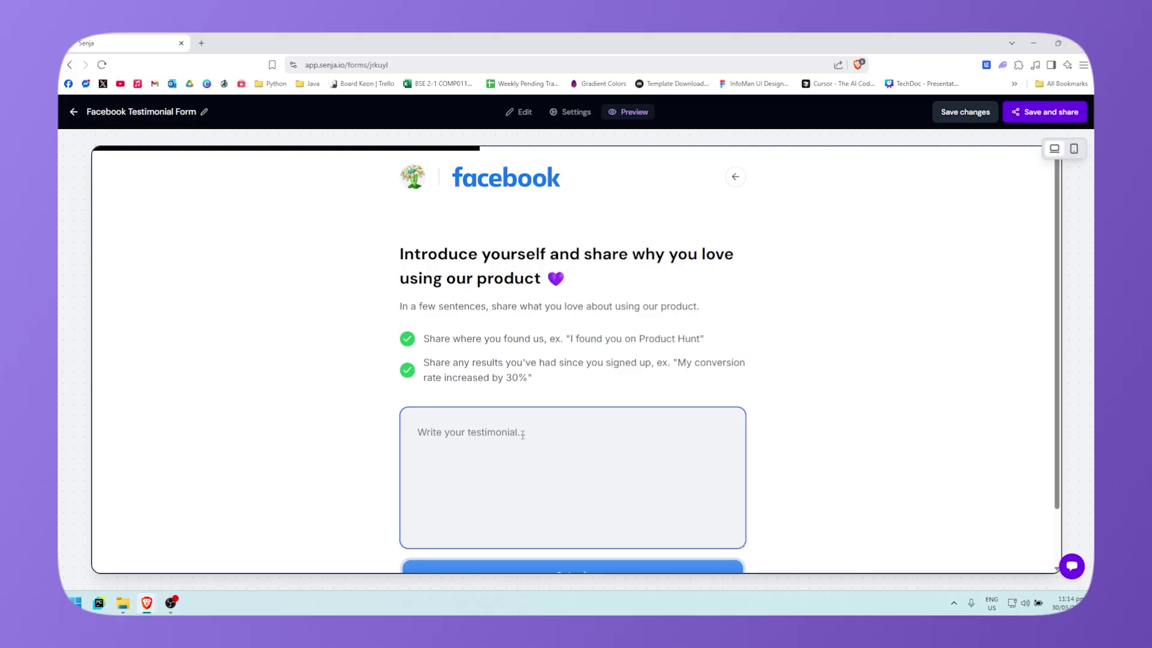
text(My e)
text(xxp)
key(BackSpace)
key(BackSpace)
scroll(606, 455, down, 2)
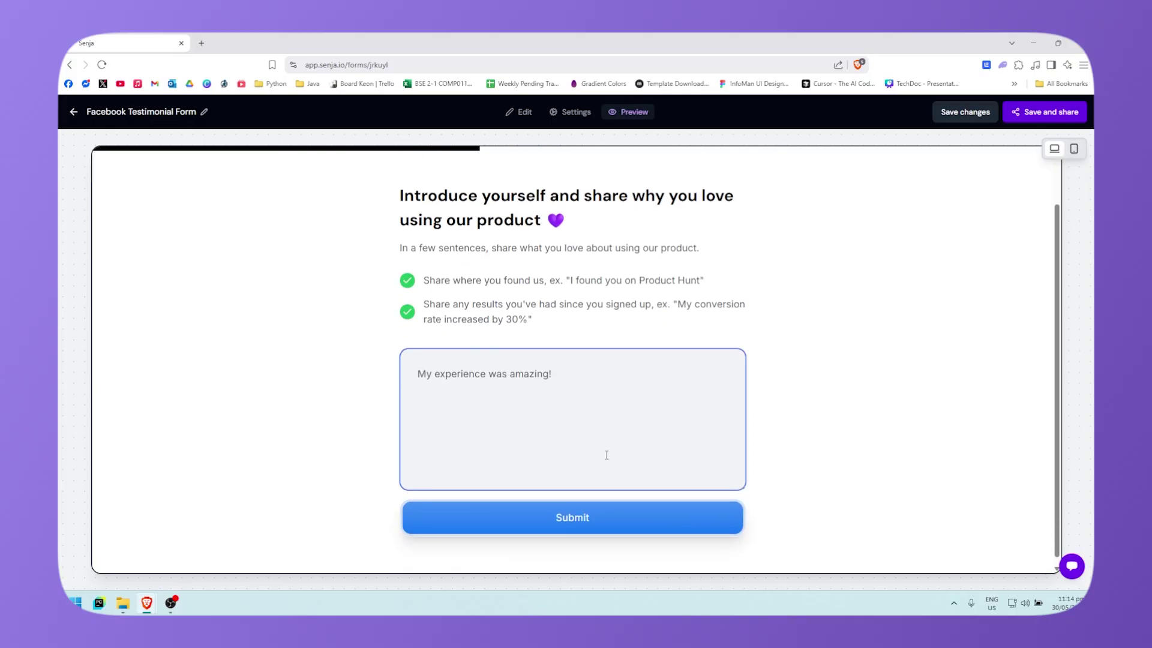
click(580, 509)
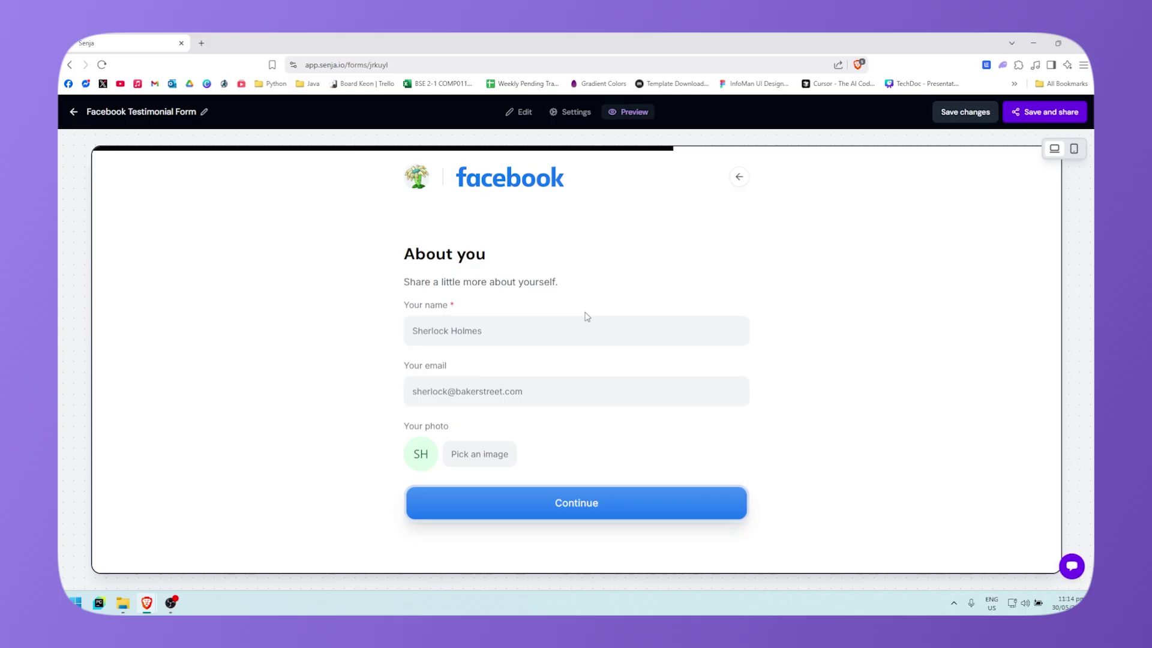
Fill in the reviewer's name and email on the About you page and continue to the final submission page
click(486, 331)
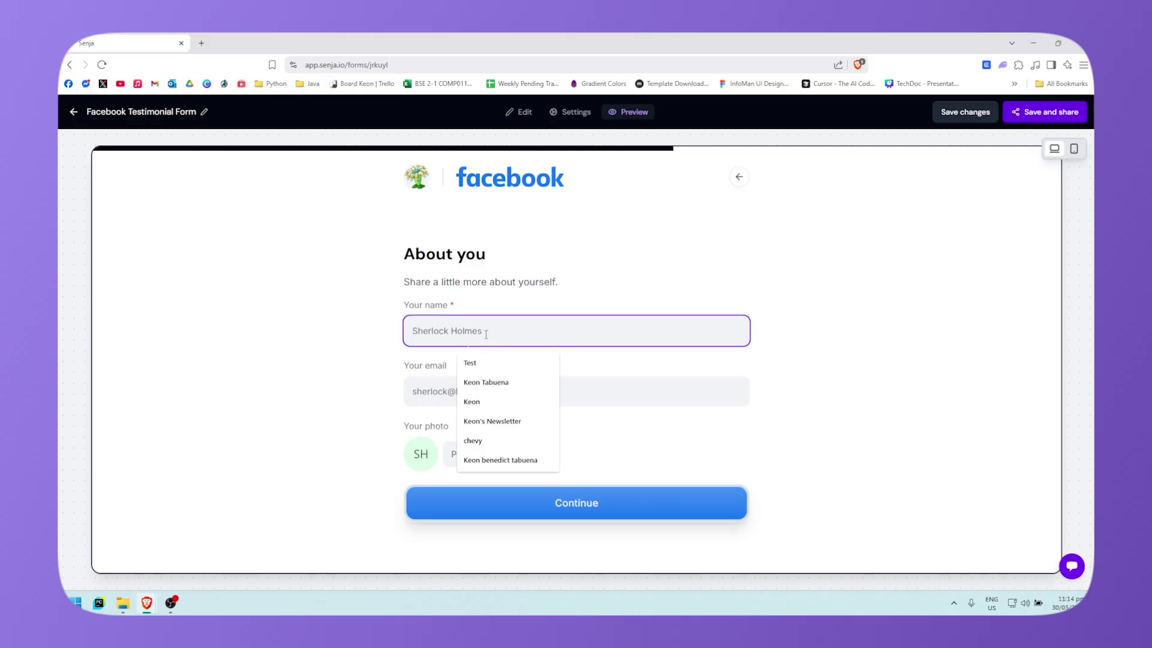
click(486, 382)
click(437, 393)
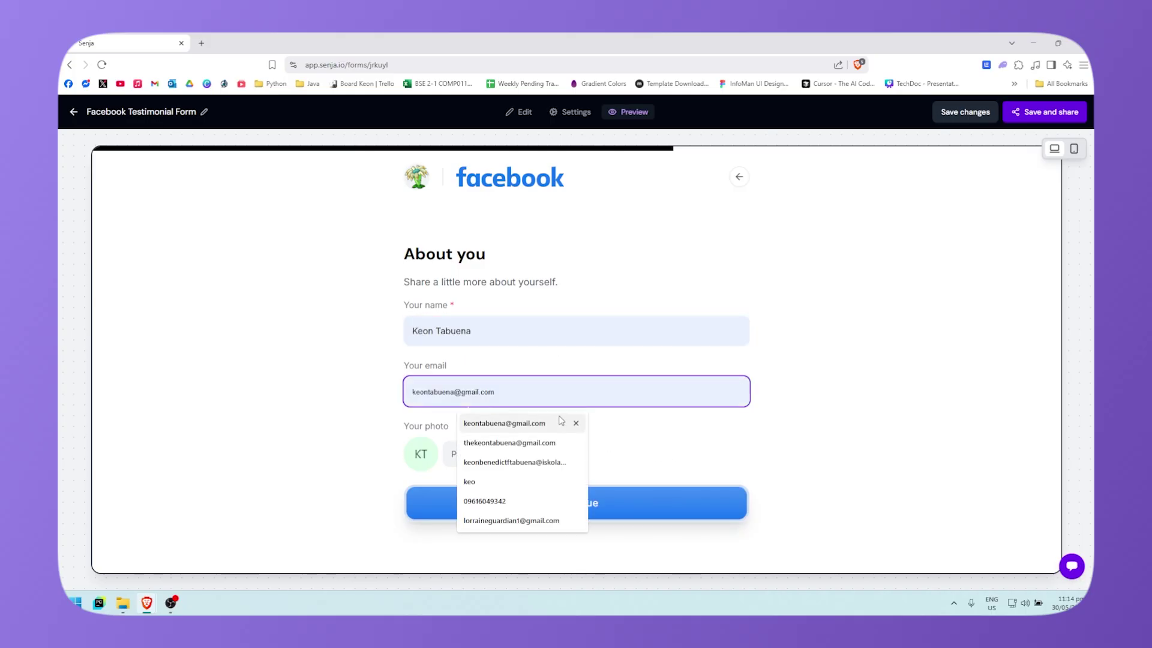
click(529, 424)
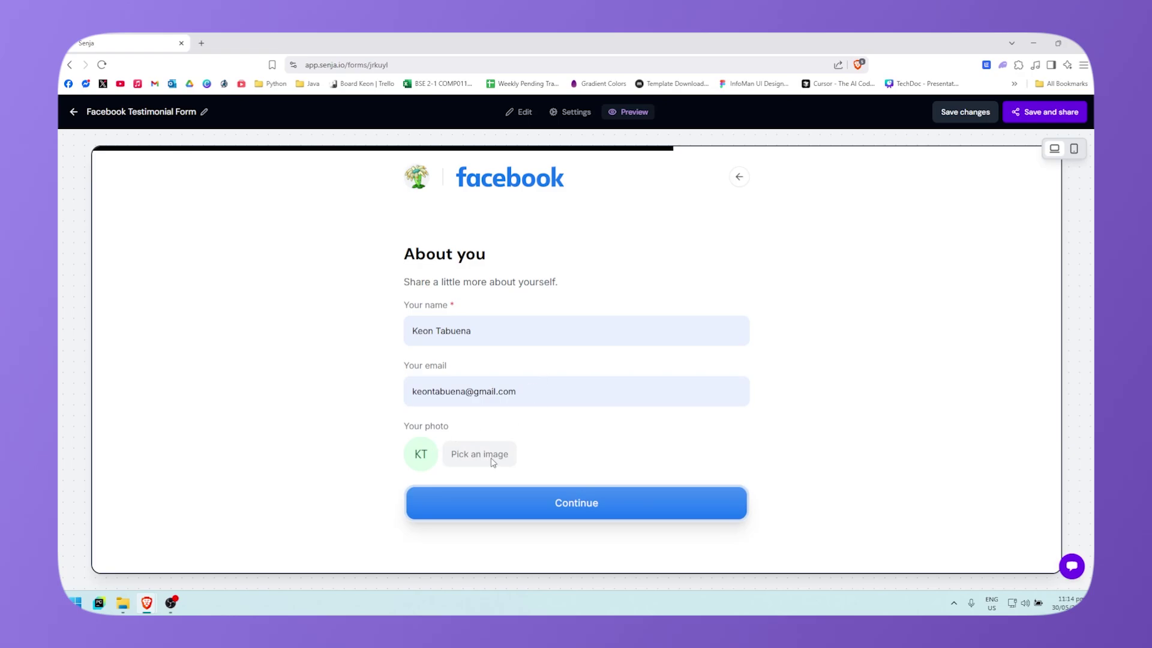
click(622, 506)
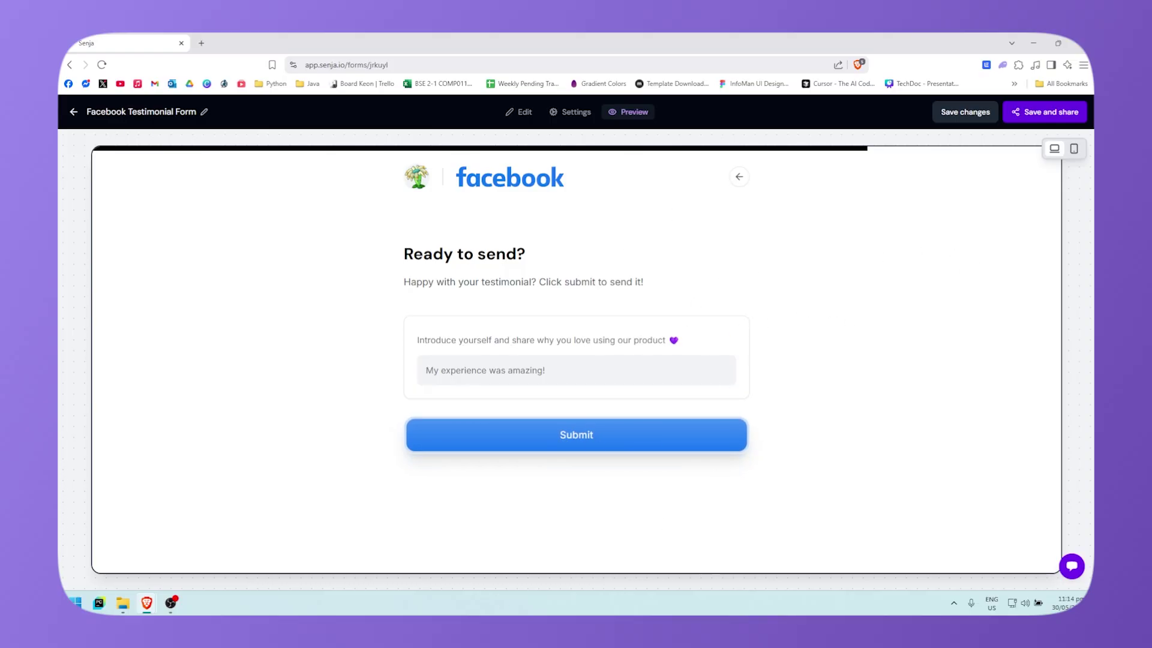
Show the preview in mobile size and go back through the form to its welcome page
click(1074, 150)
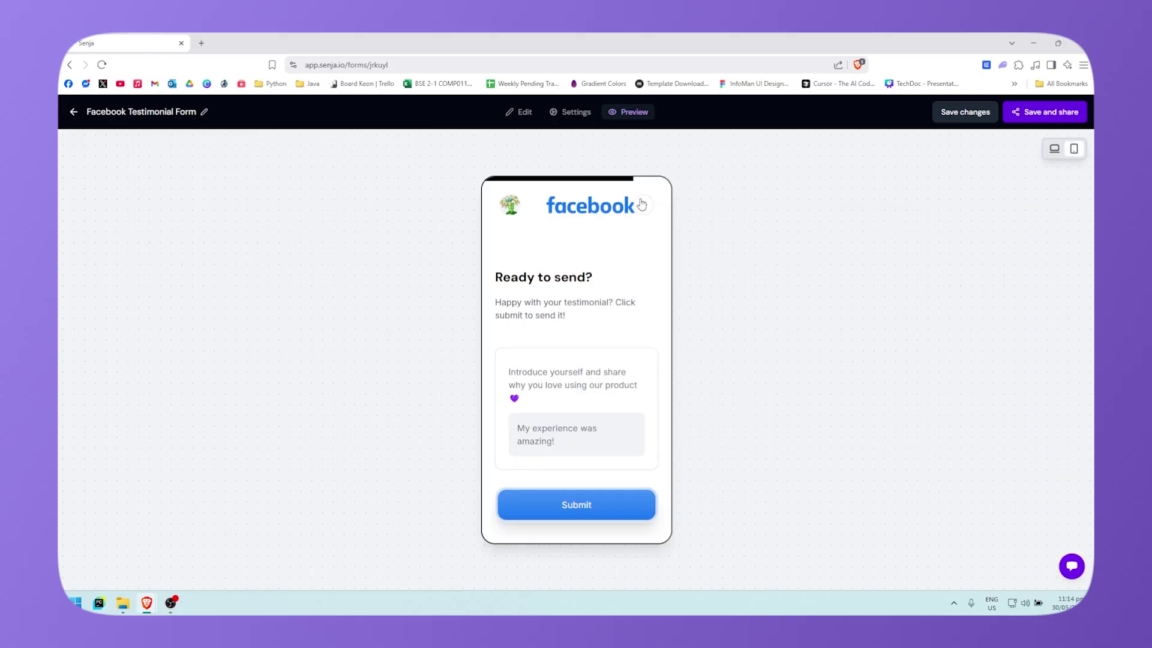
click(636, 205)
click(635, 205)
click(635, 205)
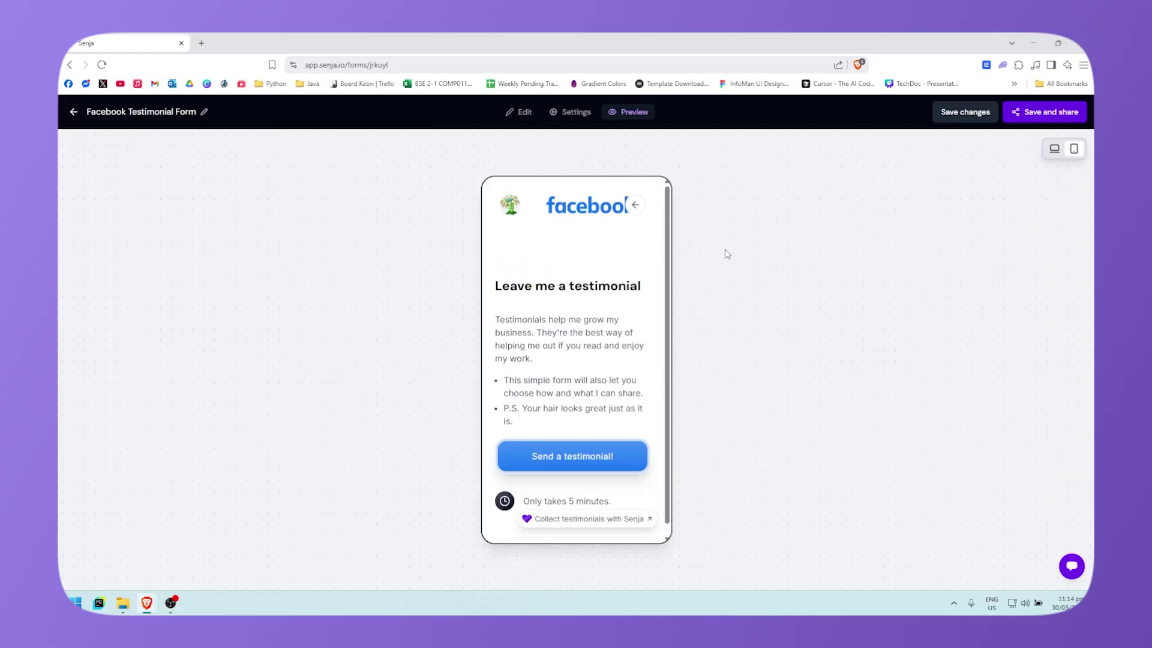
Save the form and open its sharing options to view the ways of inviting customers
click(1051, 114)
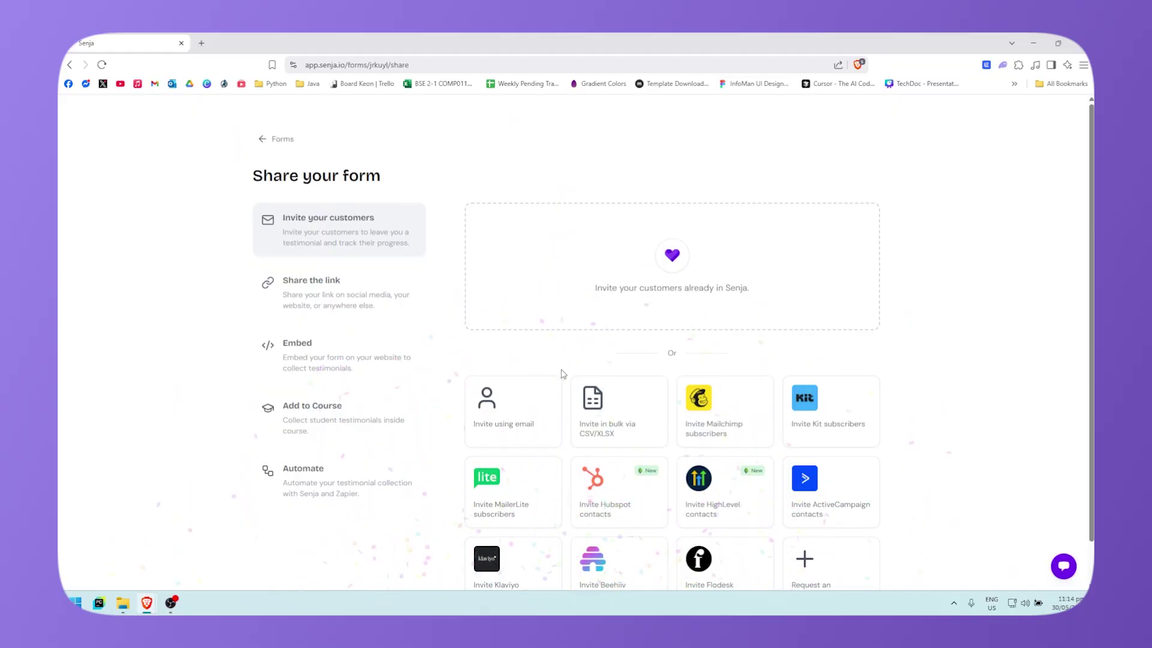
scroll(564, 374, down, 1)
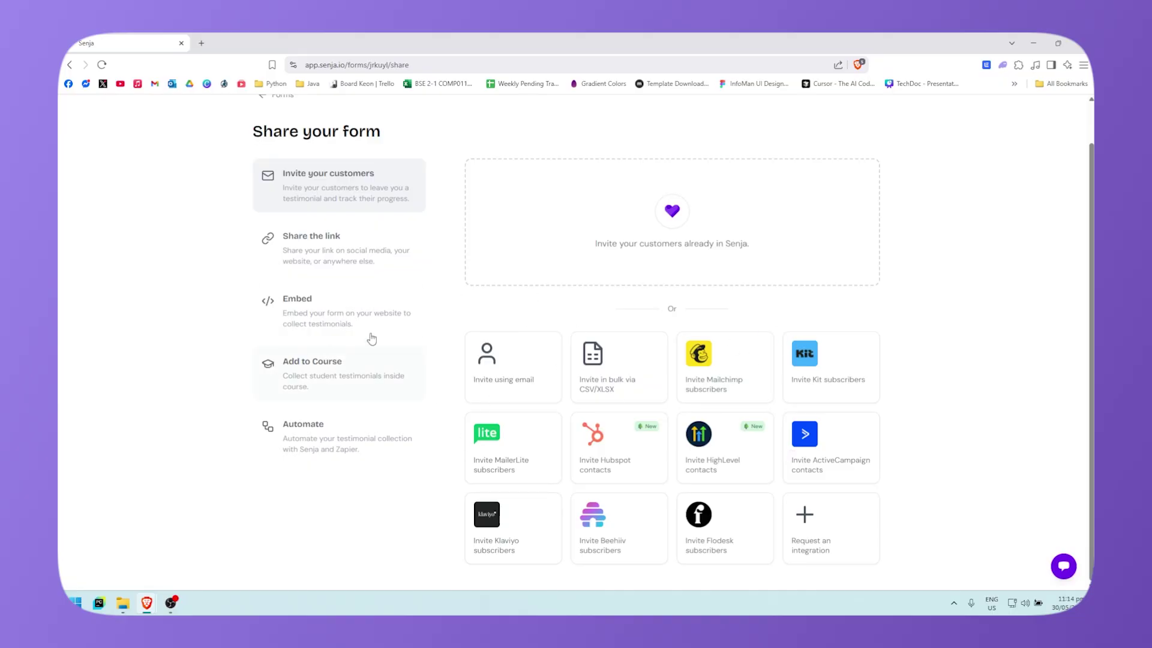
click(171, 603)
Check the integration request page, close it, and display the form's link-sharing options
click(804, 514)
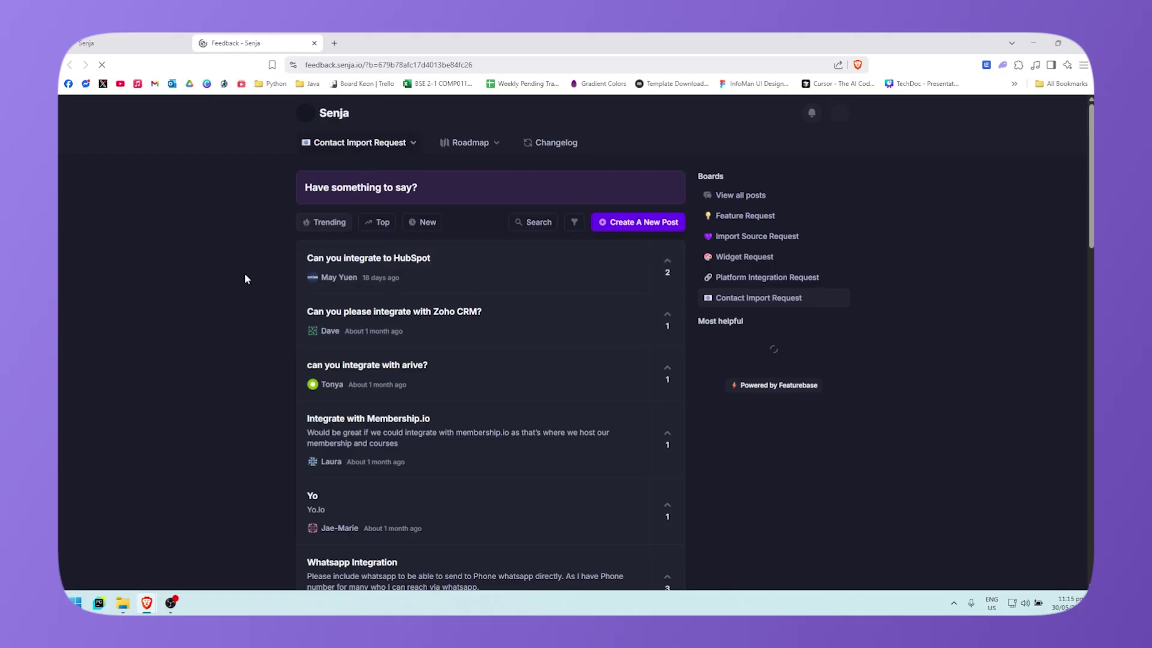
key(ctrl+w)
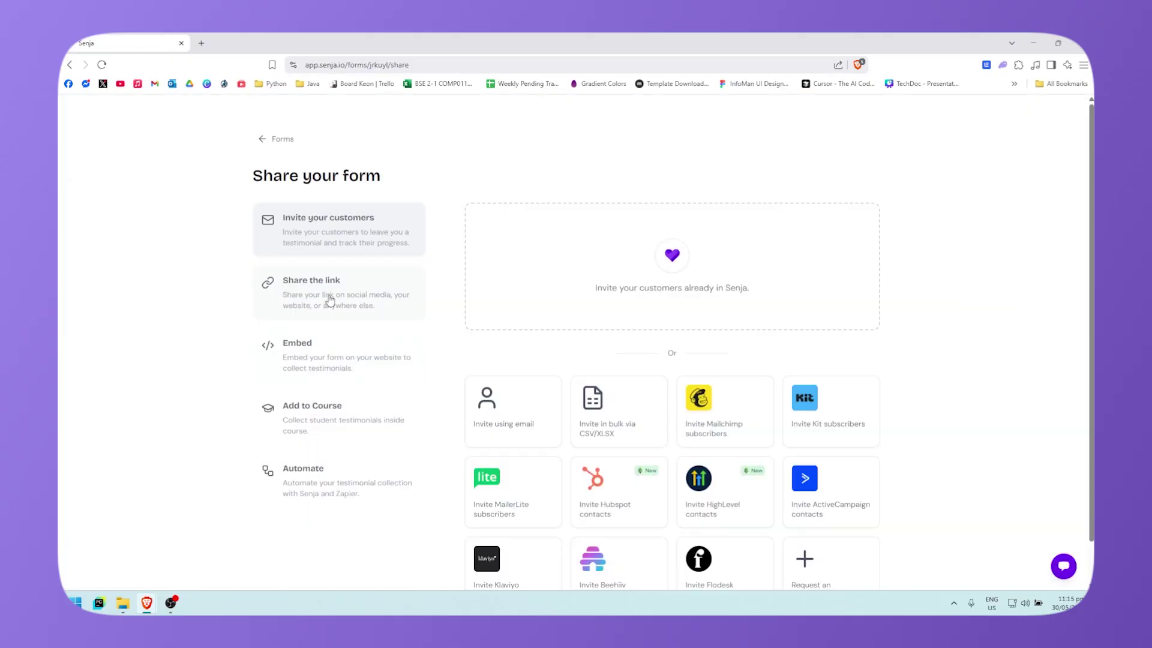
click(326, 304)
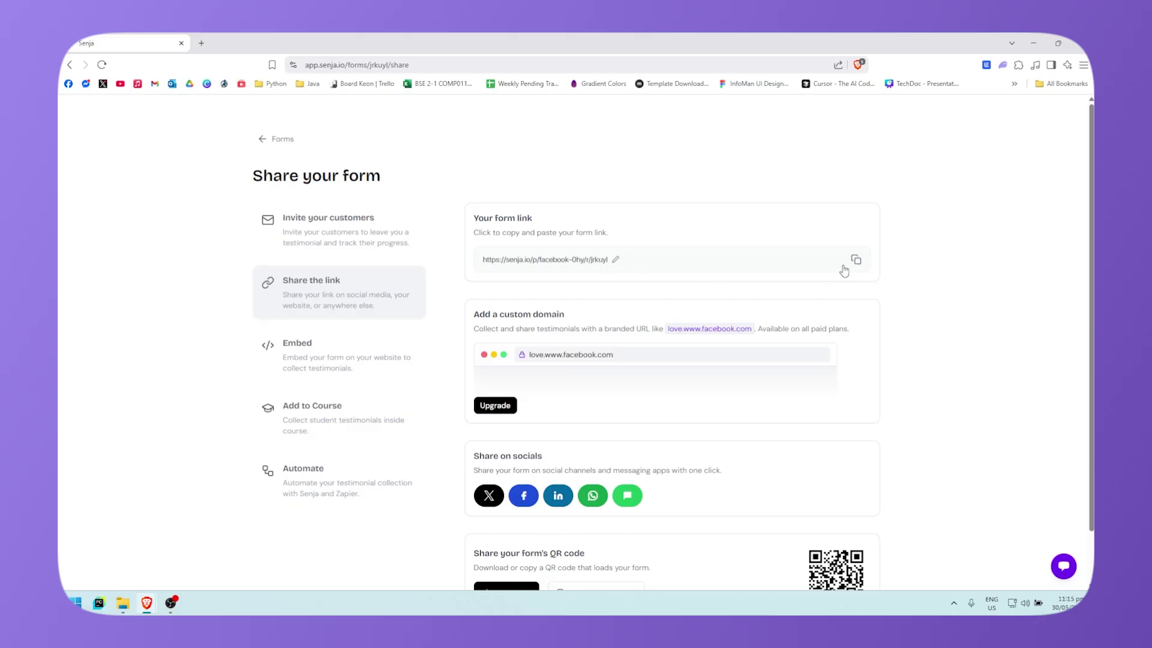
Look over the form's link-sharing options, and display its embed options with the Unstyled embed style selected
scroll(577, 320, down, 1)
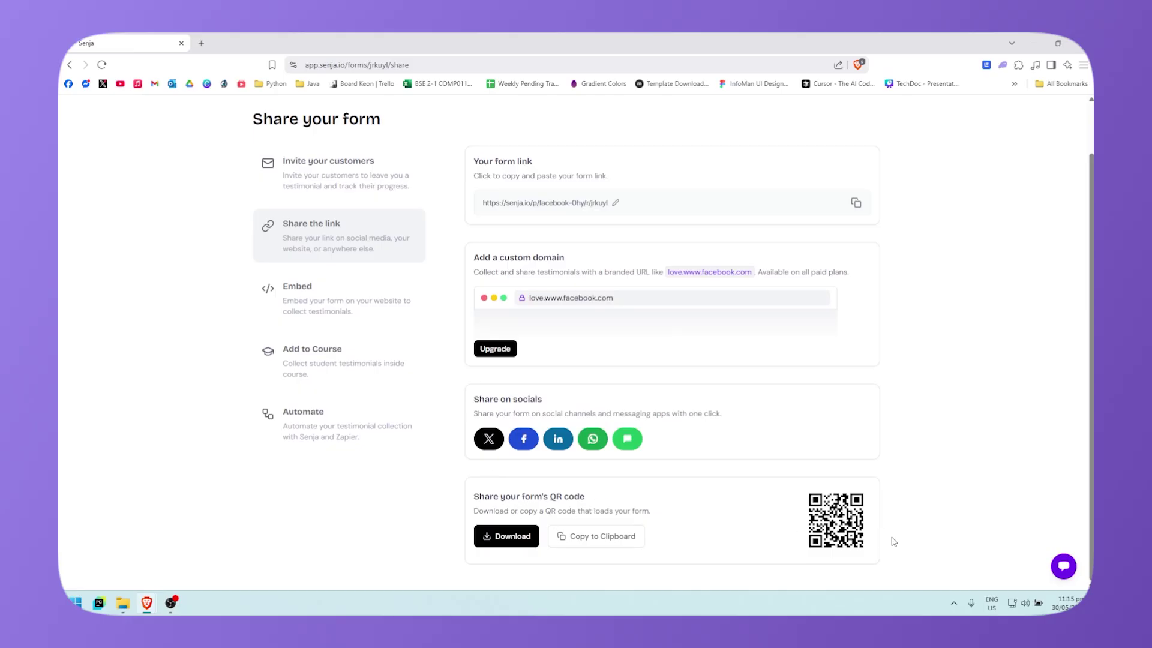
key(alt+Tab)
click(373, 301)
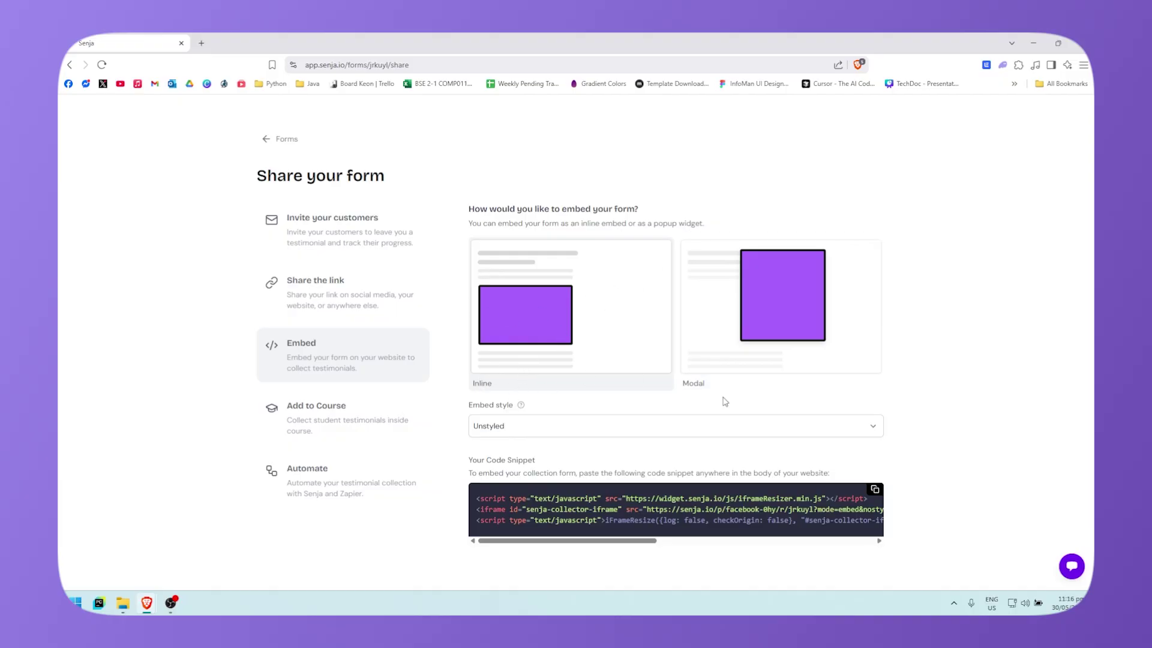
click(507, 426)
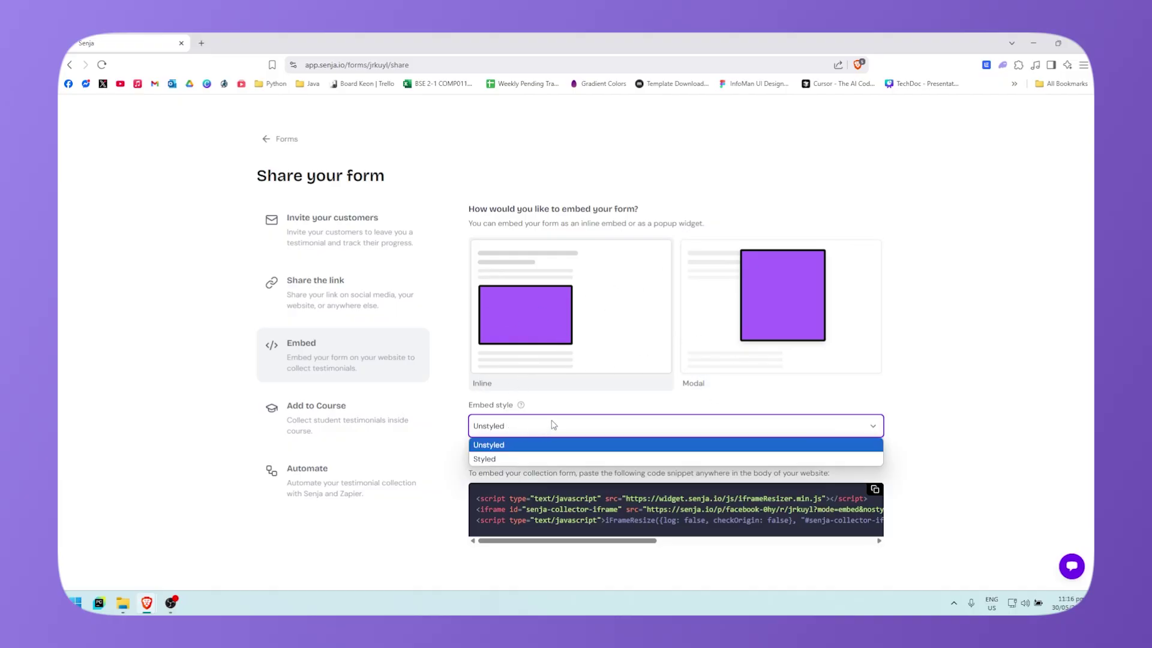
click(528, 444)
Check the form's Add to Course embed code and its Zapier automation options, including the popular workflows
click(344, 423)
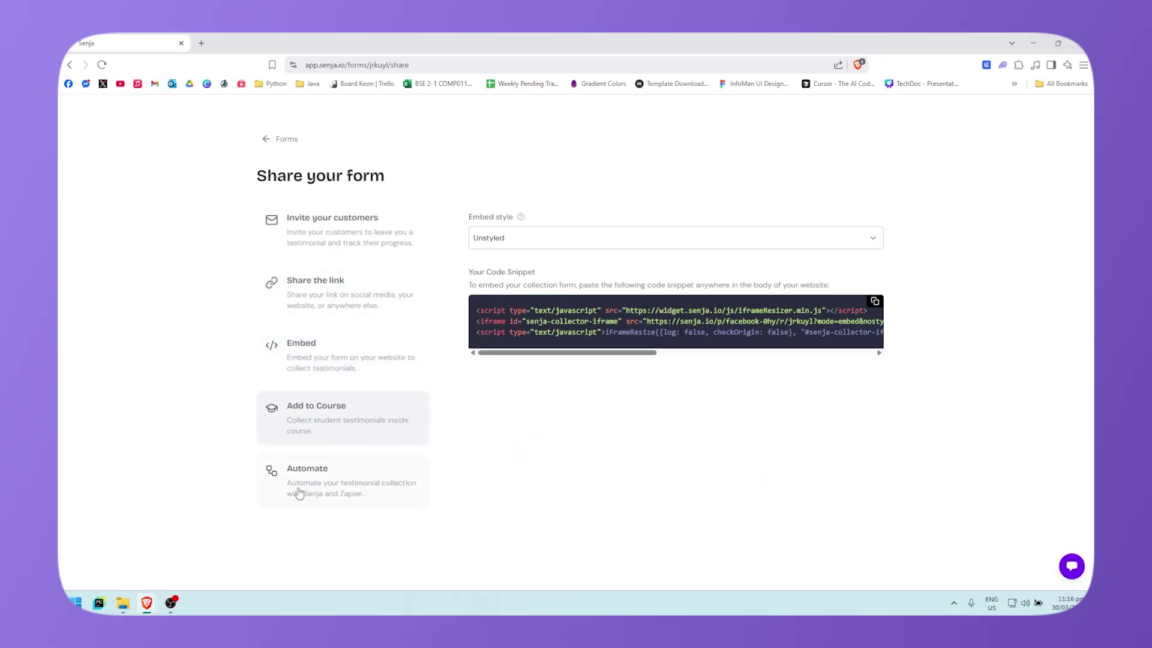
click(377, 496)
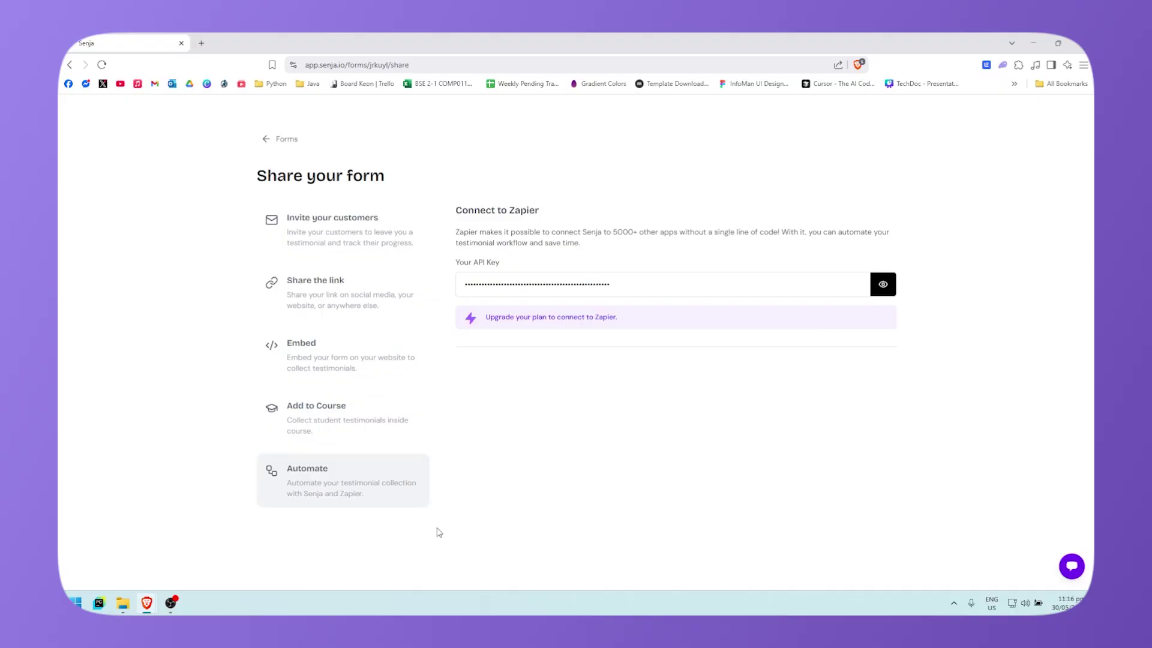
scroll(606, 324, down, 1)
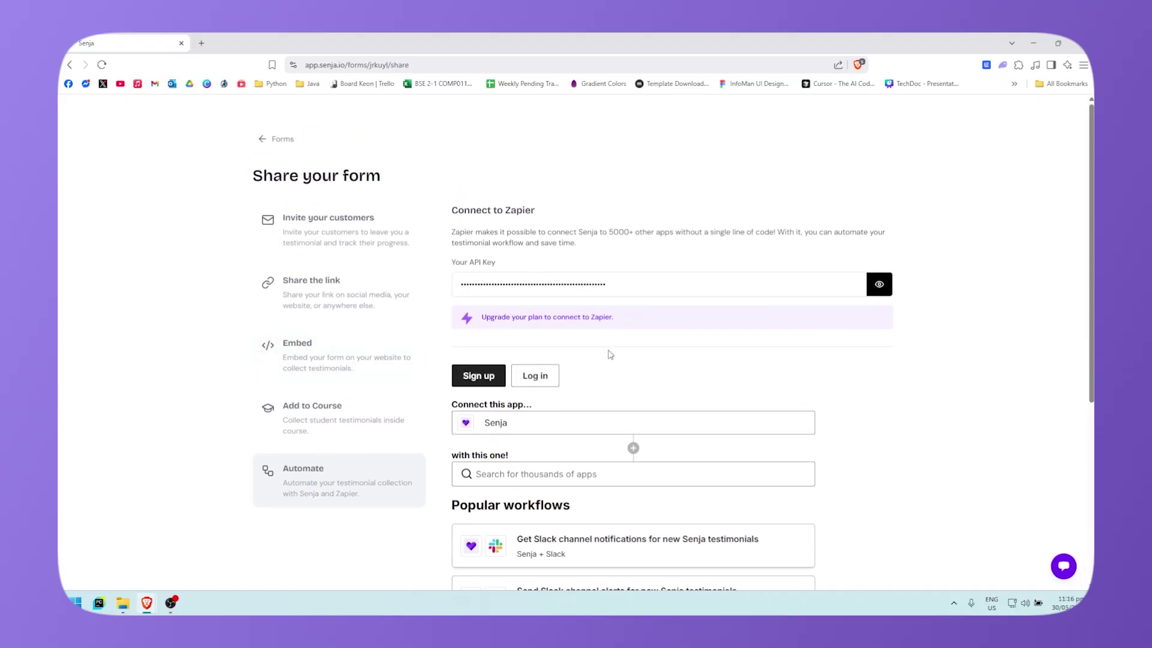
scroll(600, 363, down, 4)
scroll(690, 372, up, 3)
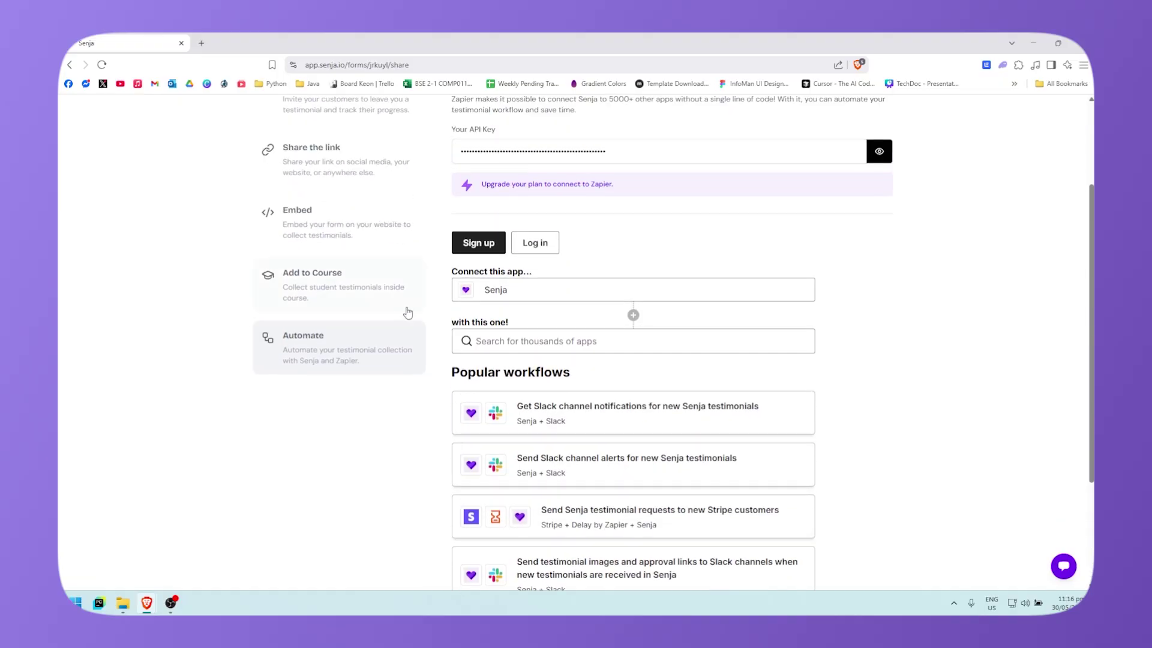
Leave the sharing page, check the Invites and Feedback pages, and return to the forms list
click(345, 331)
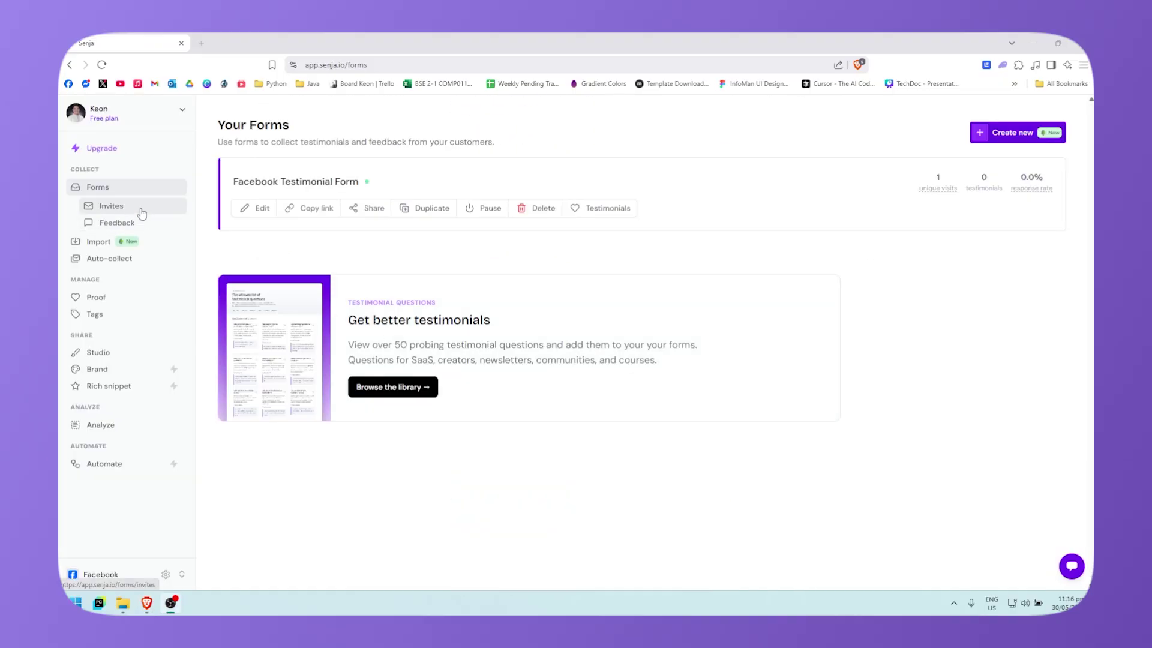
click(127, 210)
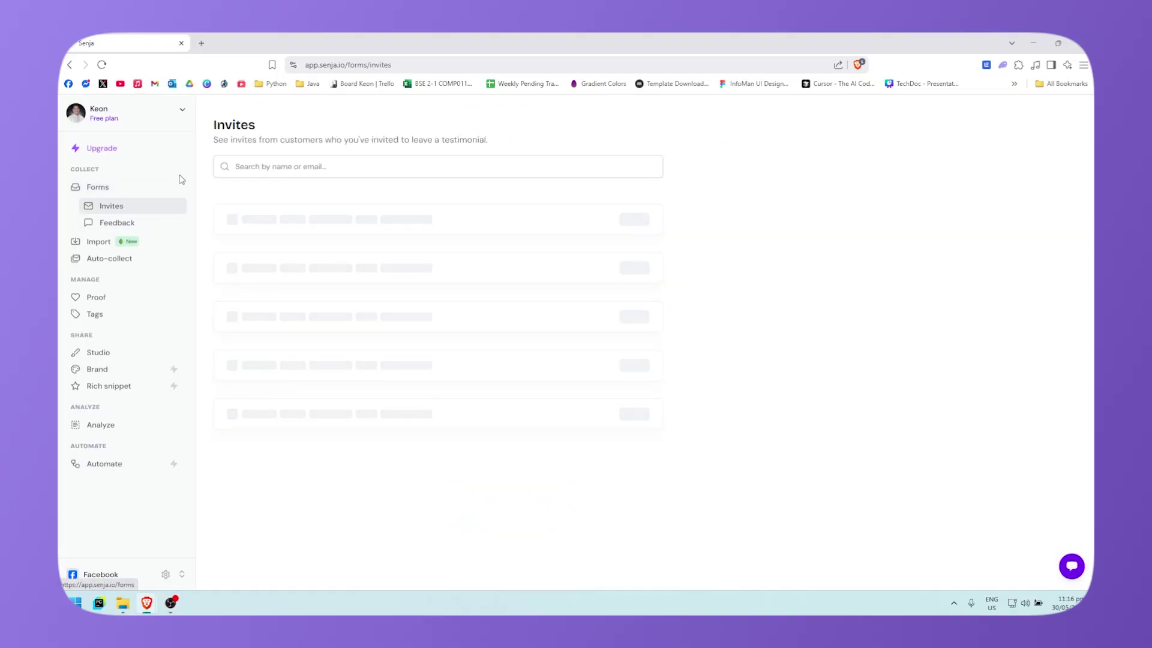
click(117, 223)
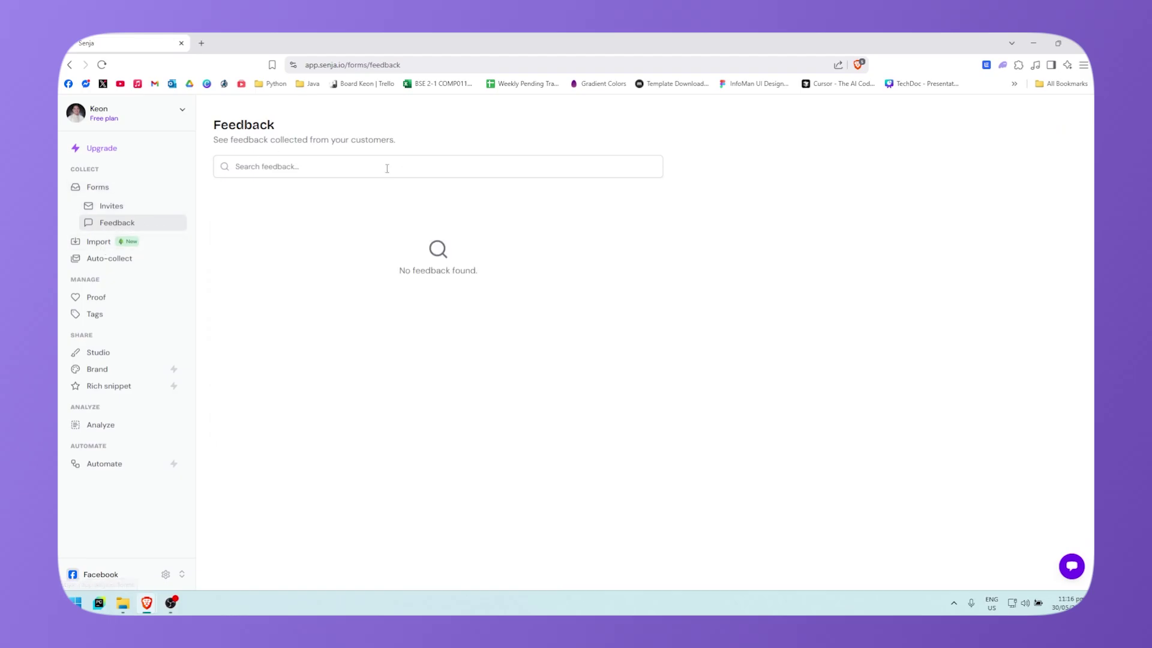
click(162, 207)
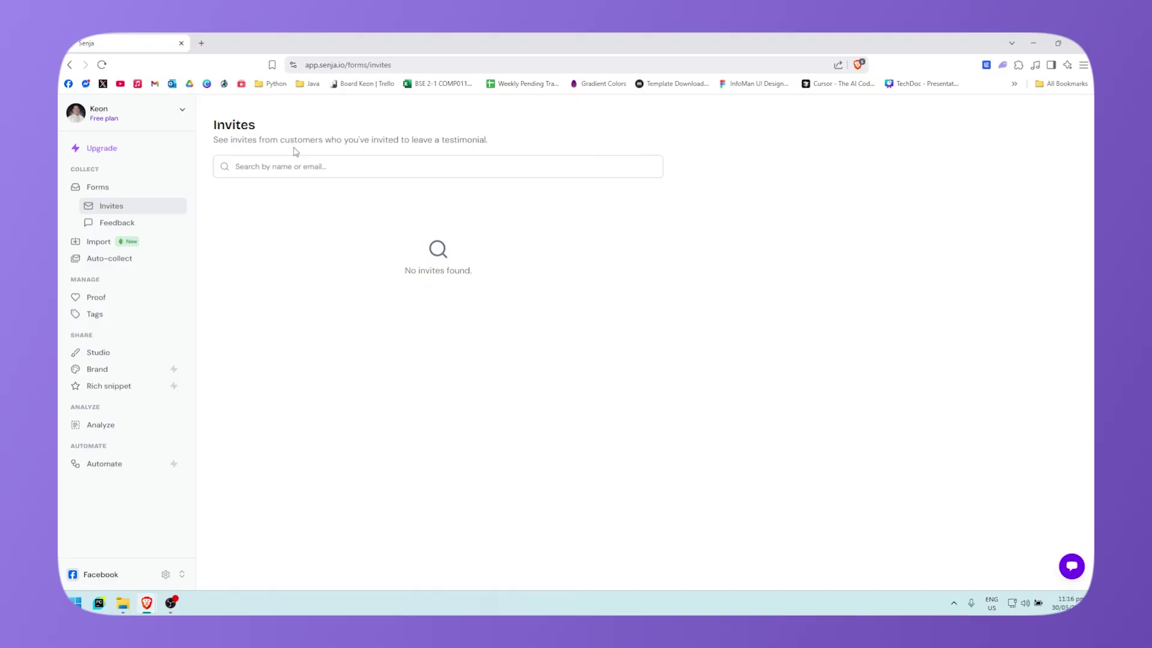
click(144, 188)
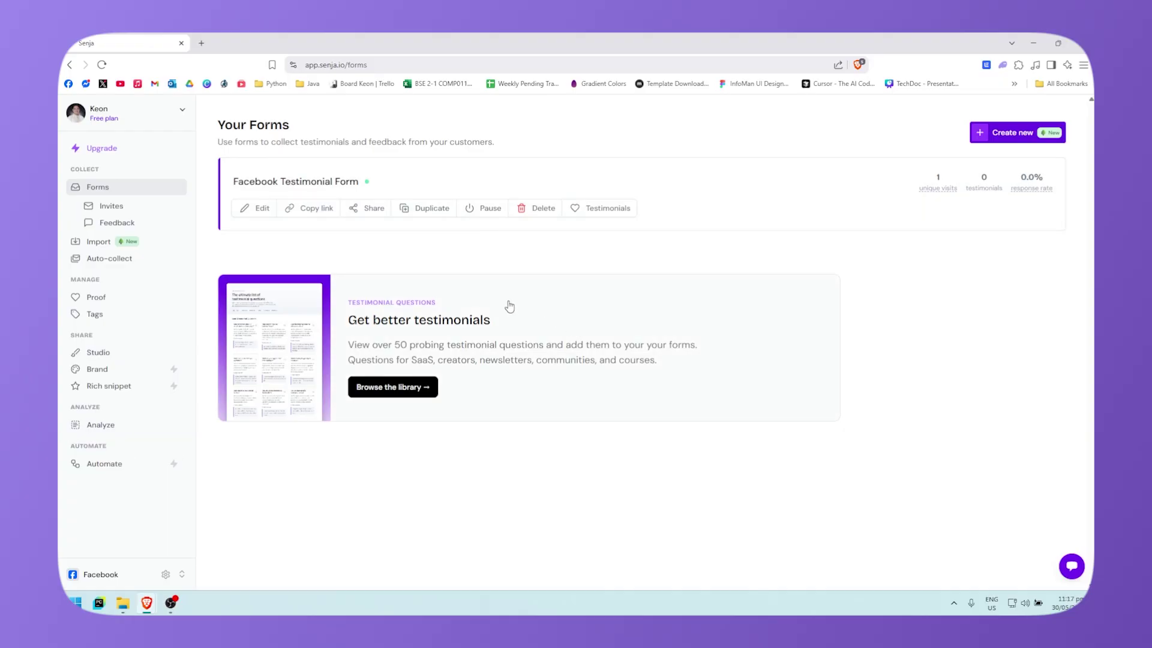
View the form's collected testimonials and examine the methods for importing proof into the account
click(575, 210)
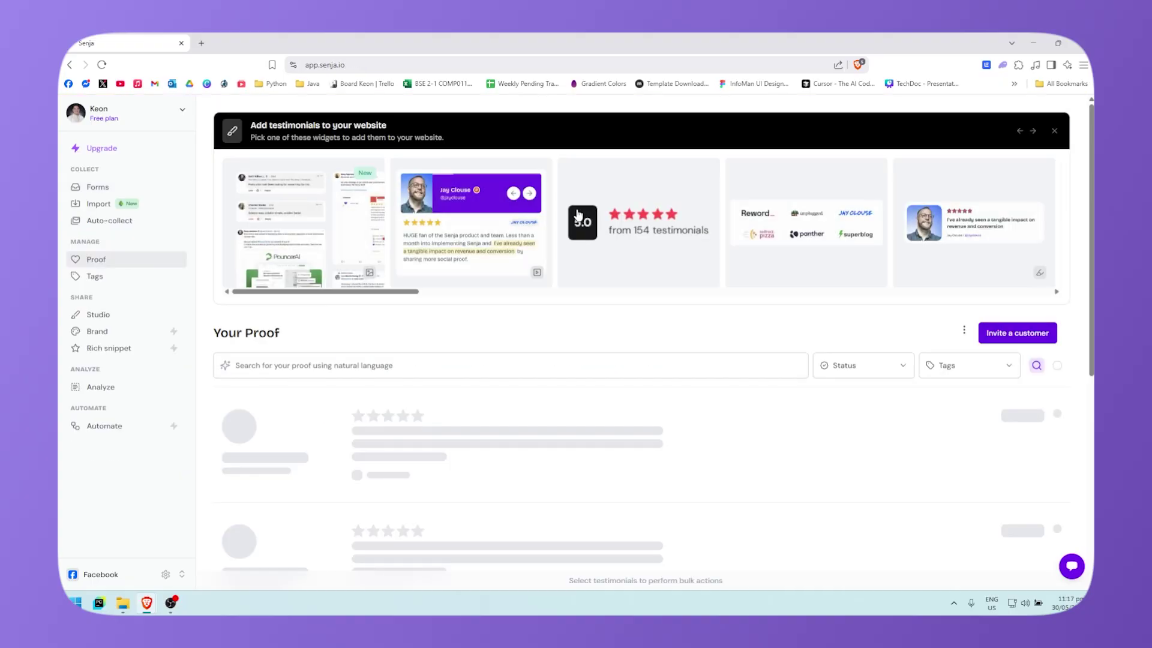
click(109, 221)
click(112, 206)
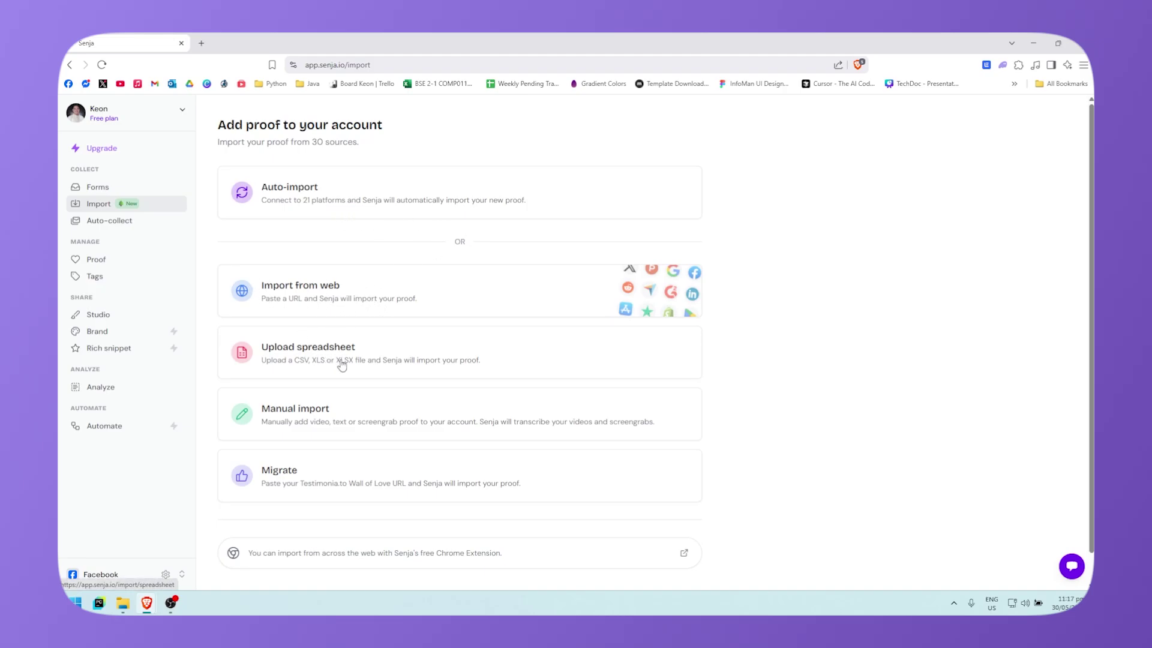
scroll(306, 396, down, 1)
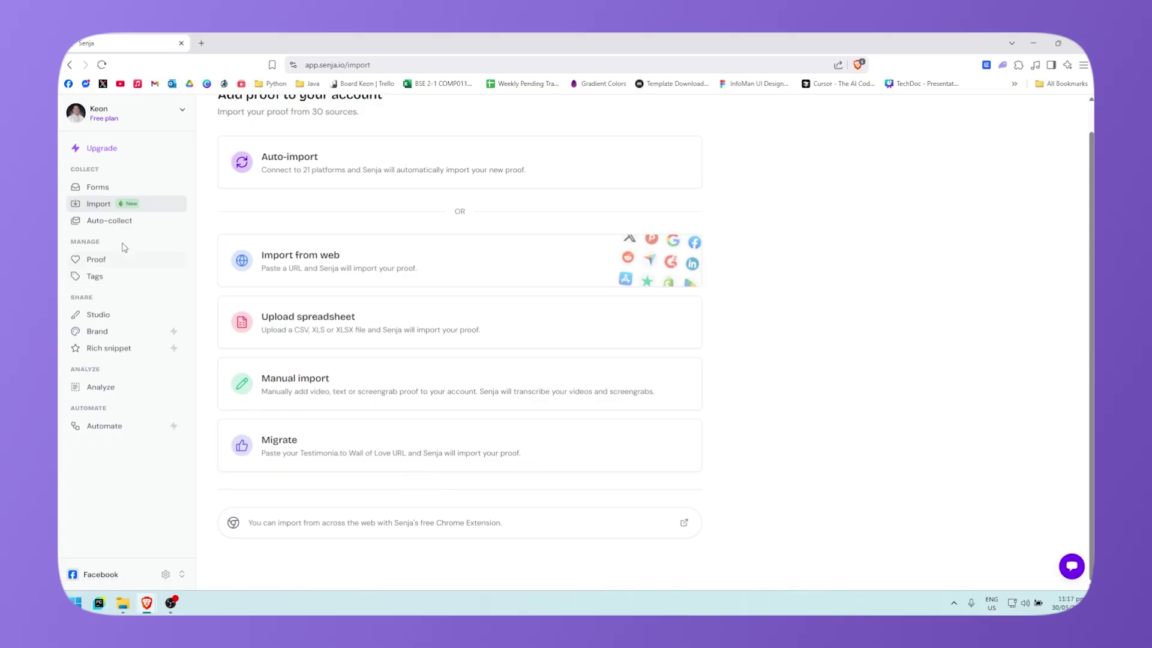
Examine the Auto-collect integrations, filtering them by Checkout, Courses, CRM, Customer Support, Email and Memberships in turn
click(141, 220)
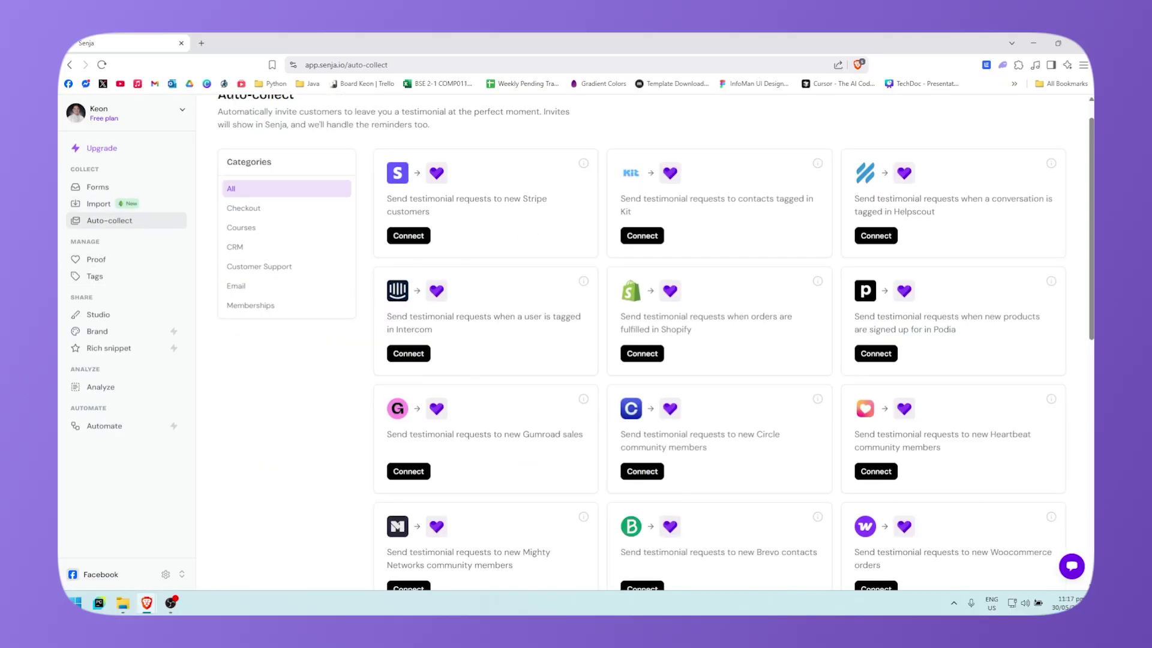
scroll(553, 412, down, 2)
scroll(530, 360, up, 3)
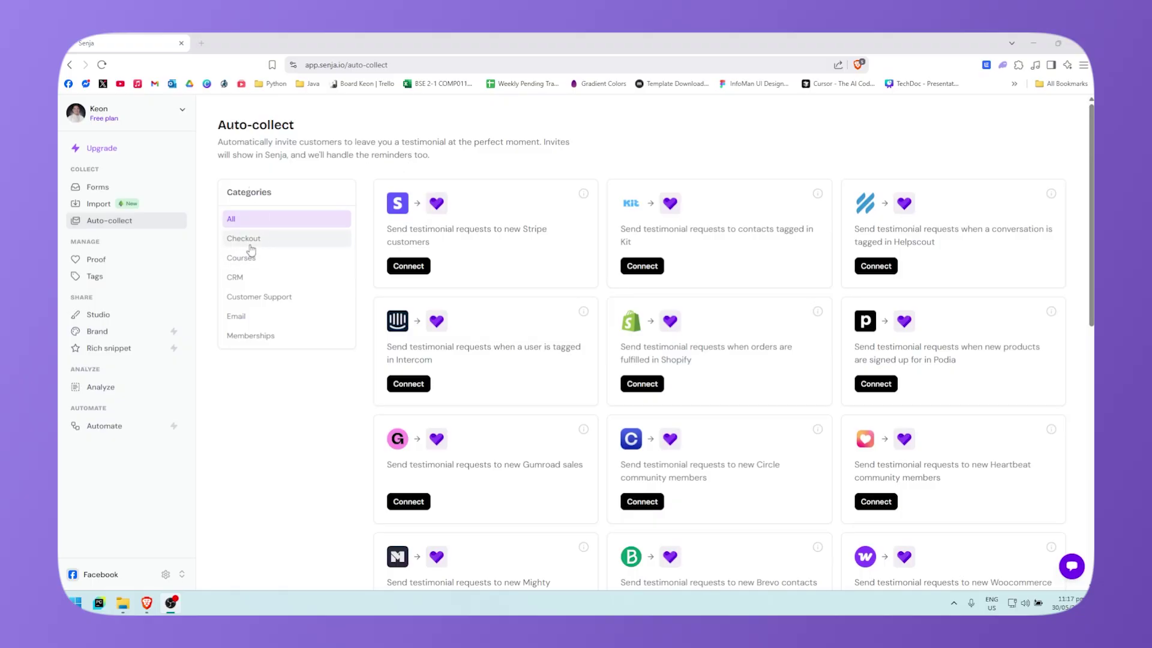
click(272, 243)
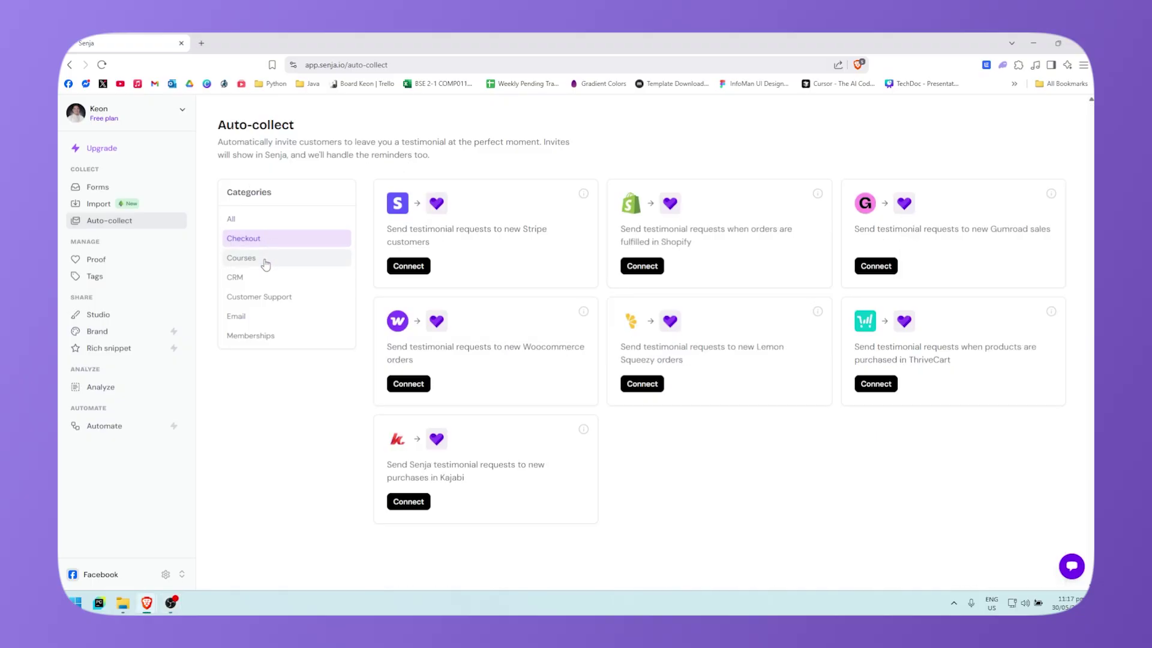
click(262, 258)
click(264, 277)
click(266, 298)
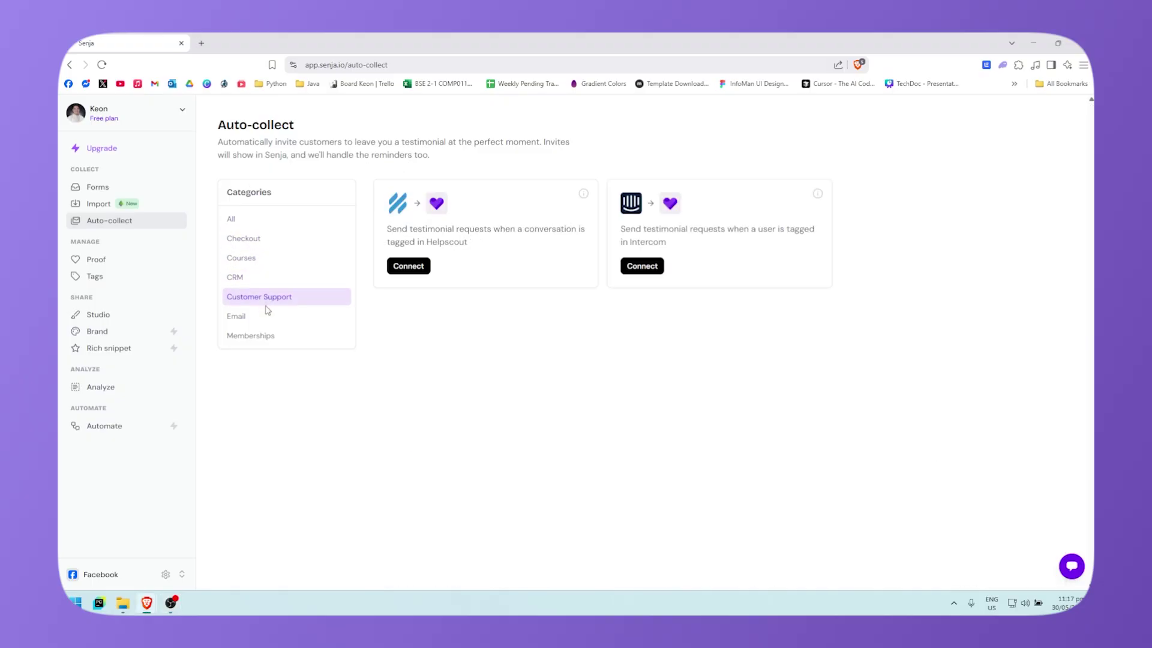
click(265, 316)
click(268, 337)
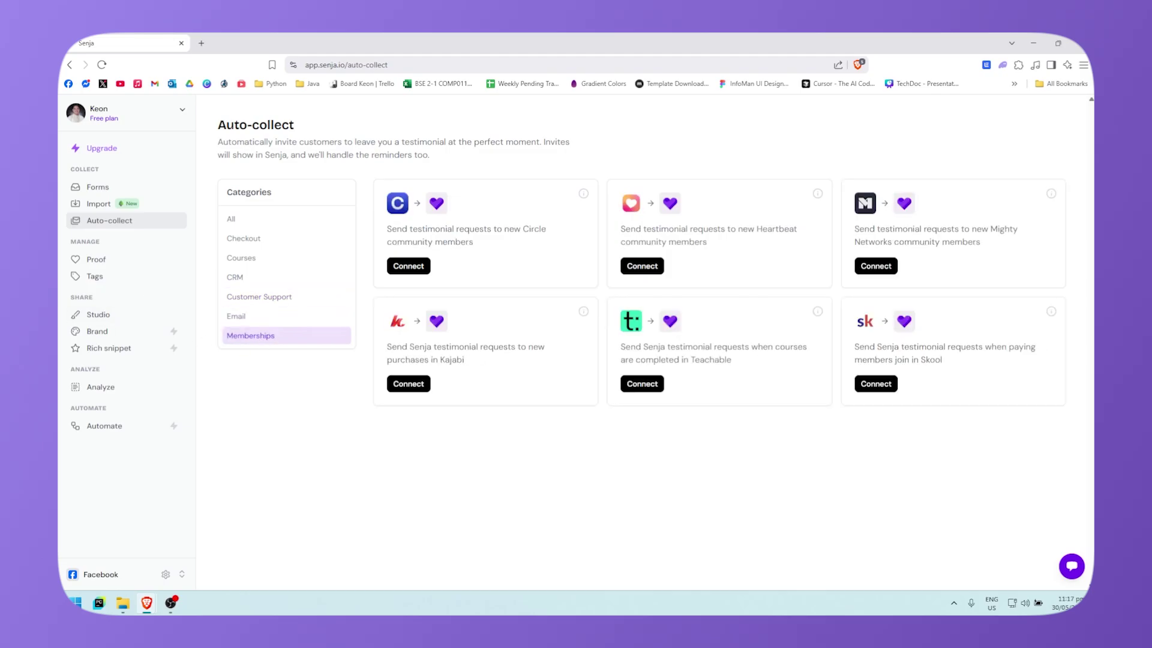
View the Proof and Tags pages and the Social Proof Studio
click(102, 261)
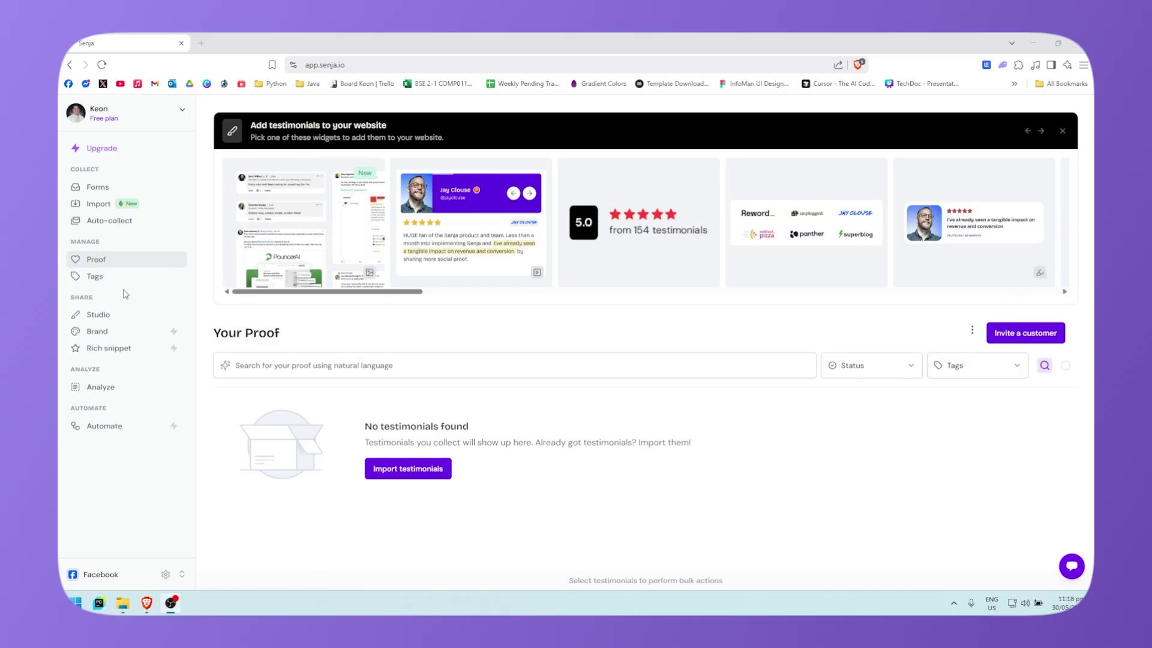
click(145, 276)
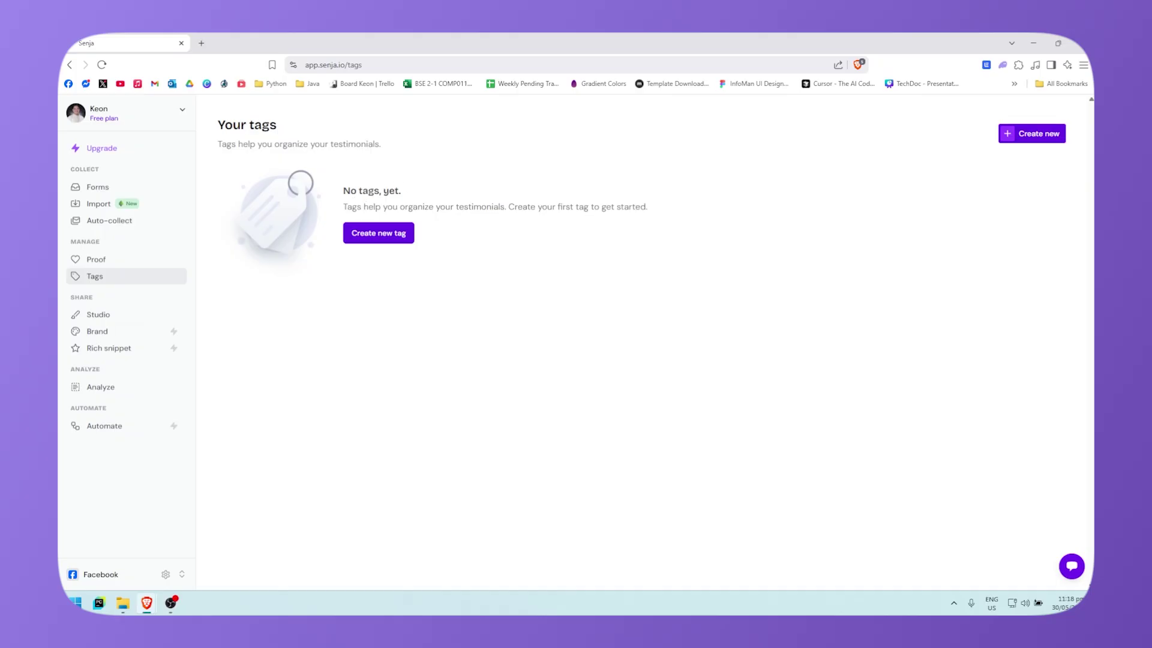
click(141, 316)
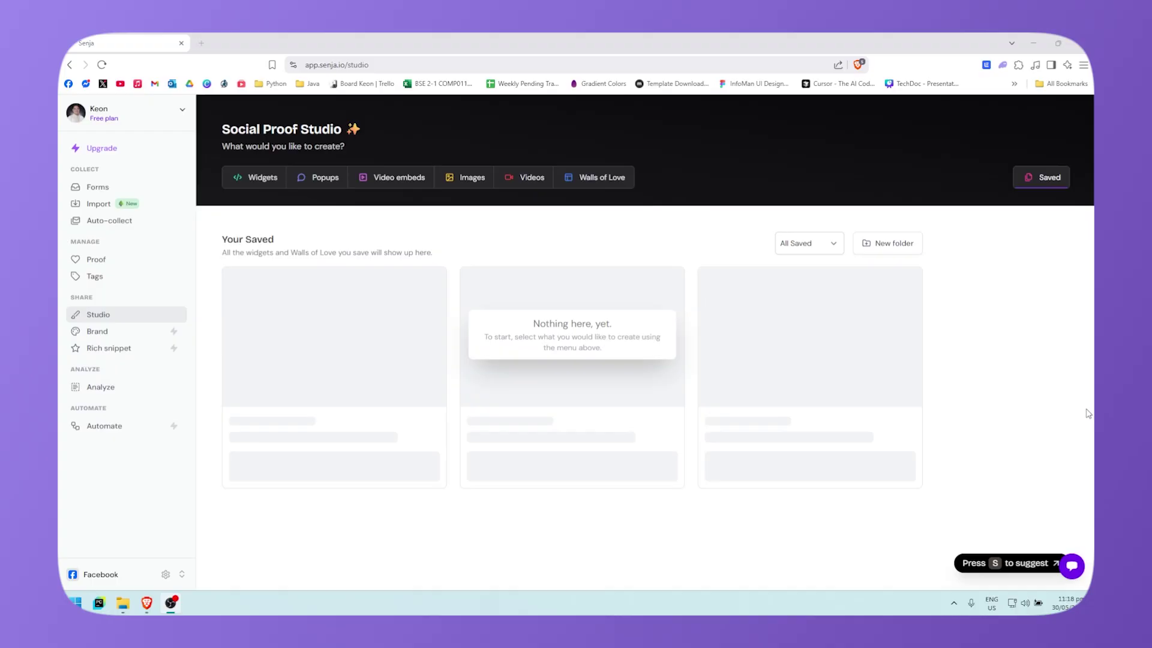
Check the Brand, Rich snippet and AI Analysis pages, and leave the analysis
click(133, 334)
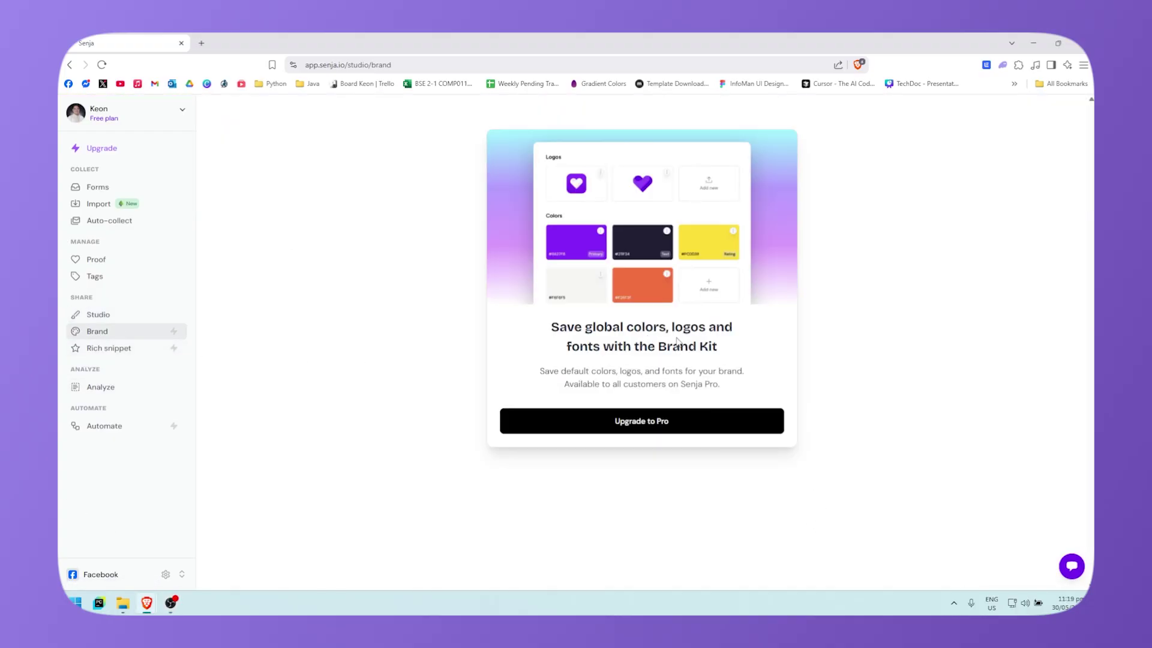
click(109, 350)
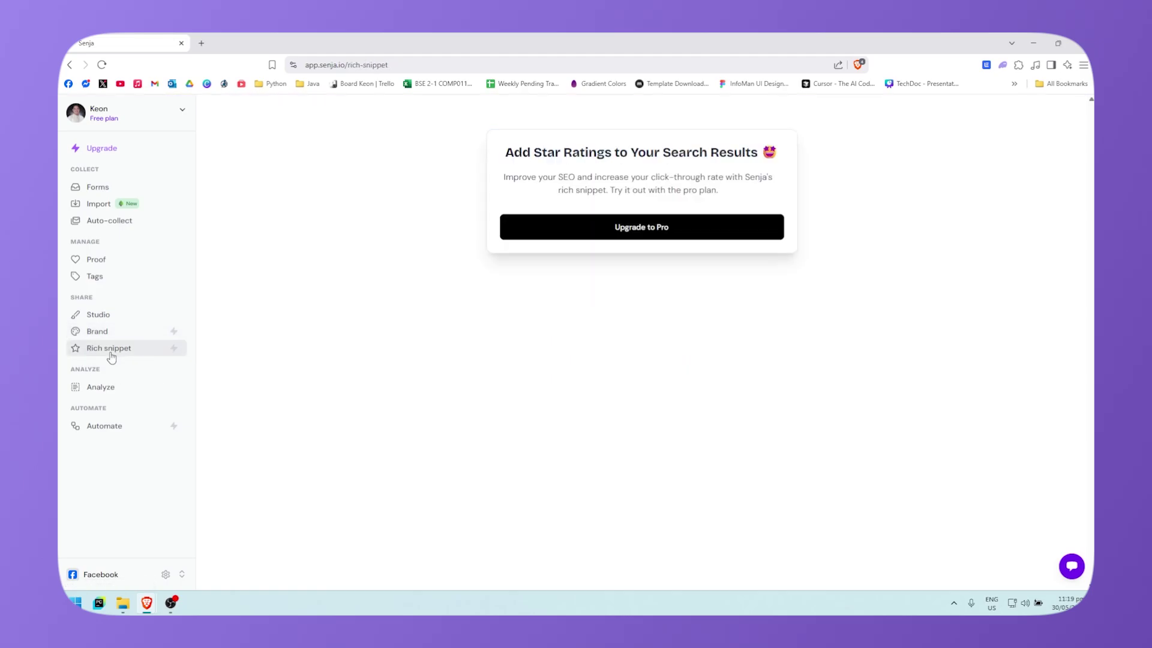
click(125, 391)
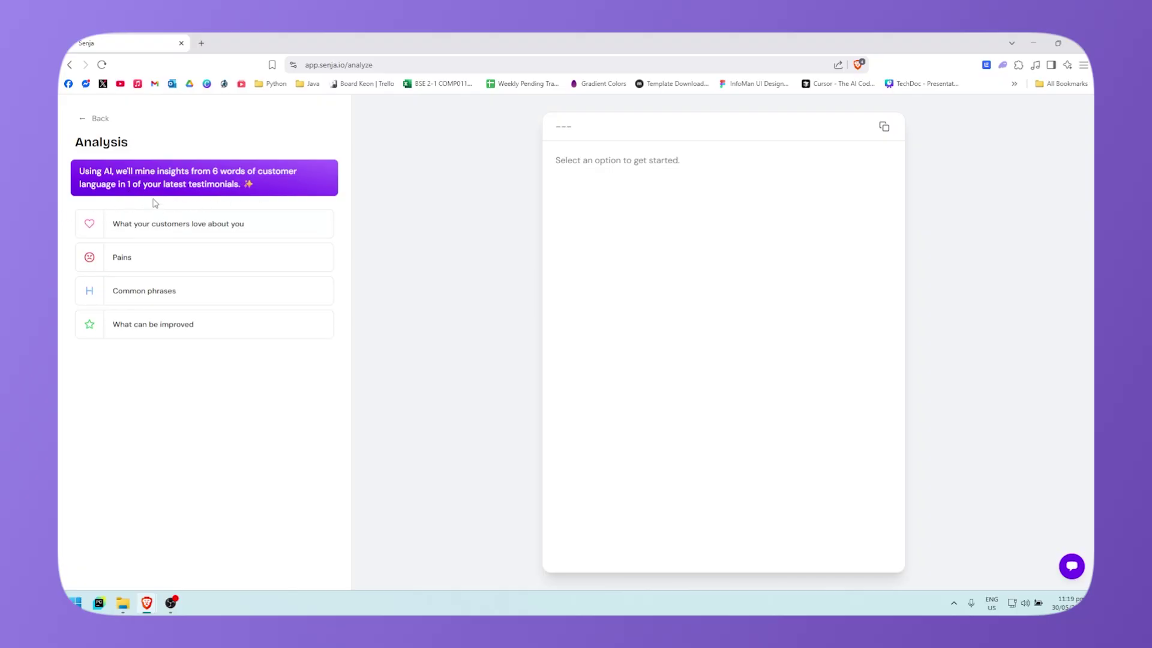
click(96, 119)
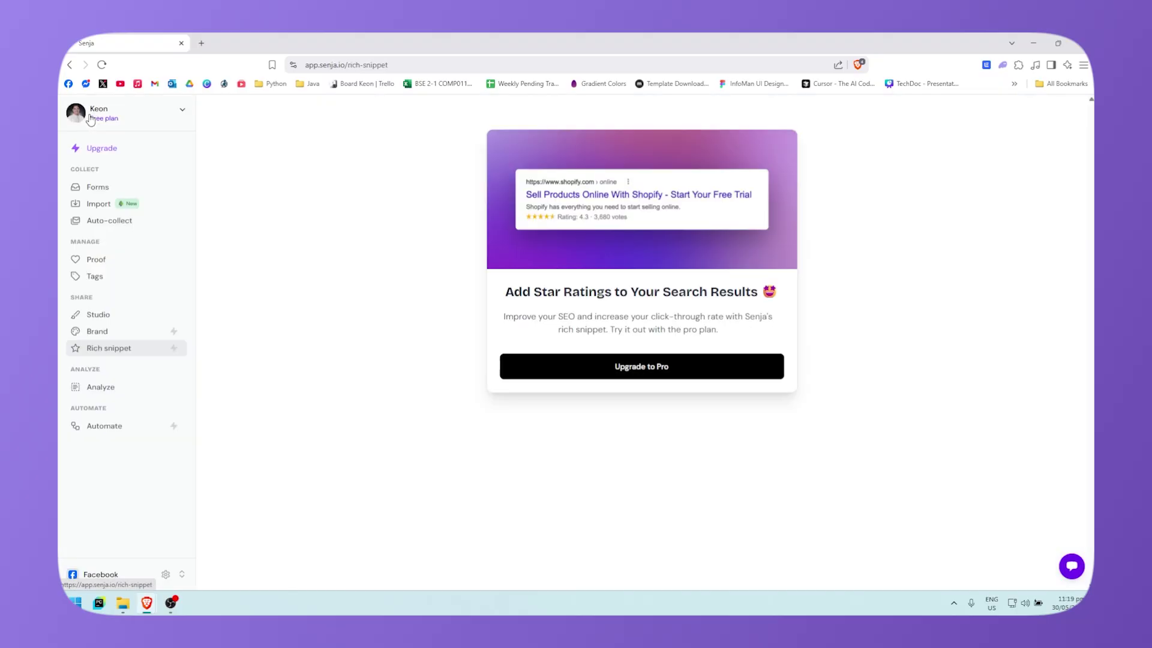
Examine the Zapier automations for notifications, social sharing, thank-yous, testimonial export and backup
click(111, 427)
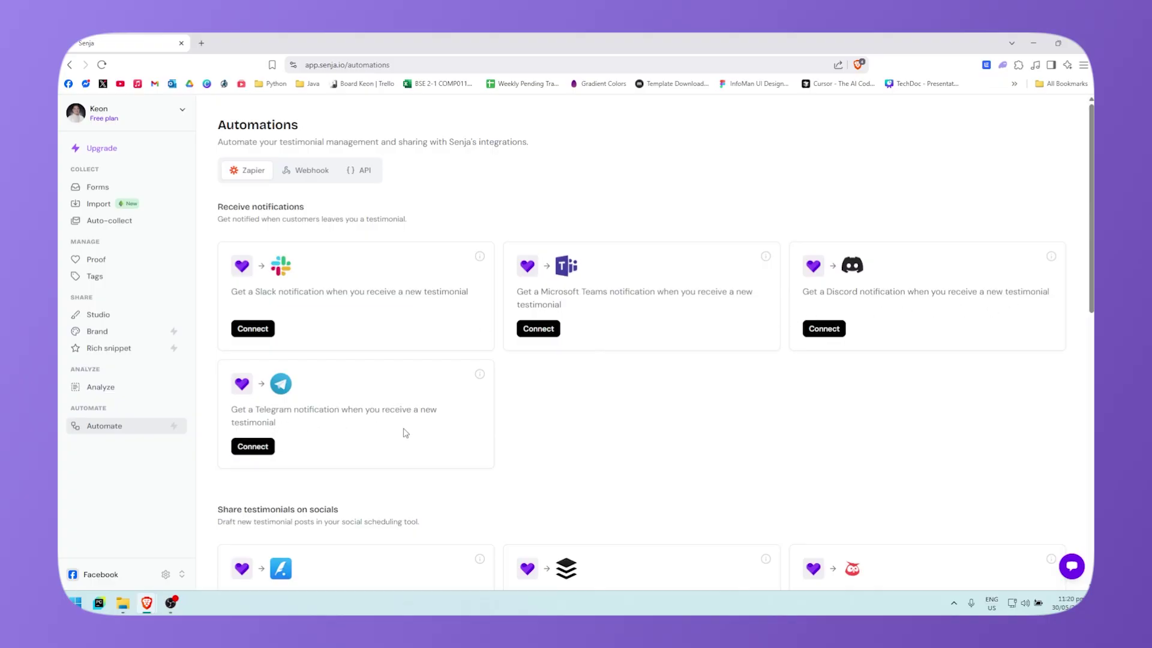
scroll(502, 430, down, 3)
scroll(514, 306, up, 3)
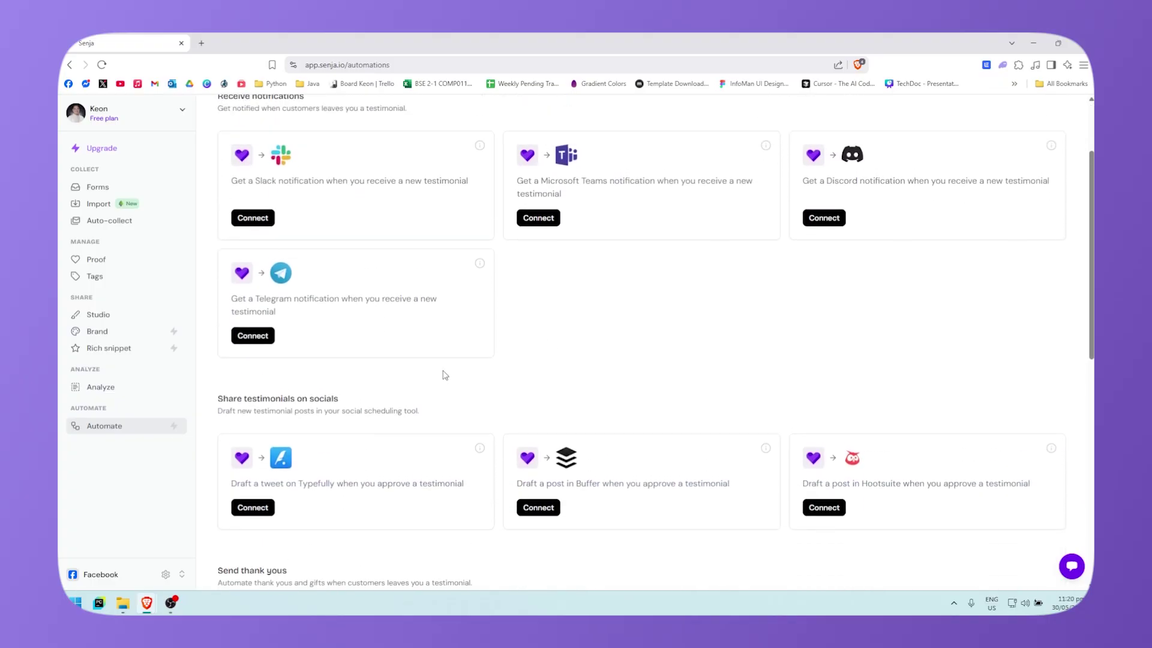
scroll(463, 349, down, 5)
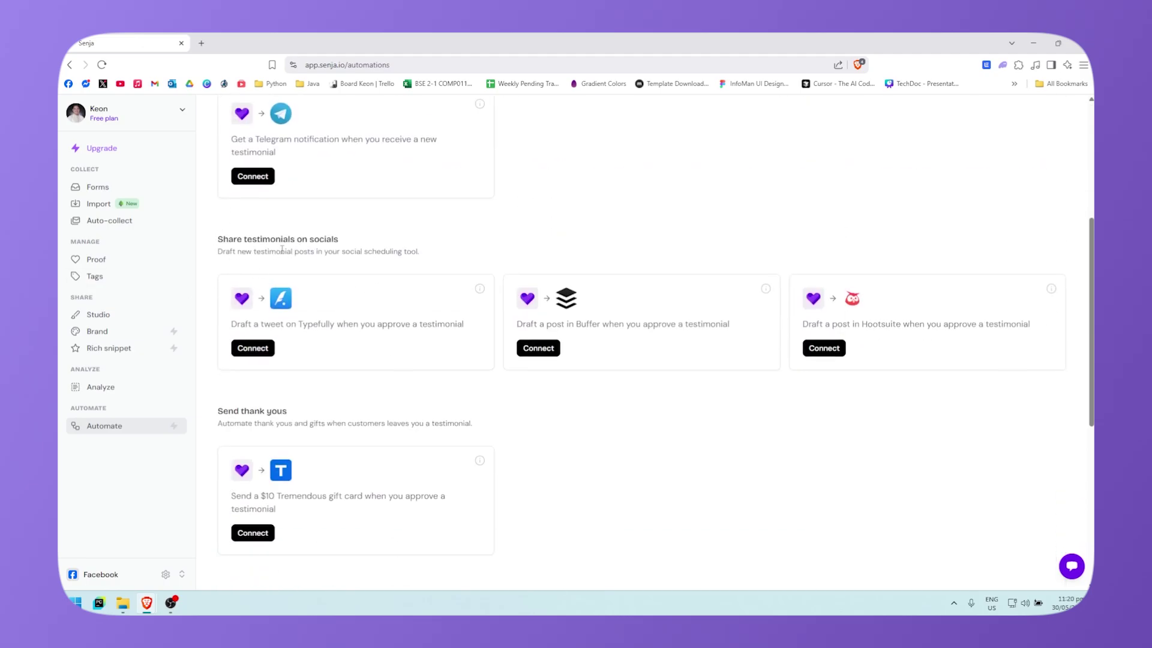
scroll(294, 328, down, 2)
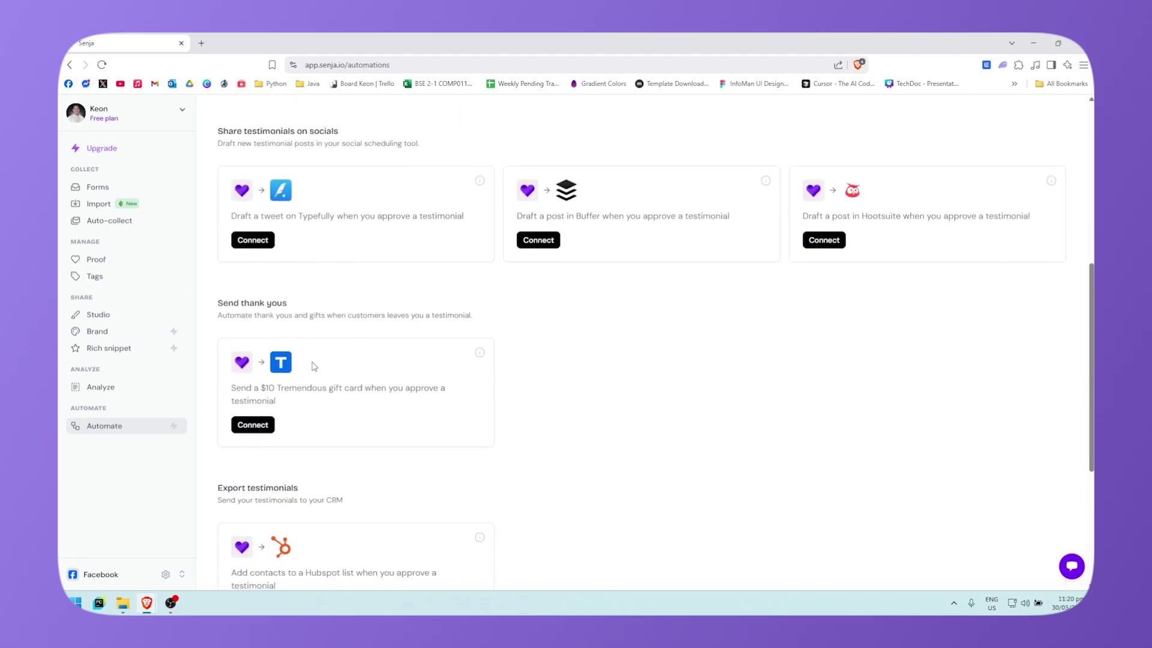
scroll(314, 367, down, 3)
scroll(240, 390, down, 2)
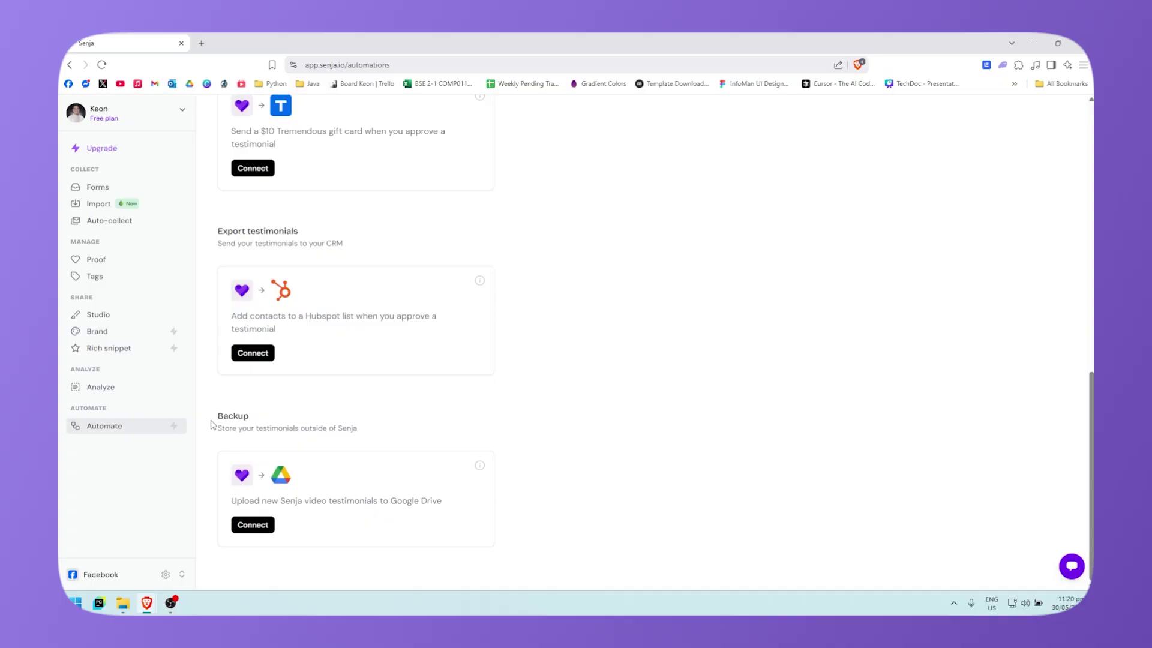
scroll(381, 298, up, 4)
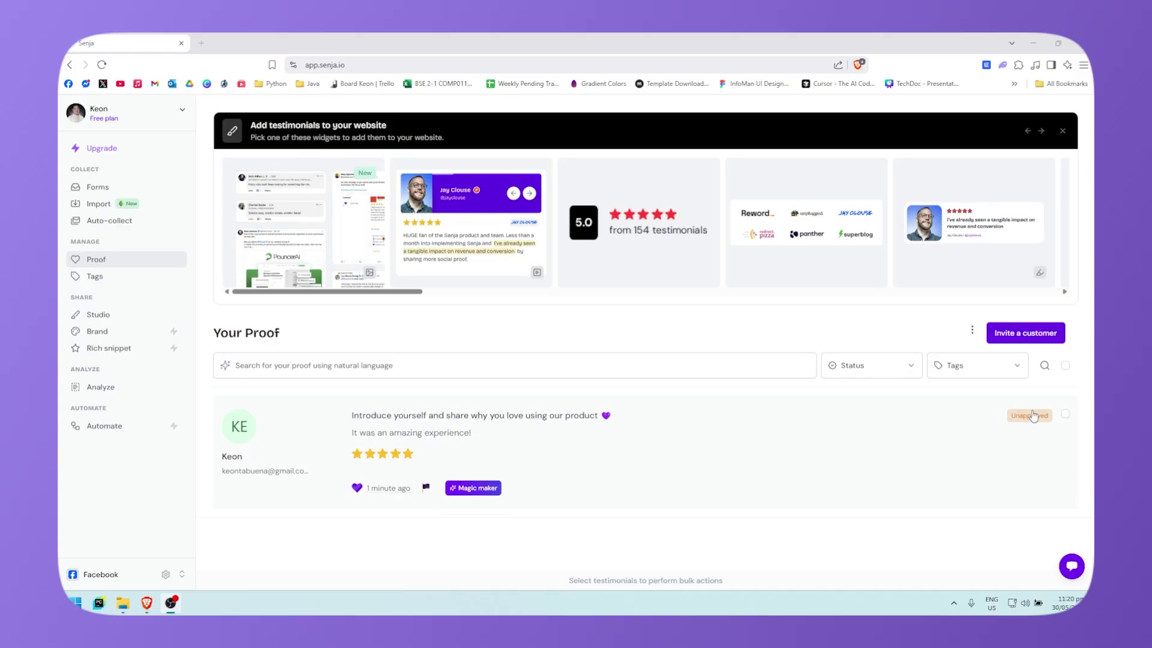
Select the unapproved five-star testimonial in the proof list and approve it
click(1066, 414)
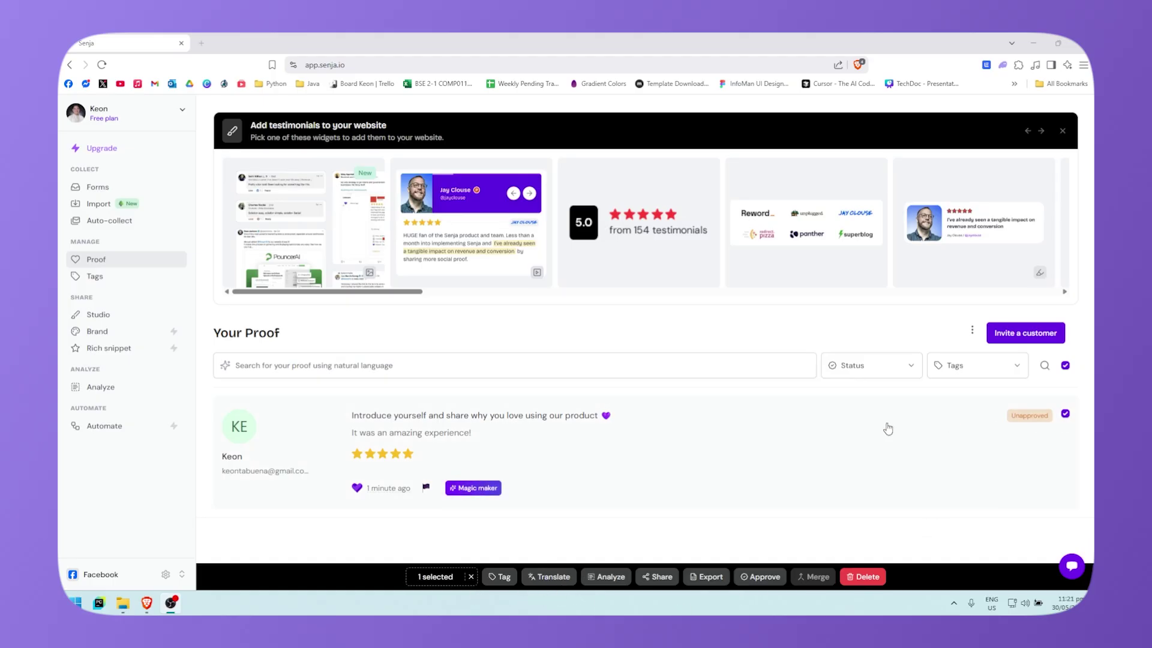
right_click(755, 581)
click(756, 582)
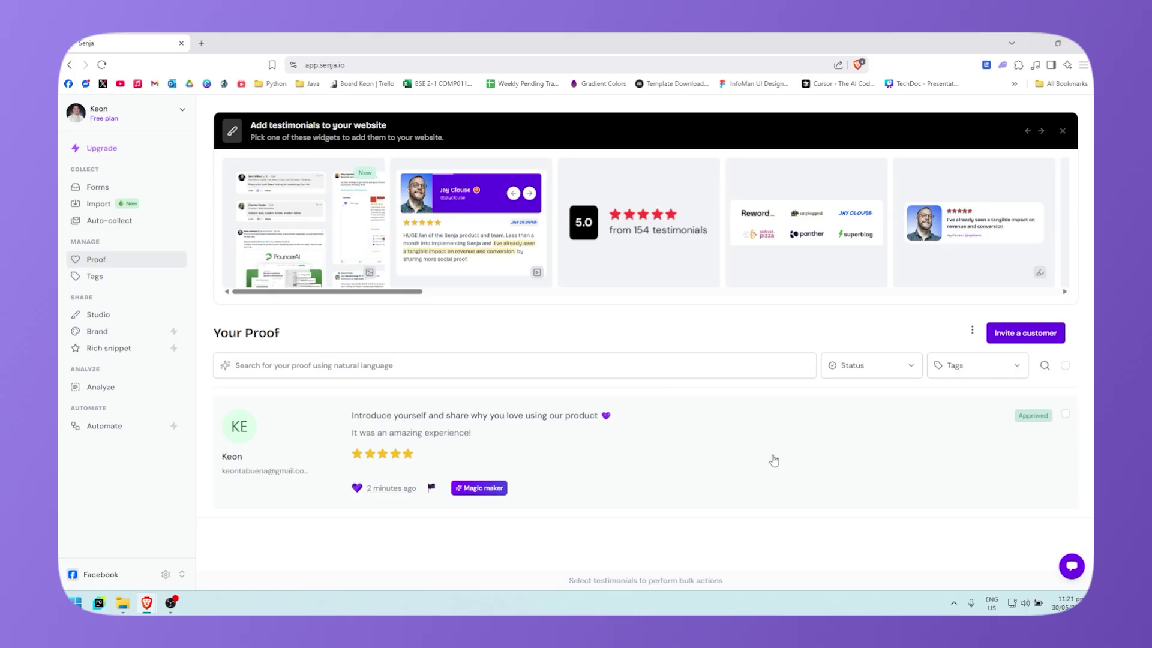
Add the approved testimonial to the Wall of Love with Magic Maker and view the resulting page
click(488, 489)
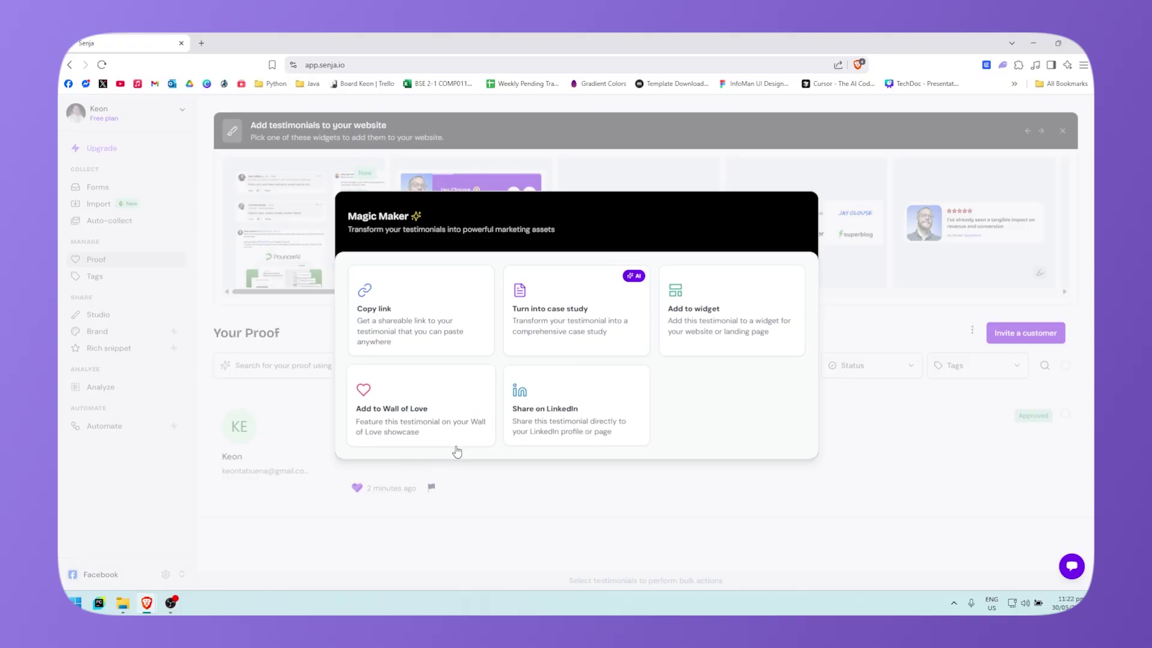
click(396, 405)
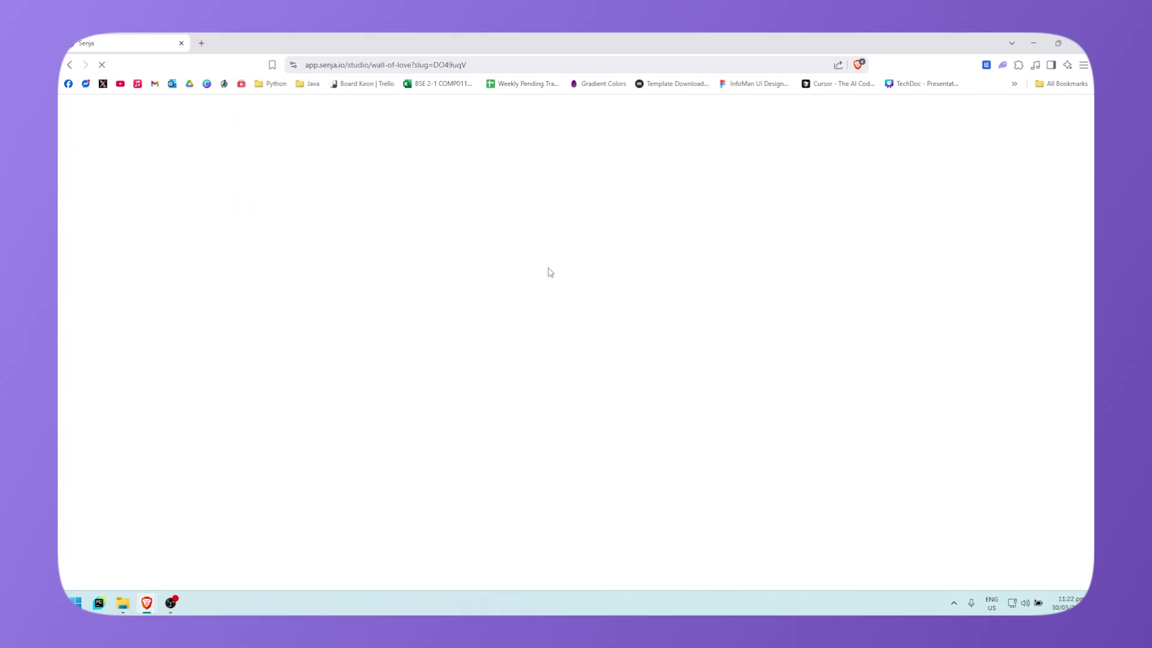
scroll(529, 405, down, 1)
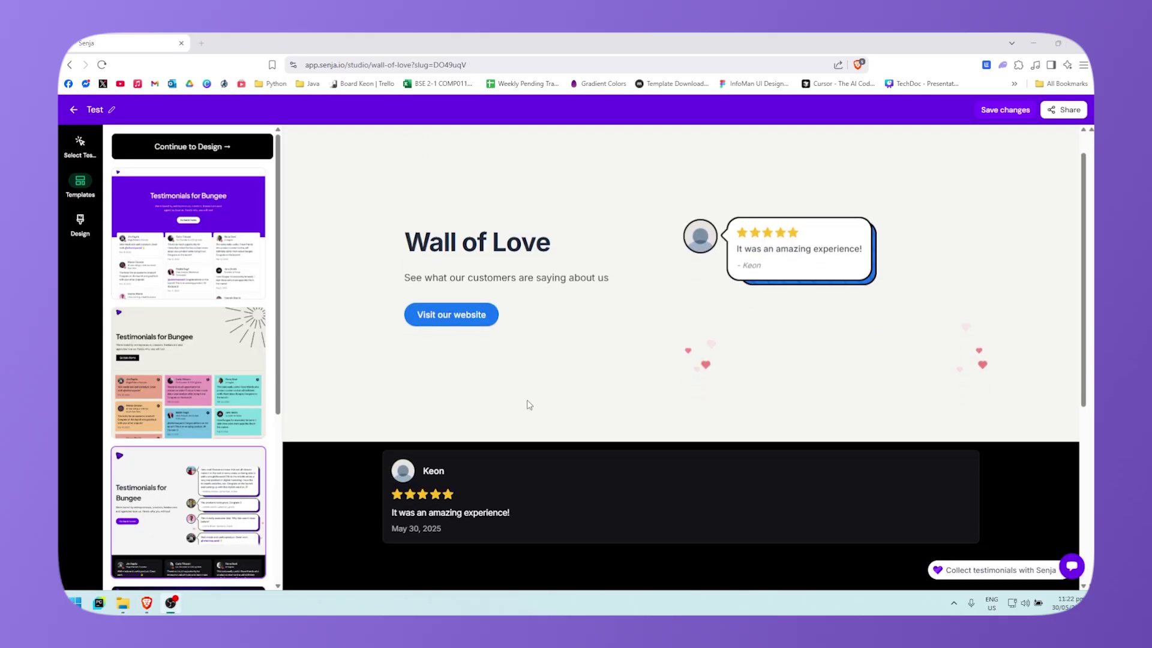
scroll(529, 405, down, 5)
scroll(543, 390, up, 8)
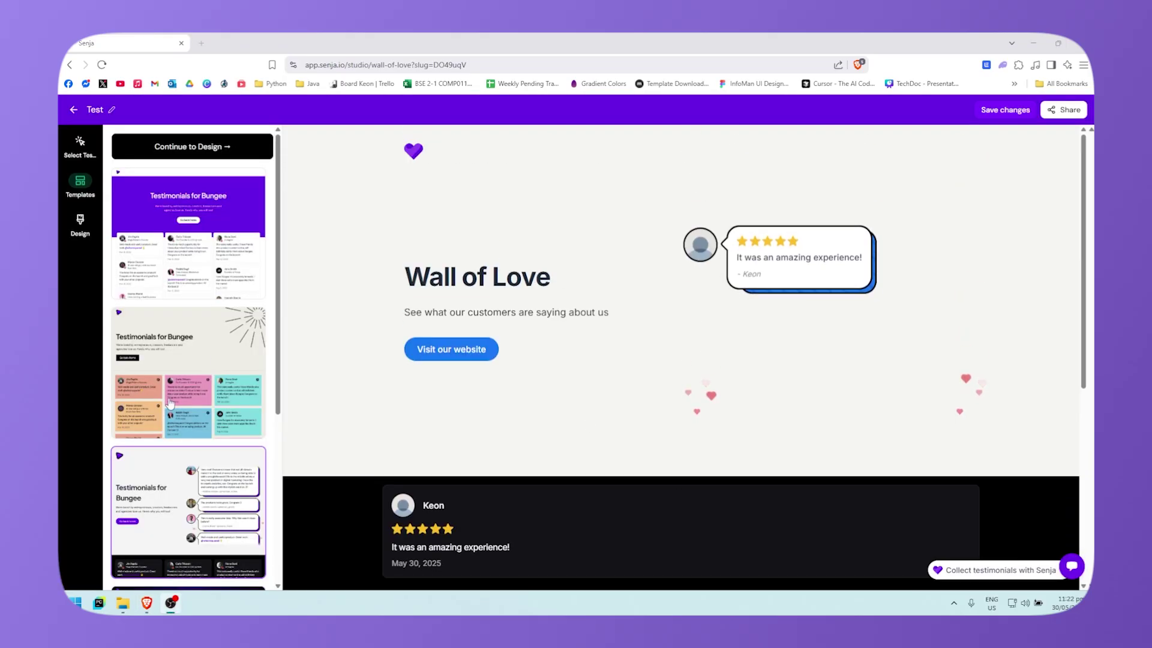
Browse the Wall of Love templates and try the dark one with a centred title
scroll(170, 403, down, 2)
scroll(180, 390, up, 2)
scroll(252, 368, down, 4)
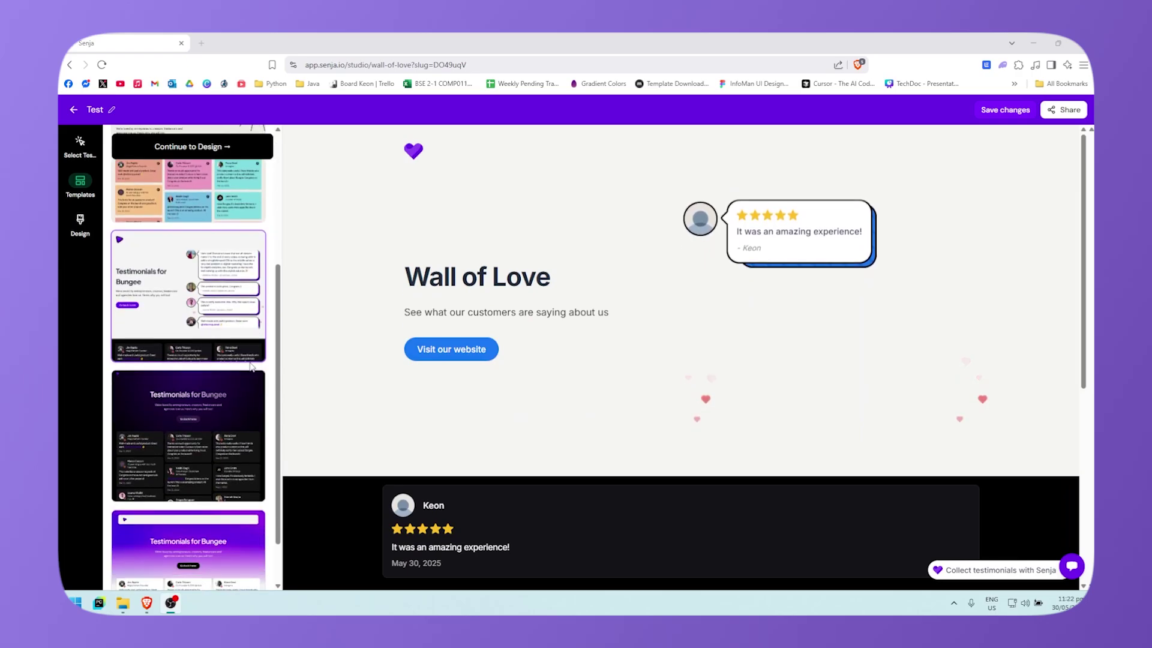
scroll(251, 367, down, 1)
scroll(246, 384, up, 5)
scroll(232, 403, down, 5)
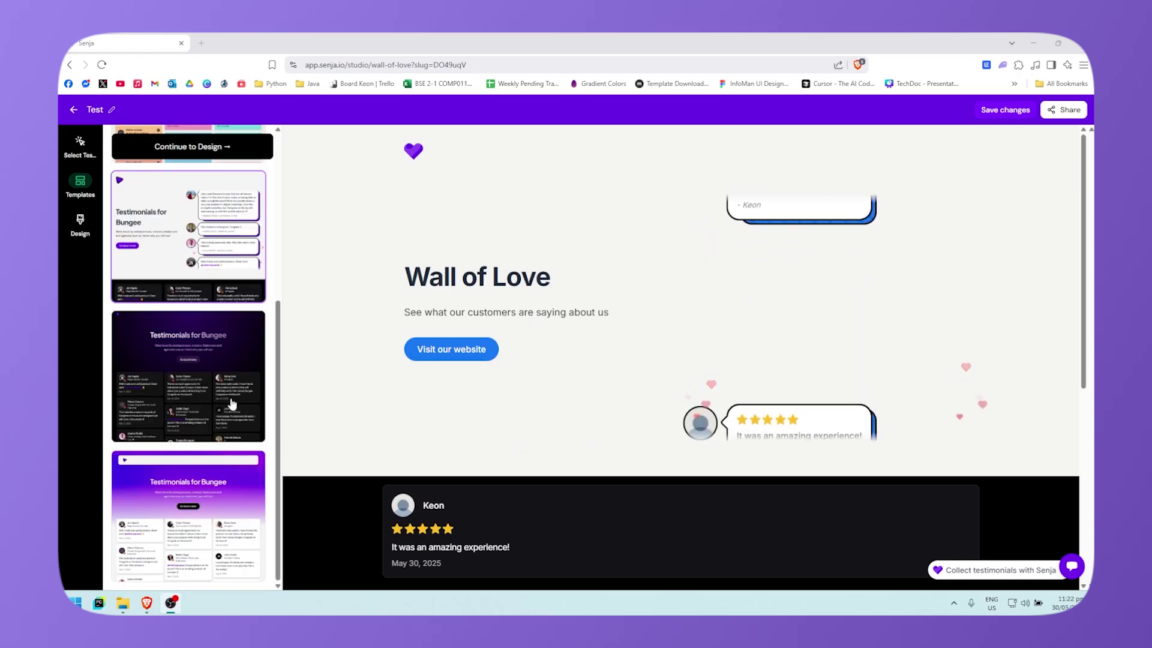
scroll(232, 404, up, 3)
scroll(232, 404, down, 3)
click(207, 384)
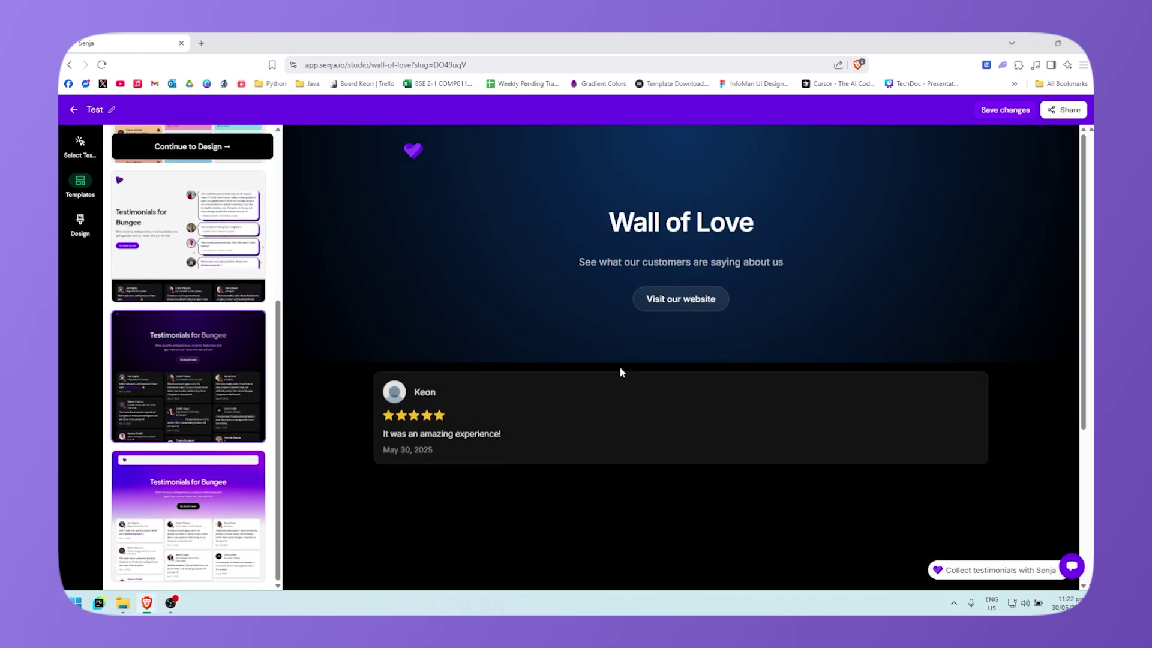
Try the coloured-card, light split-layout and dark templates on the Wall of Love to compare their looks
scroll(225, 256, up, 5)
click(228, 258)
click(171, 341)
scroll(180, 360, down, 5)
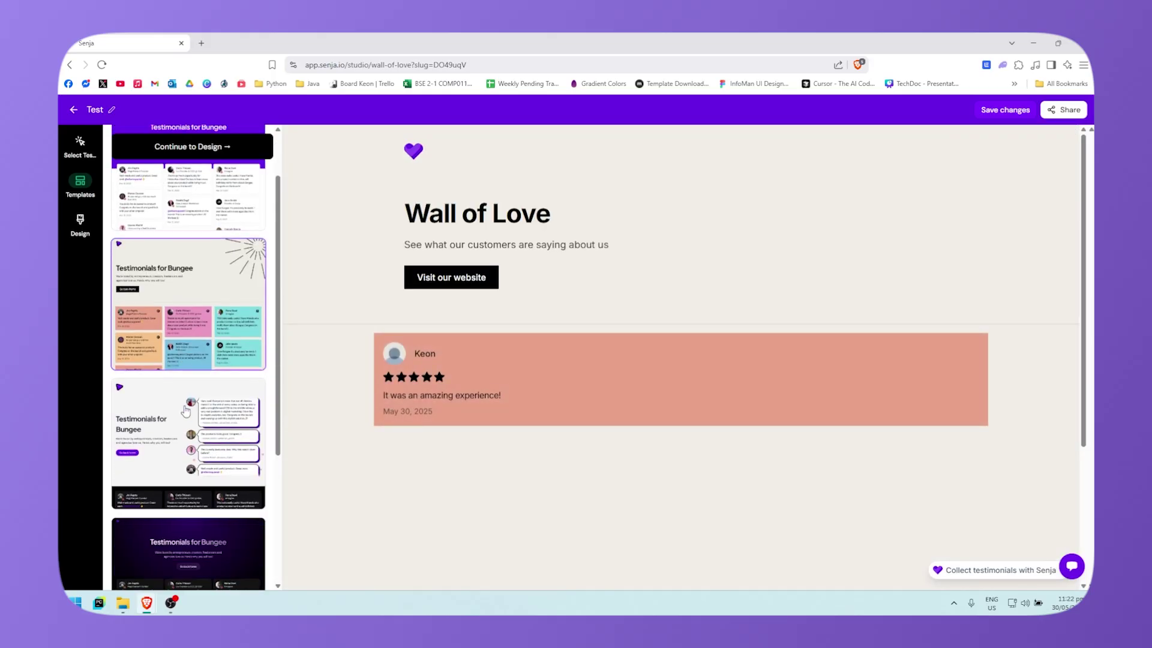
click(180, 240)
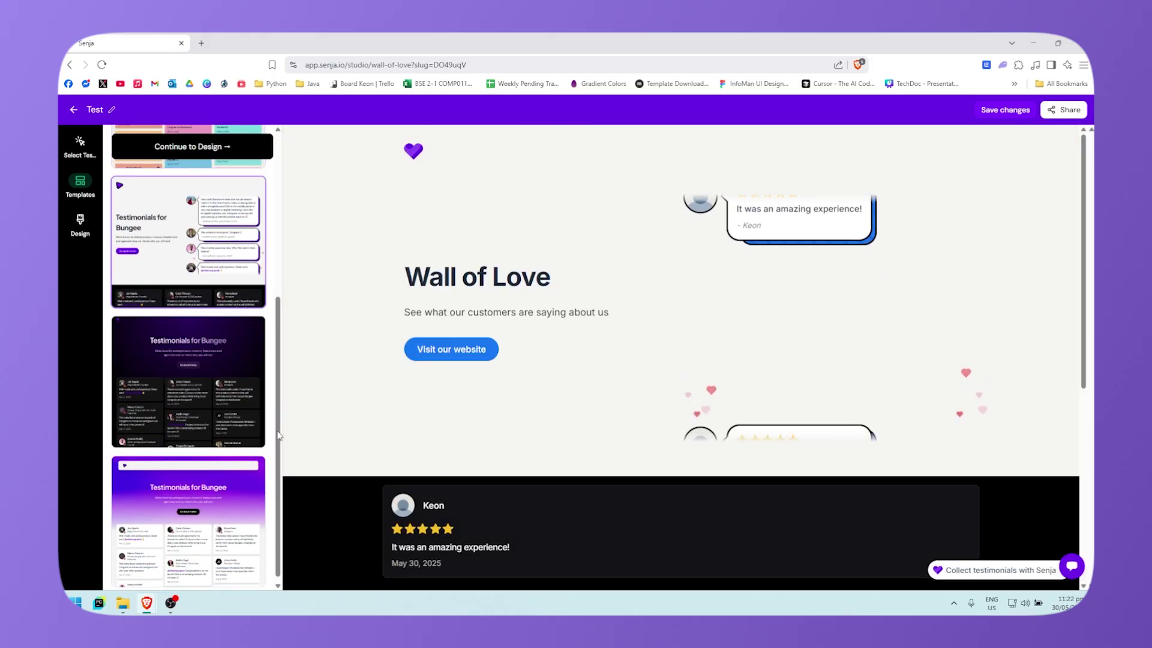
click(214, 461)
click(233, 376)
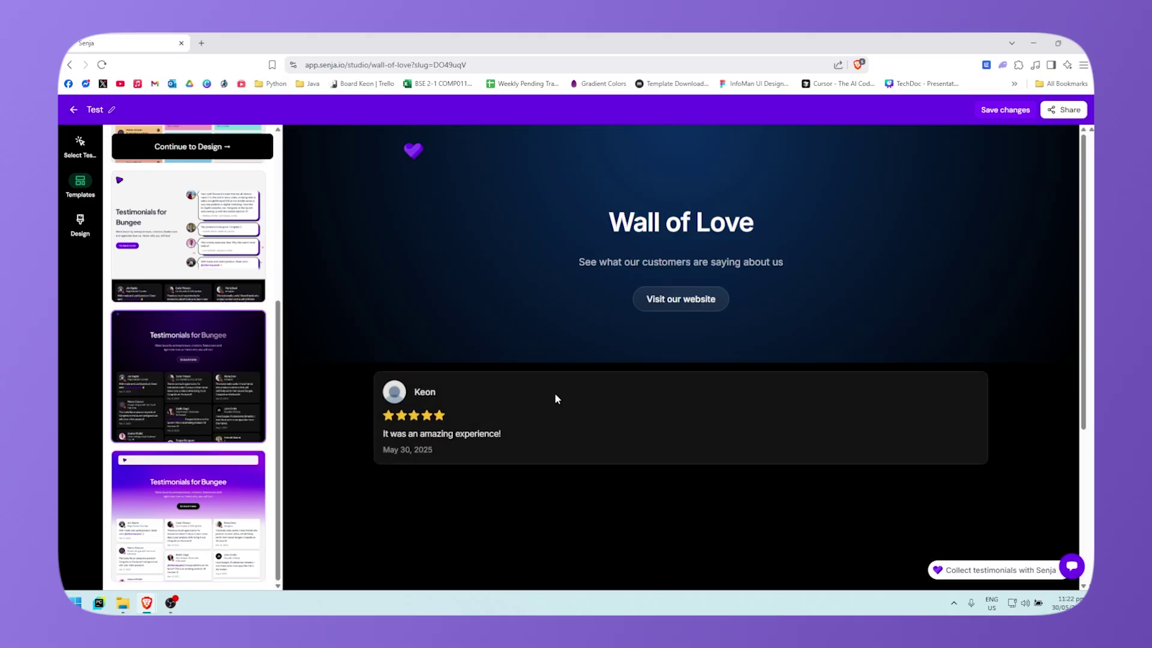
Switch the Wall of Love back to the light split-layout template with dark testimonial cards
scroll(556, 398, down, 5)
scroll(210, 352, up, 5)
scroll(199, 451, down, 1)
scroll(596, 388, up, 5)
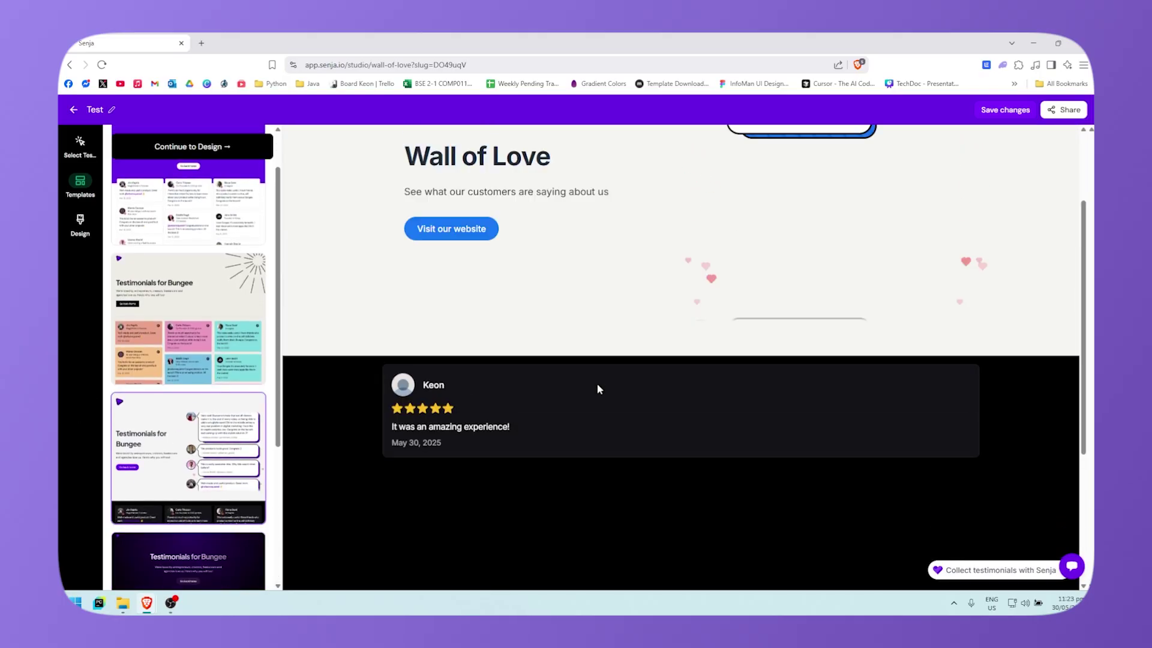
View the Wall of Love's design settings for testimonials, logo and brand colours
click(80, 227)
scroll(168, 355, down, 2)
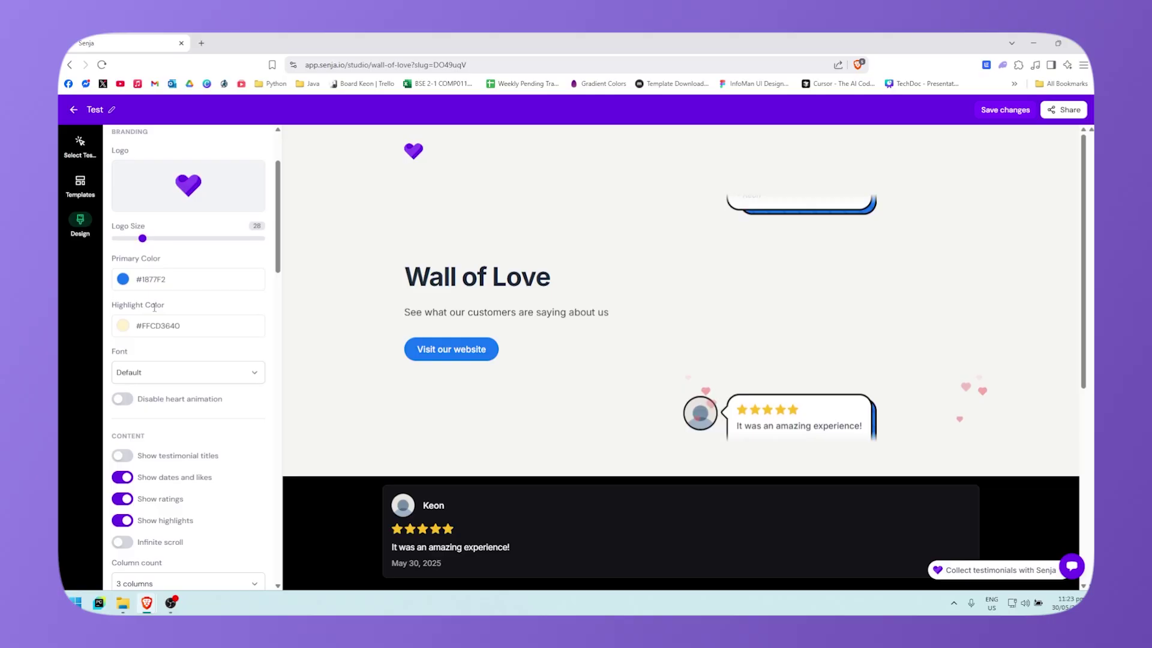
scroll(204, 336, up, 2)
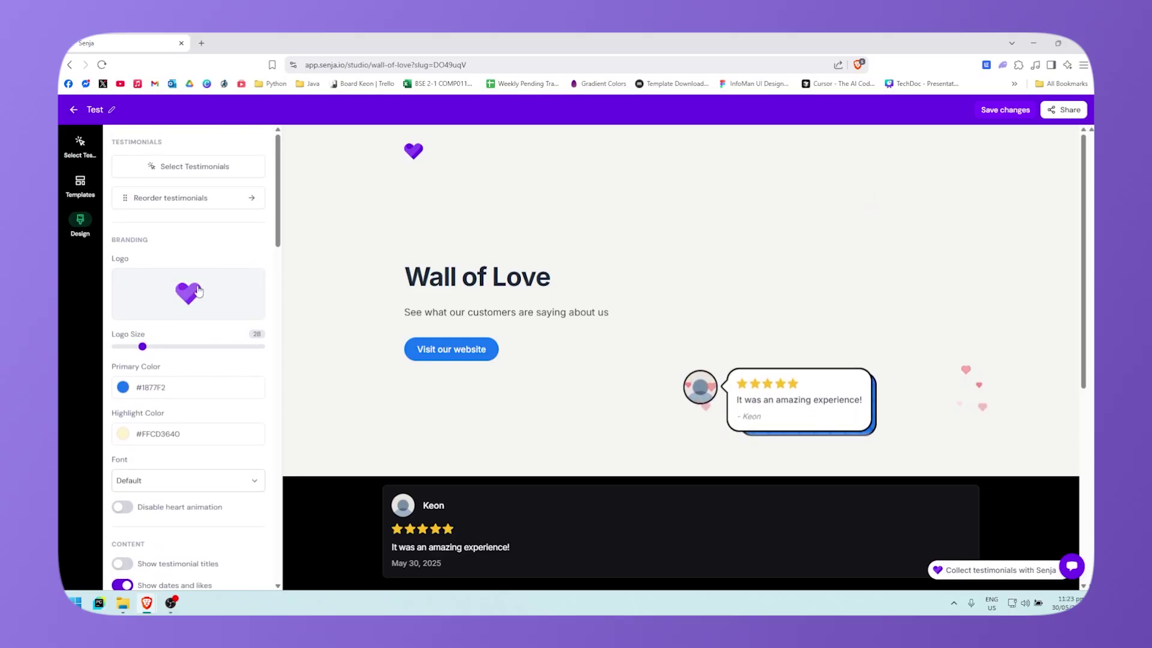
scroll(204, 333, down, 3)
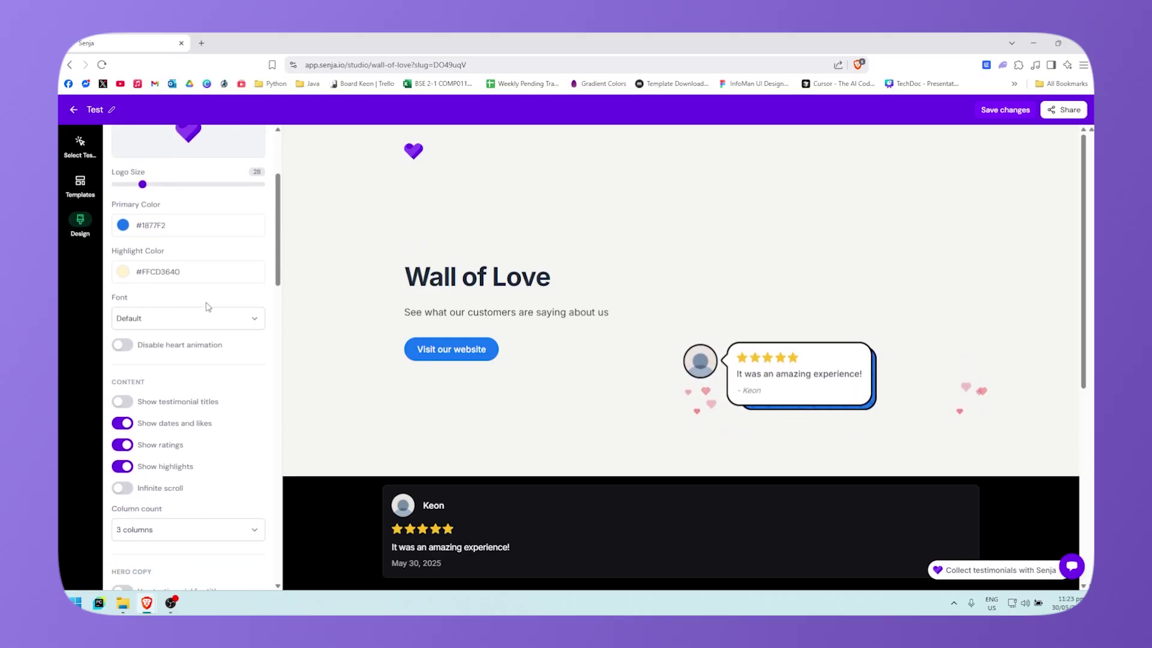
scroll(243, 347, up, 1)
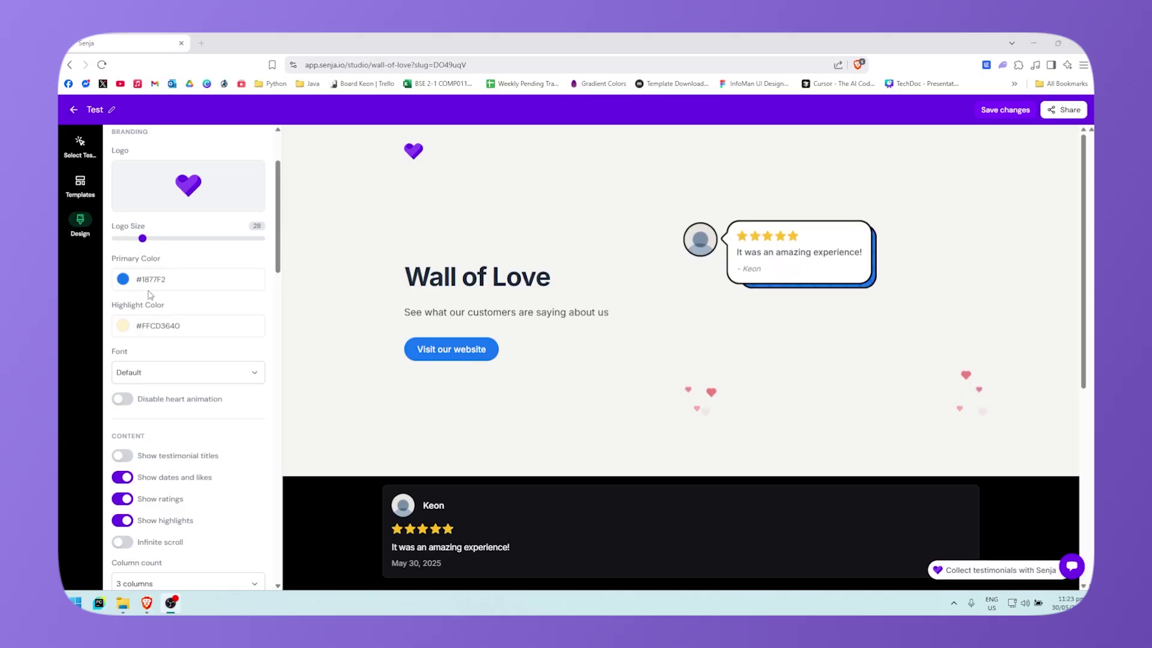
scroll(157, 305, down, 1)
Look at the available fonts, then try disabling the heart animation and restore it
click(210, 319)
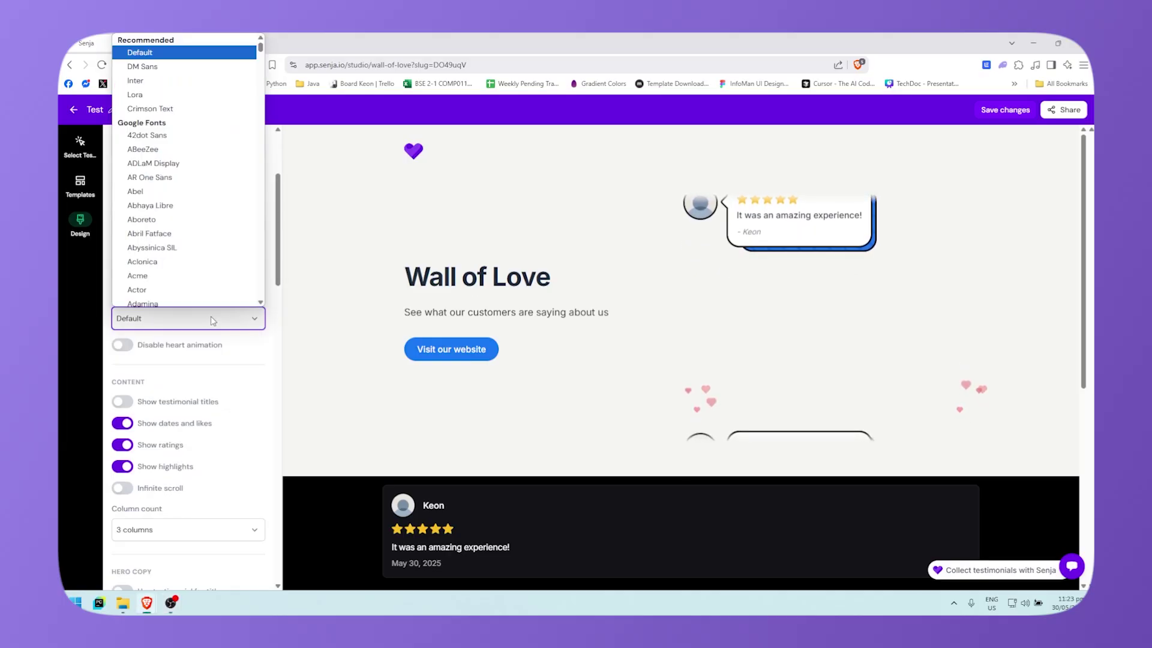
click(211, 321)
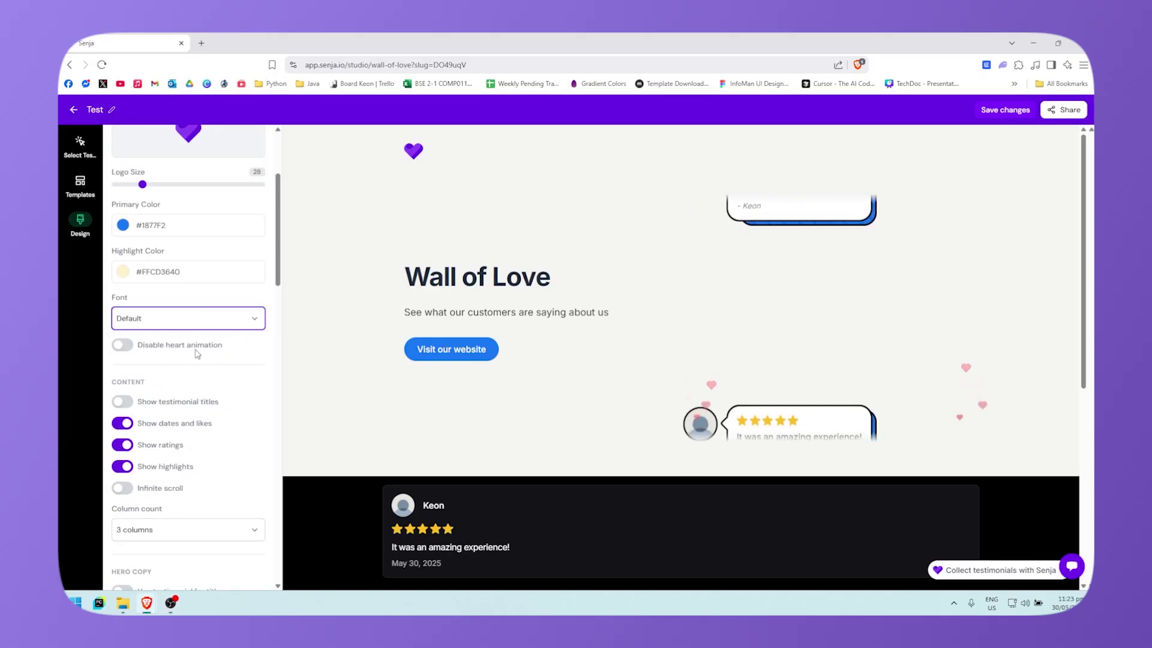
click(118, 345)
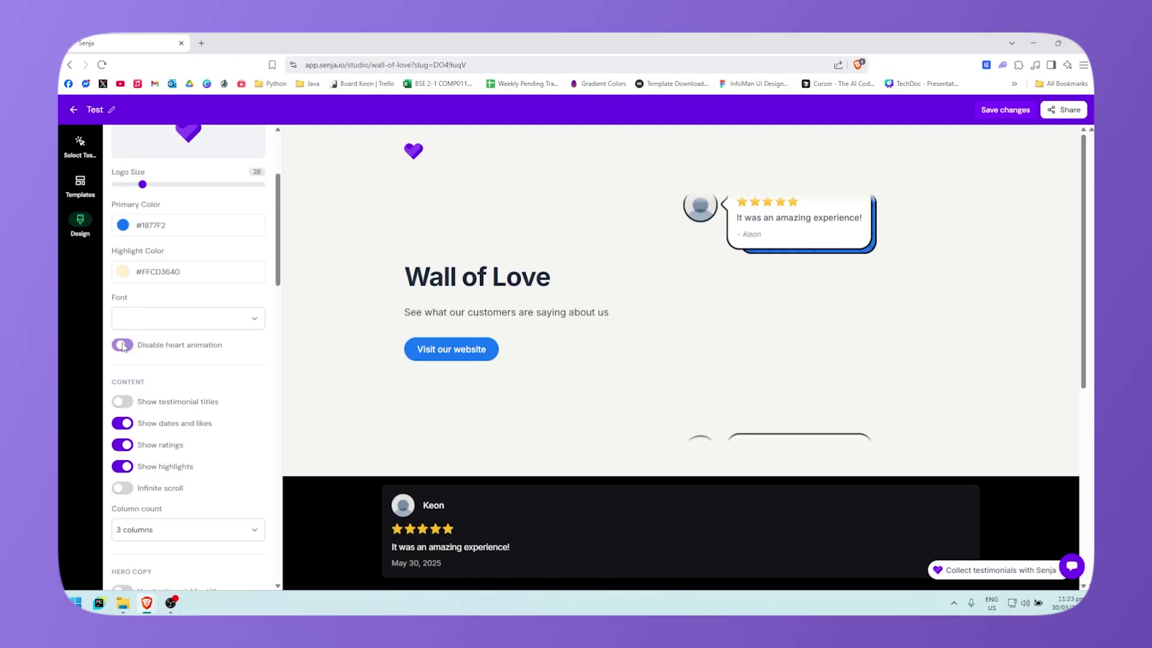
click(123, 346)
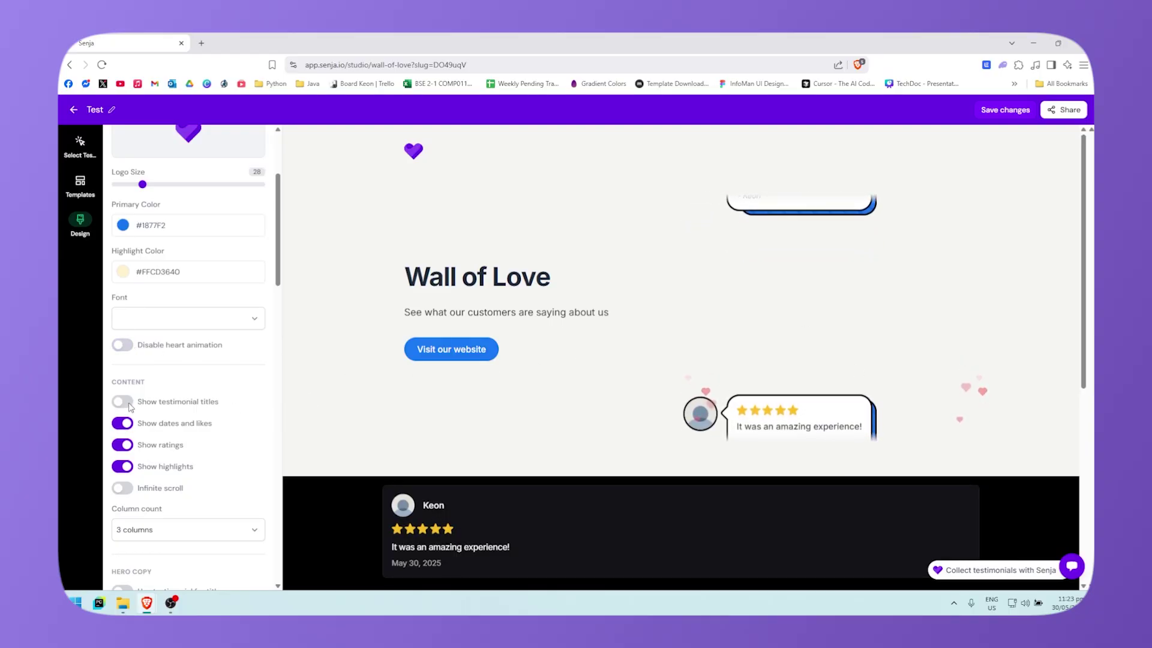
Enable infinite scroll in the Wall of Love's content settings
scroll(144, 420, down, 1)
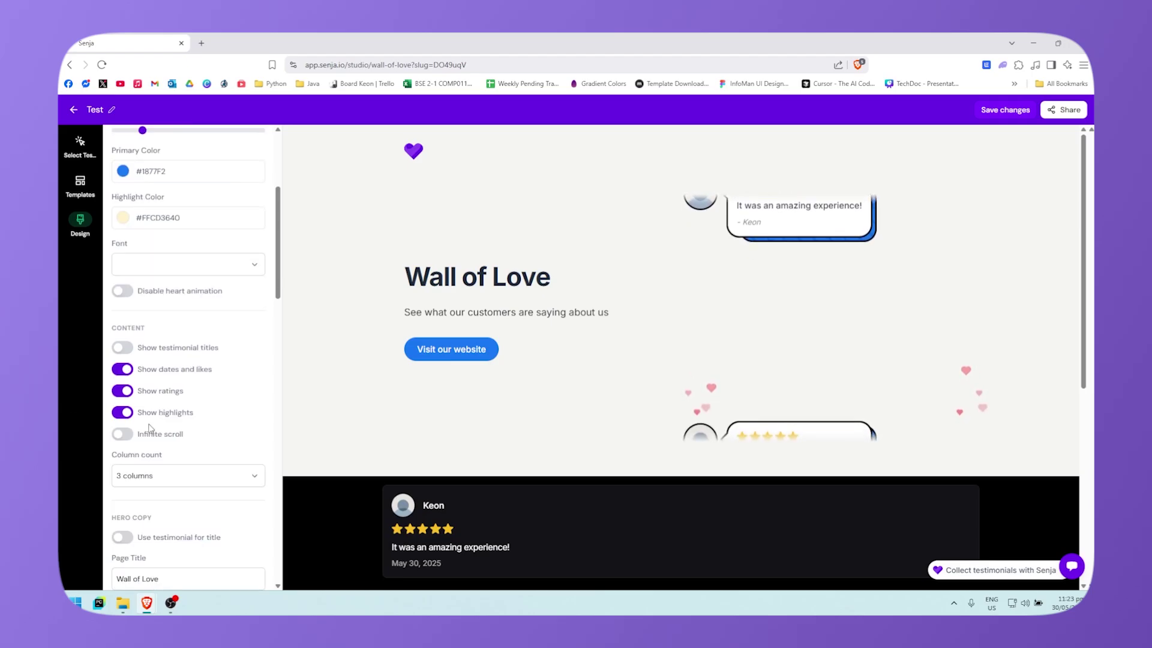
scroll(150, 428, down, 2)
click(120, 327)
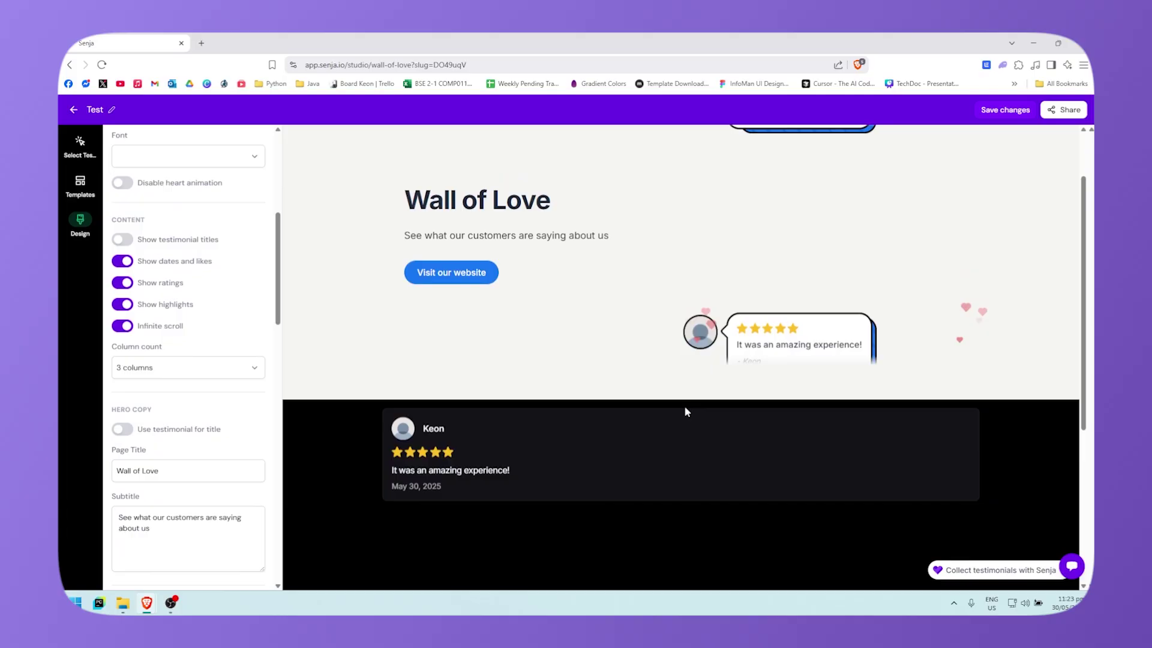
Examine the remaining design settings, from hero copy, call to action and customer photos to navigation, SEO and custom CSS
scroll(153, 333, down, 3)
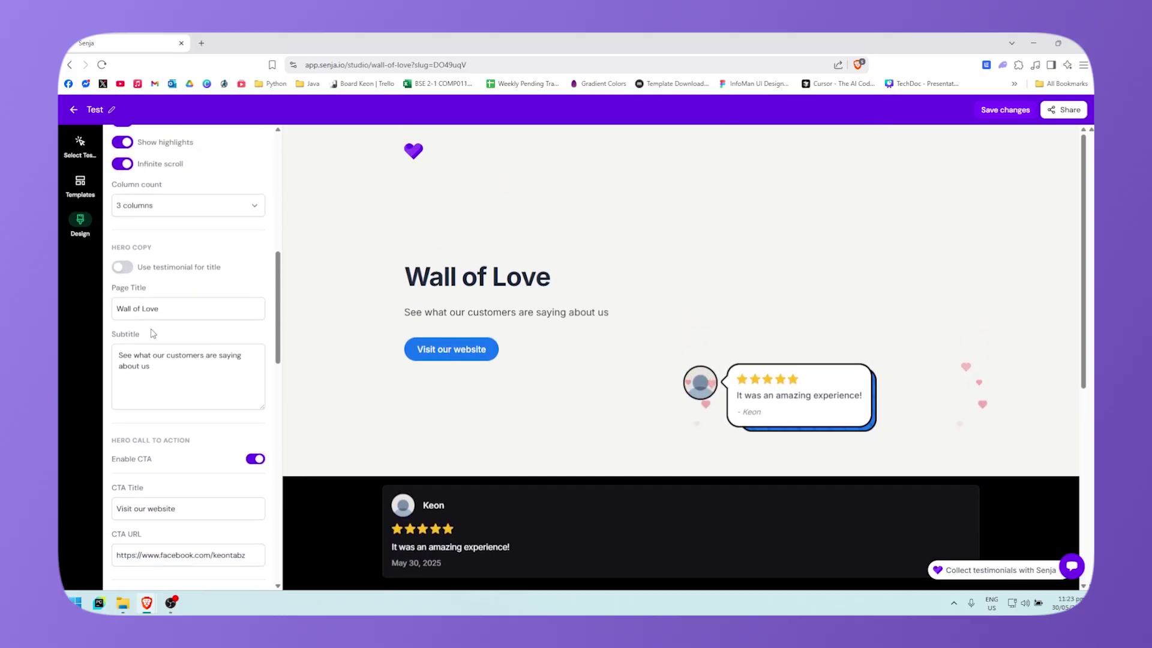
scroll(153, 334, down, 5)
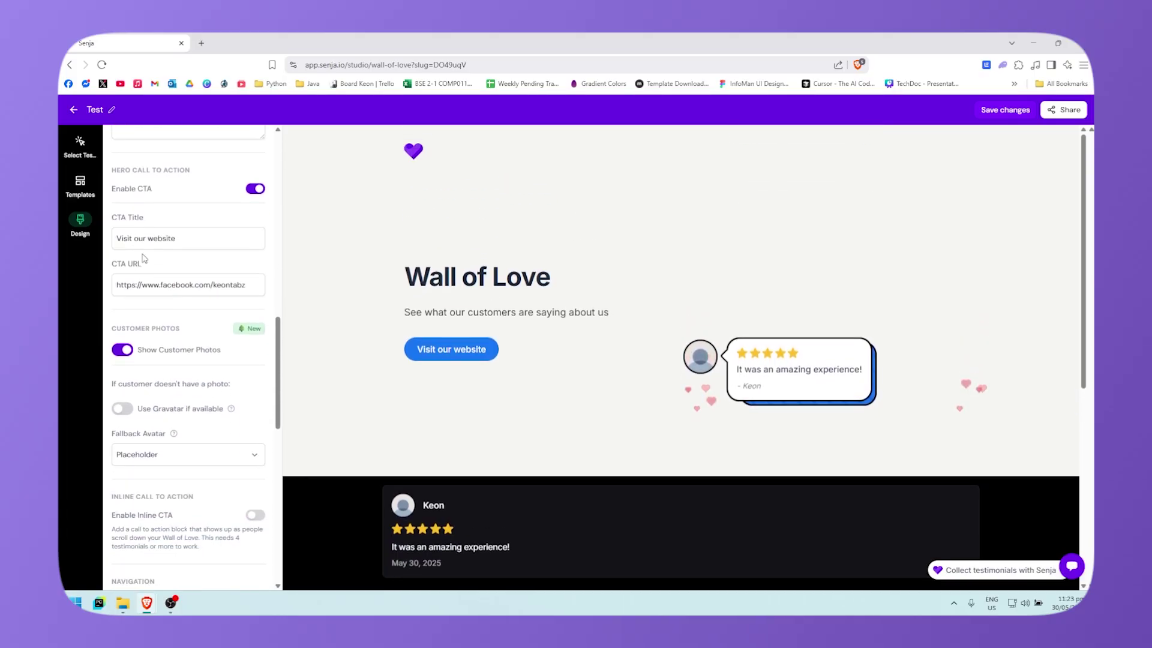
scroll(156, 288, down, 6)
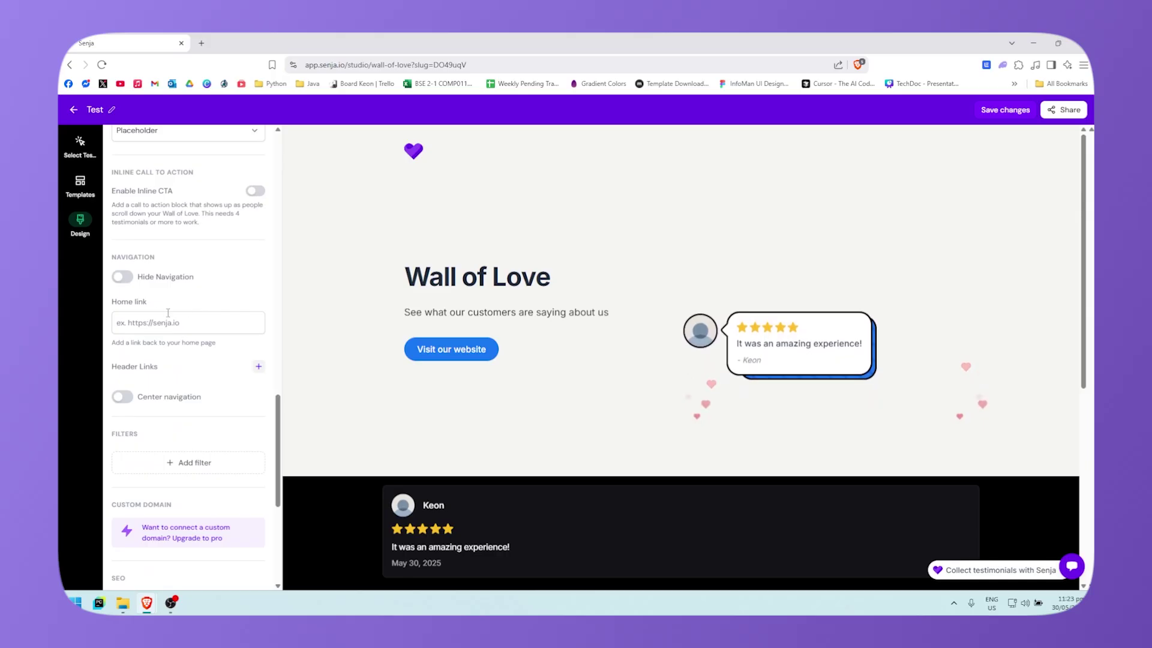
scroll(168, 313, down, 3)
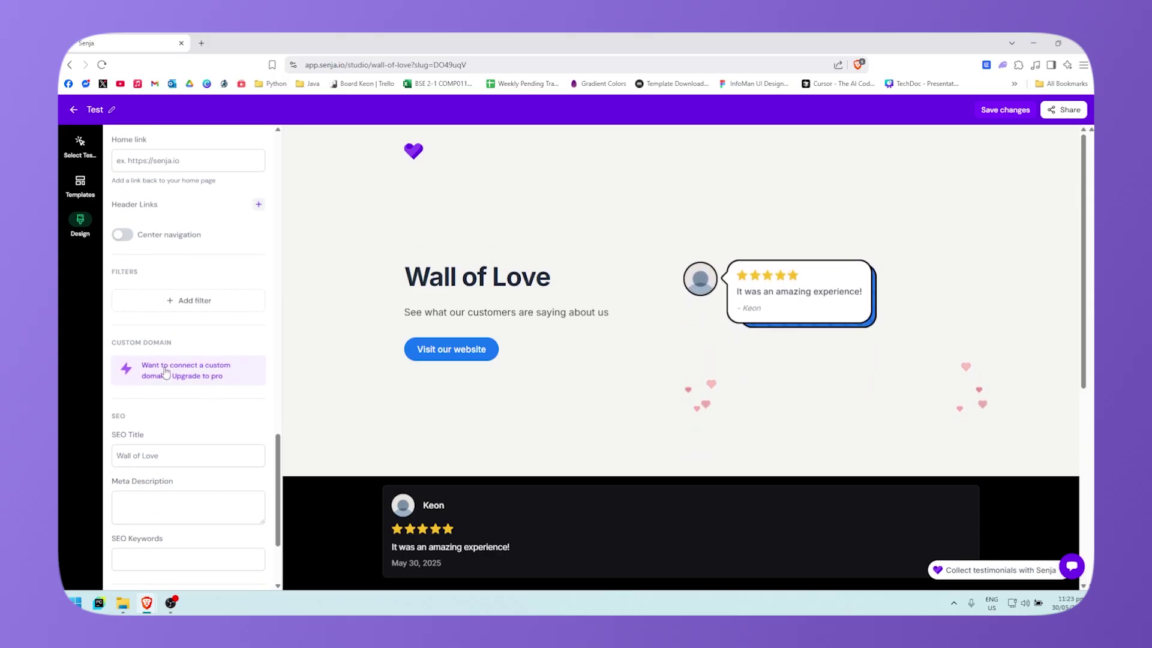
scroll(166, 372, down, 3)
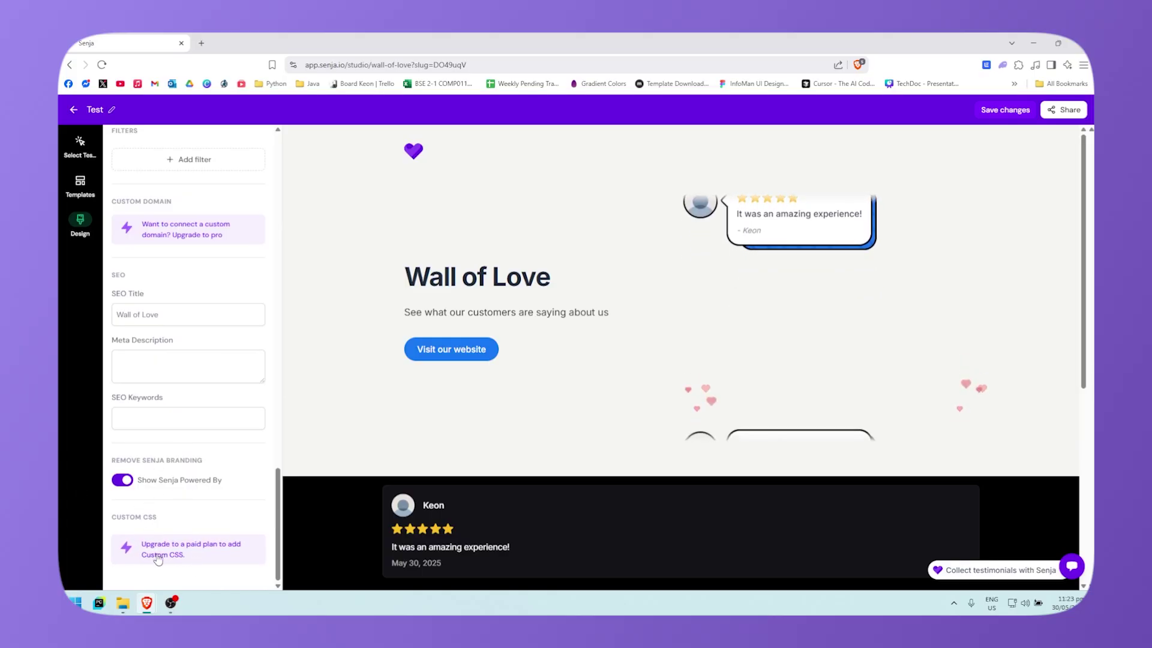
scroll(215, 472, up, 8)
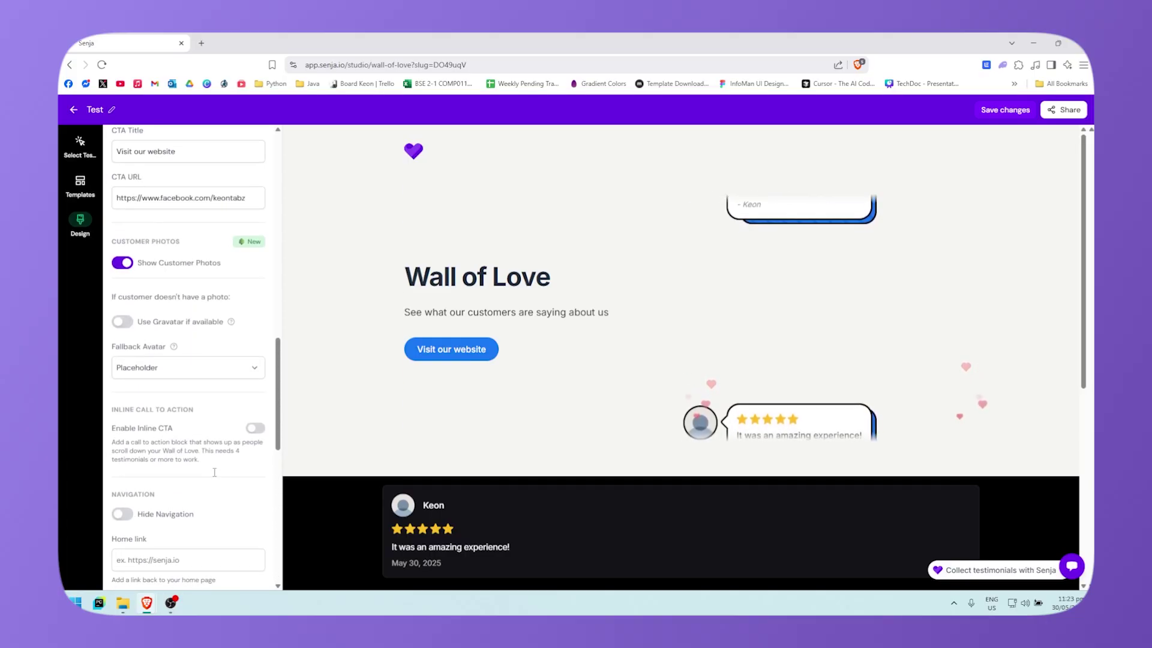
scroll(222, 456, up, 10)
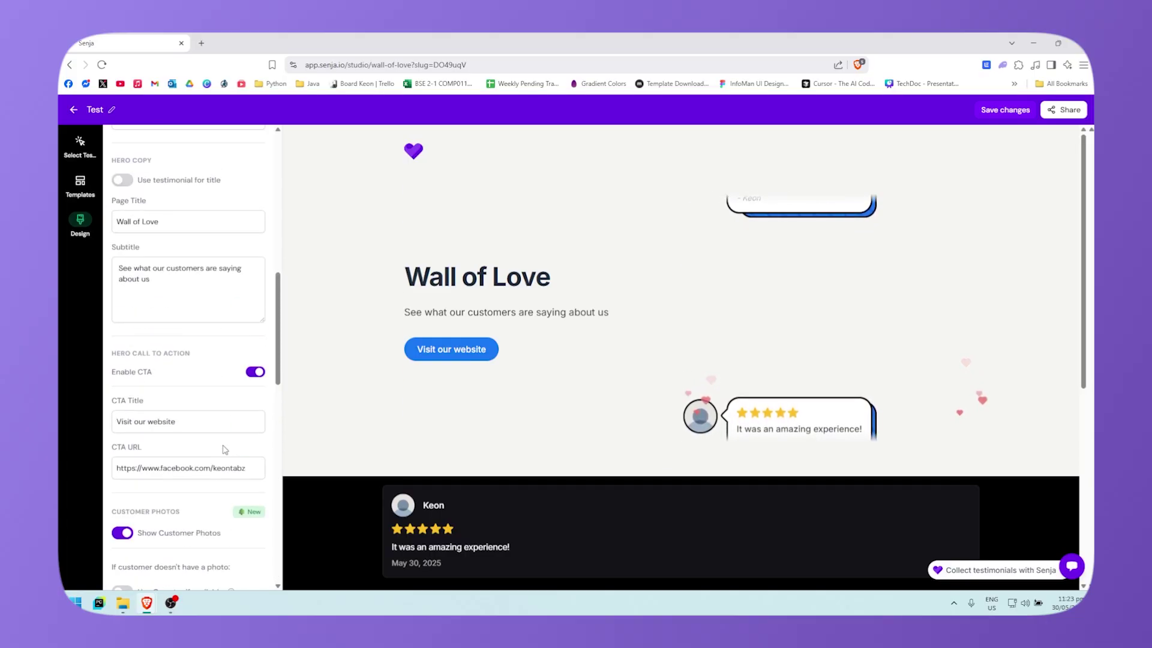
Check the Highlights and Video filters for curating the Wall of Love's testimonials, and leave the selection unchanged
click(71, 147)
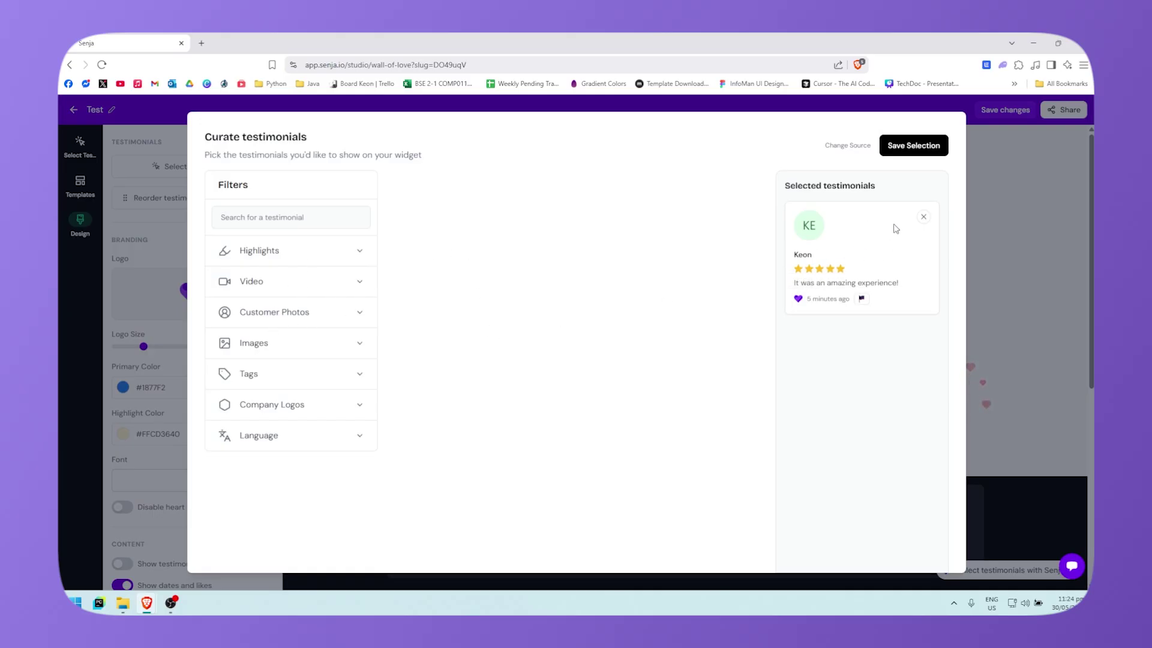
click(348, 250)
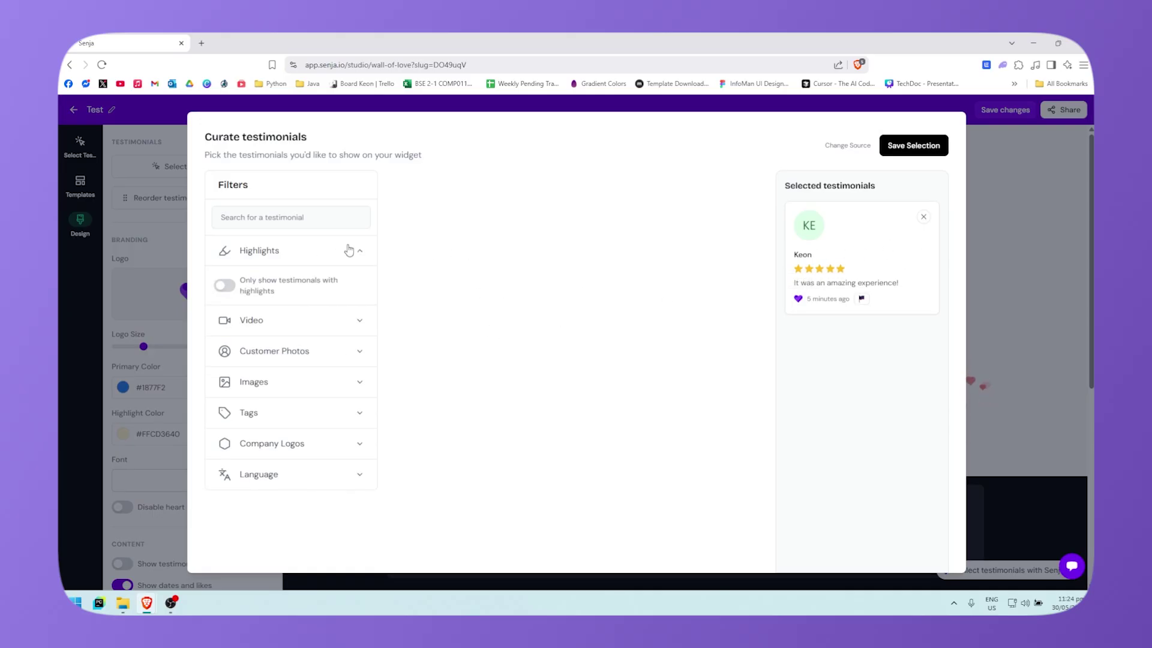
click(366, 320)
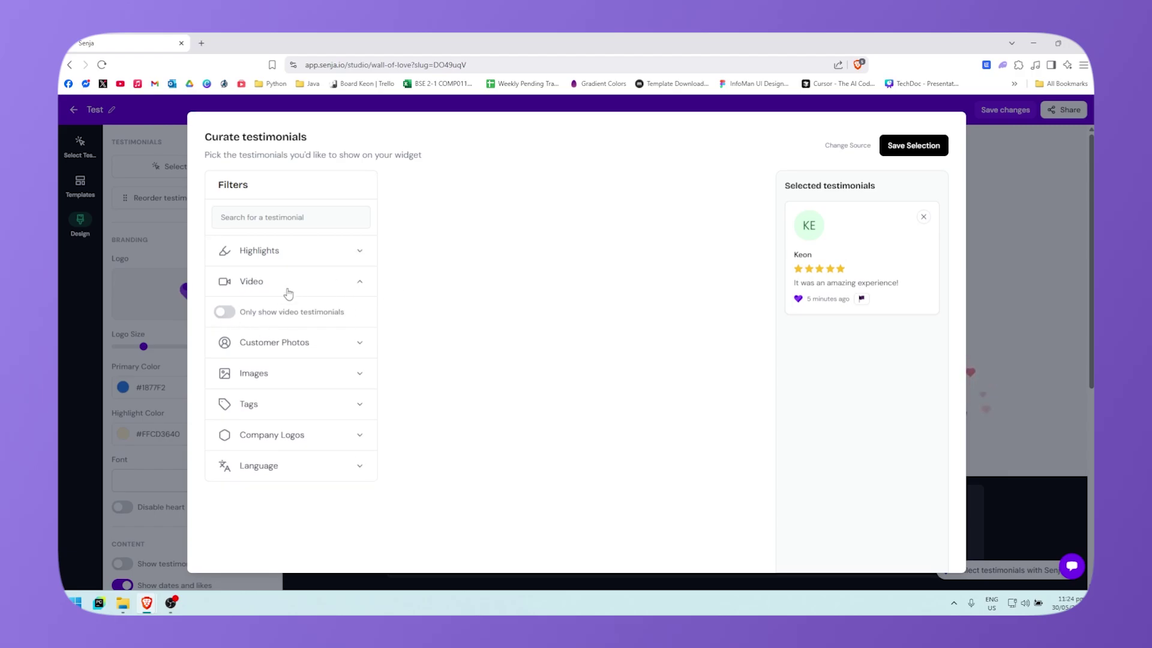
click(146, 347)
Review the templates and design settings once more, and save the Wall of Love changes
click(80, 184)
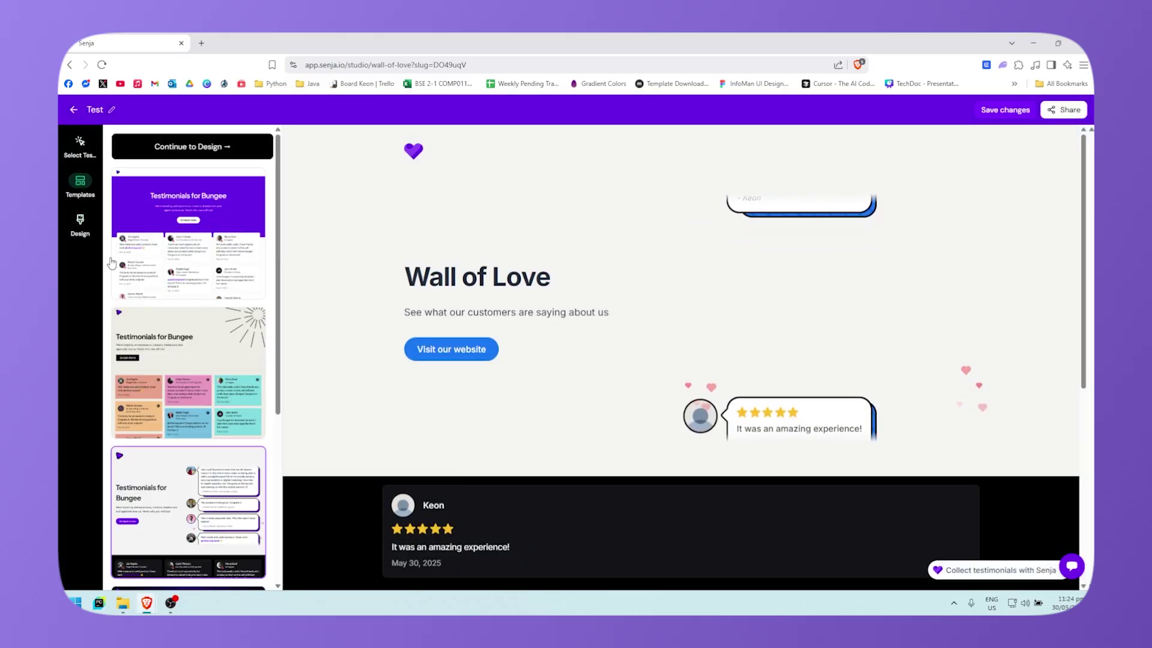
click(231, 147)
scroll(198, 300, down, 5)
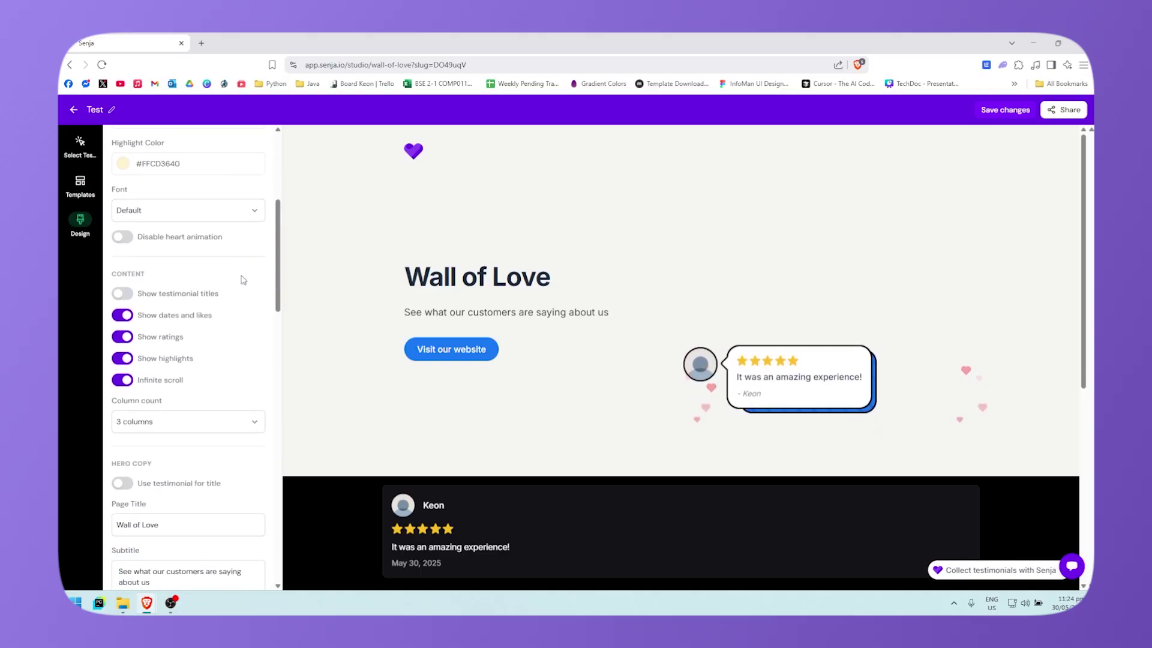
click(80, 185)
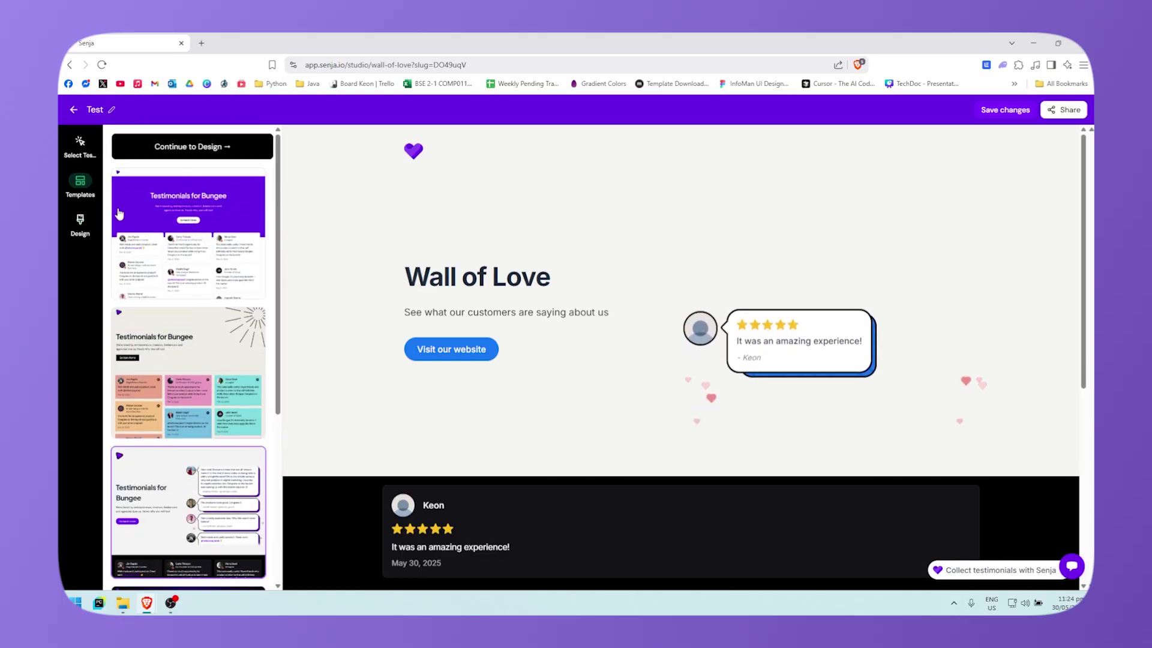
click(204, 146)
scroll(239, 352, down, 15)
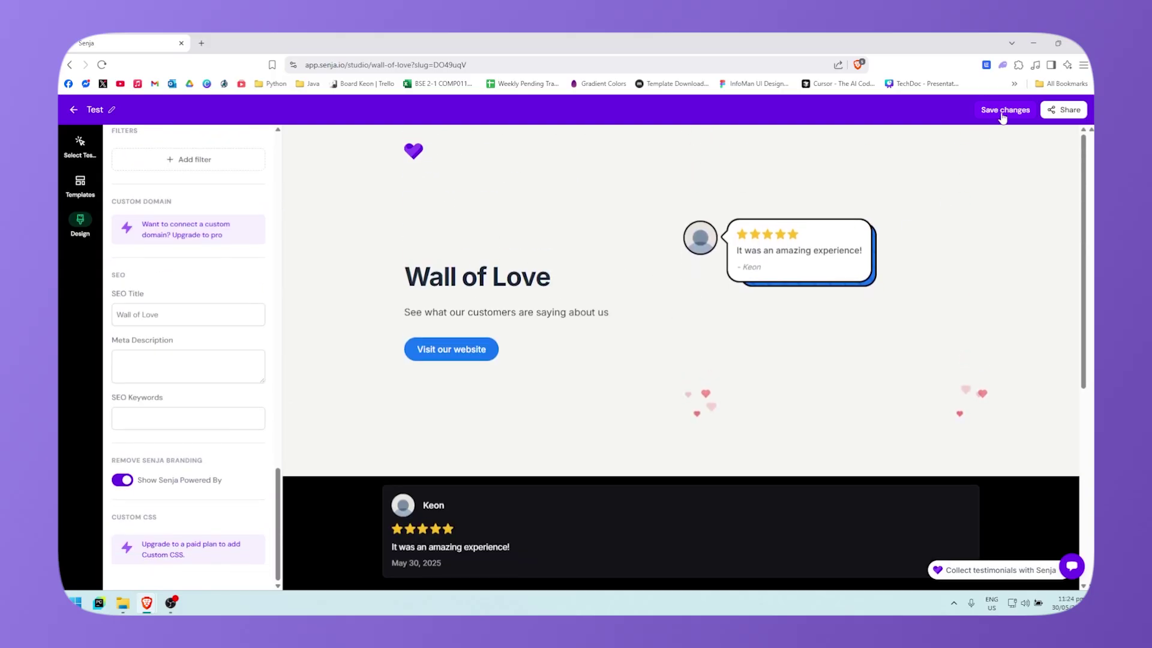
click(984, 112)
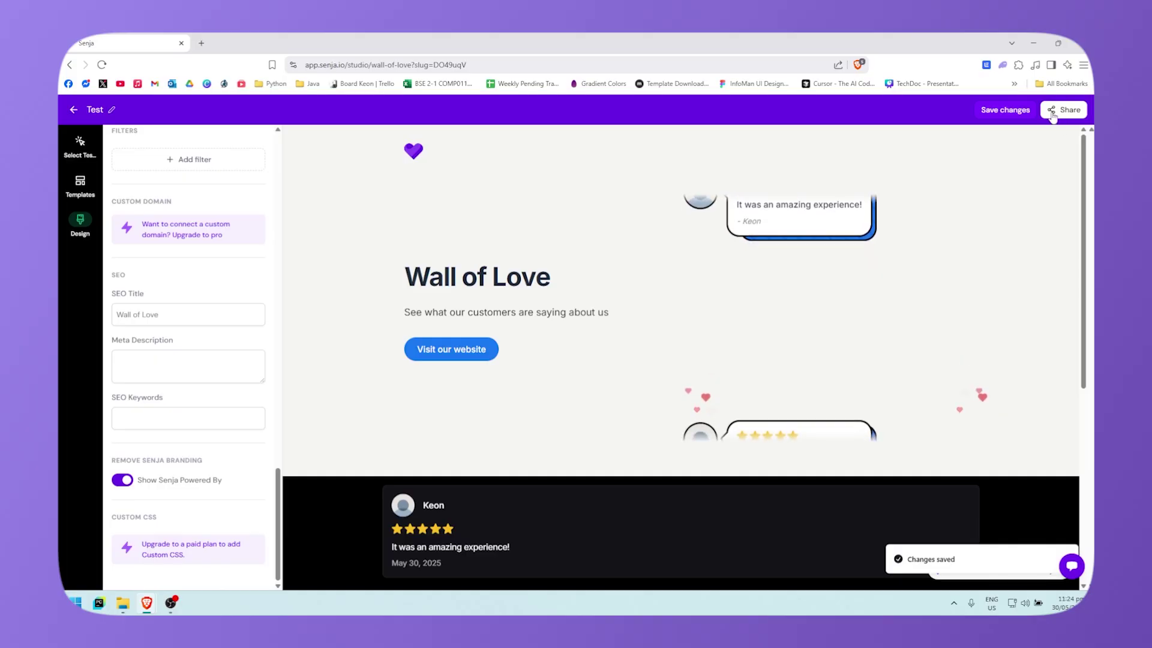